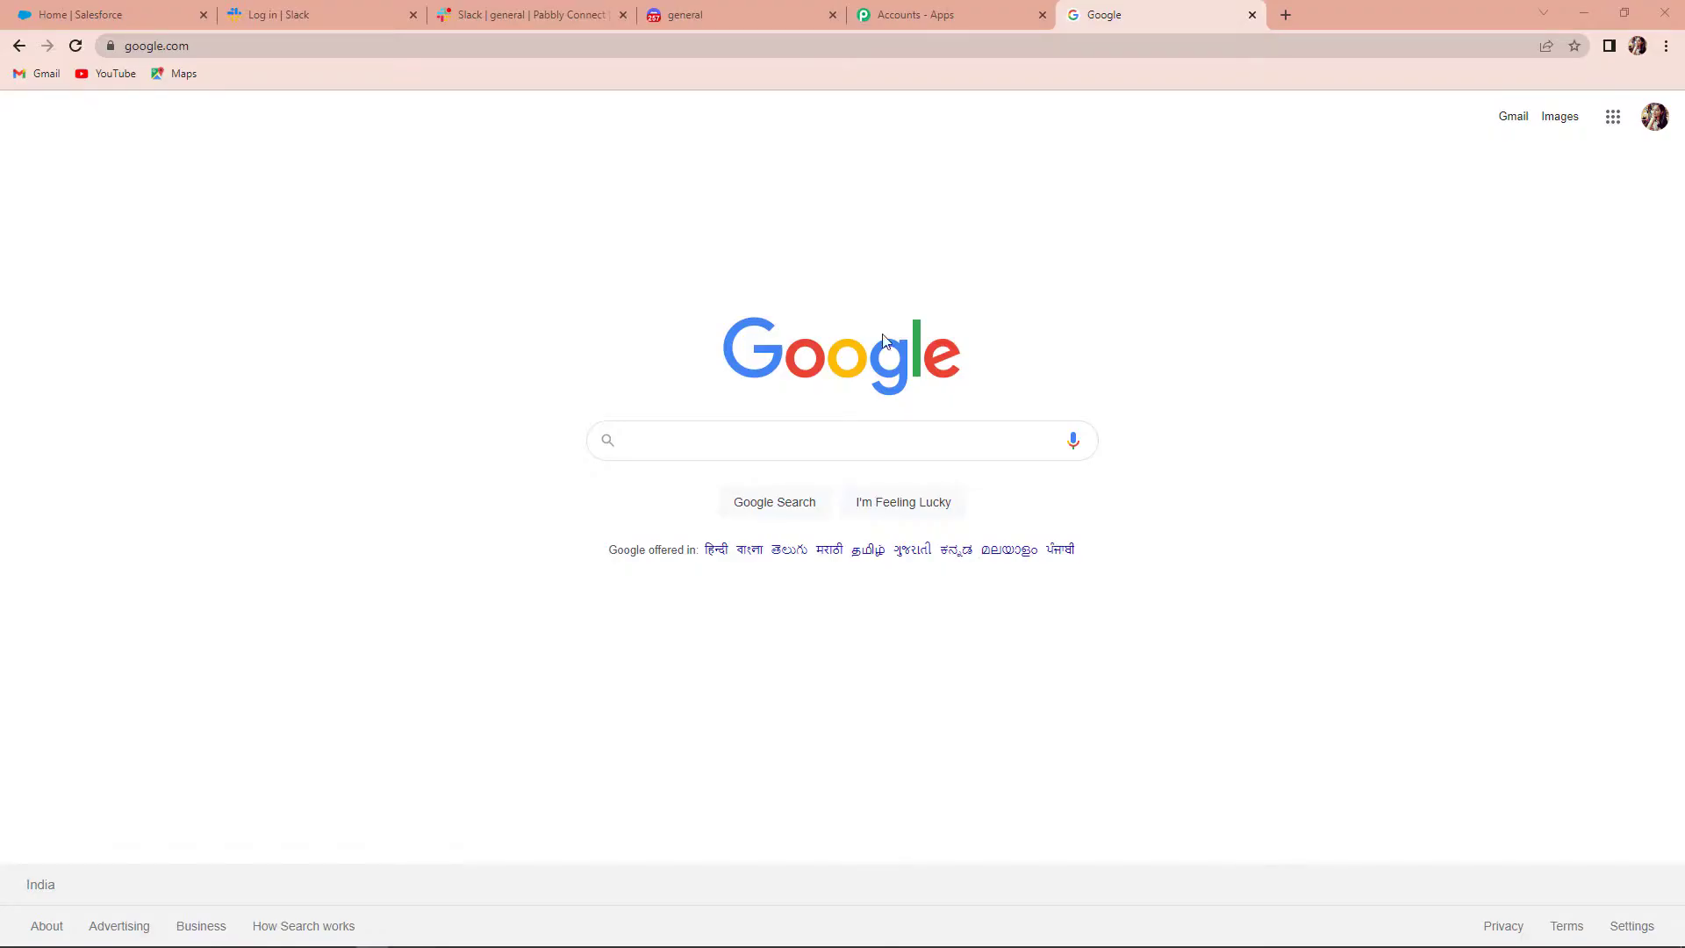
Step: Go to pabbly.com/connect, sign in, and access Pabbly Connect from the list of apps
{"action": "left_click", "coordinate": [339, 44]}
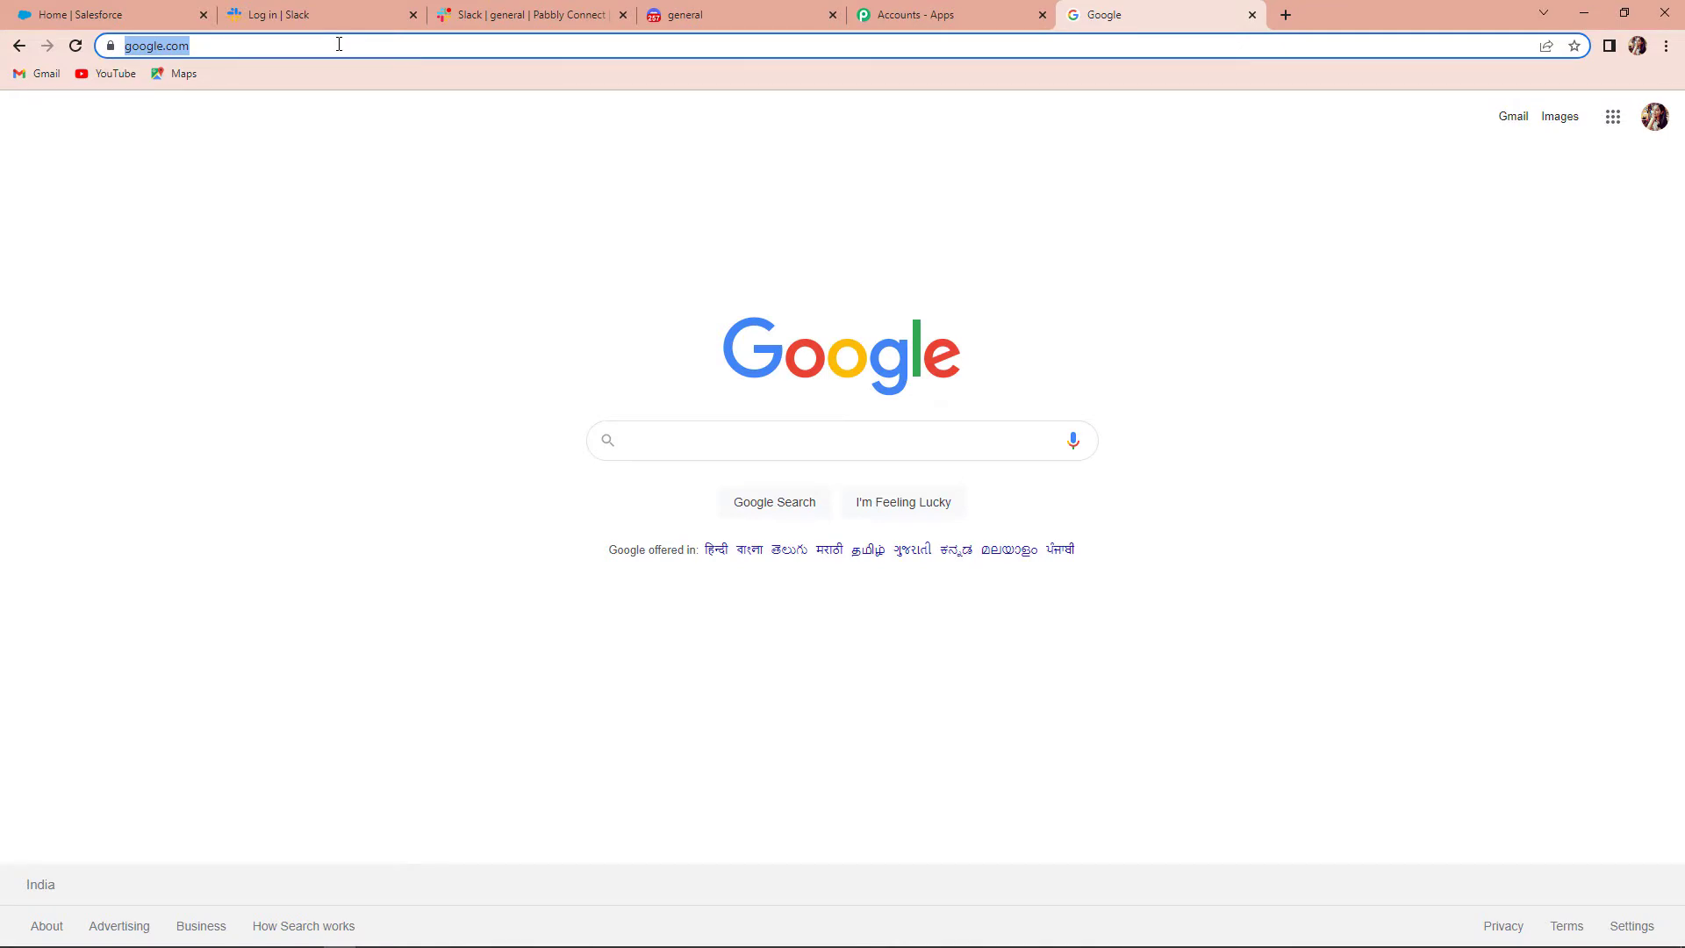
{"action": "type", "text": "pabbly.c"}
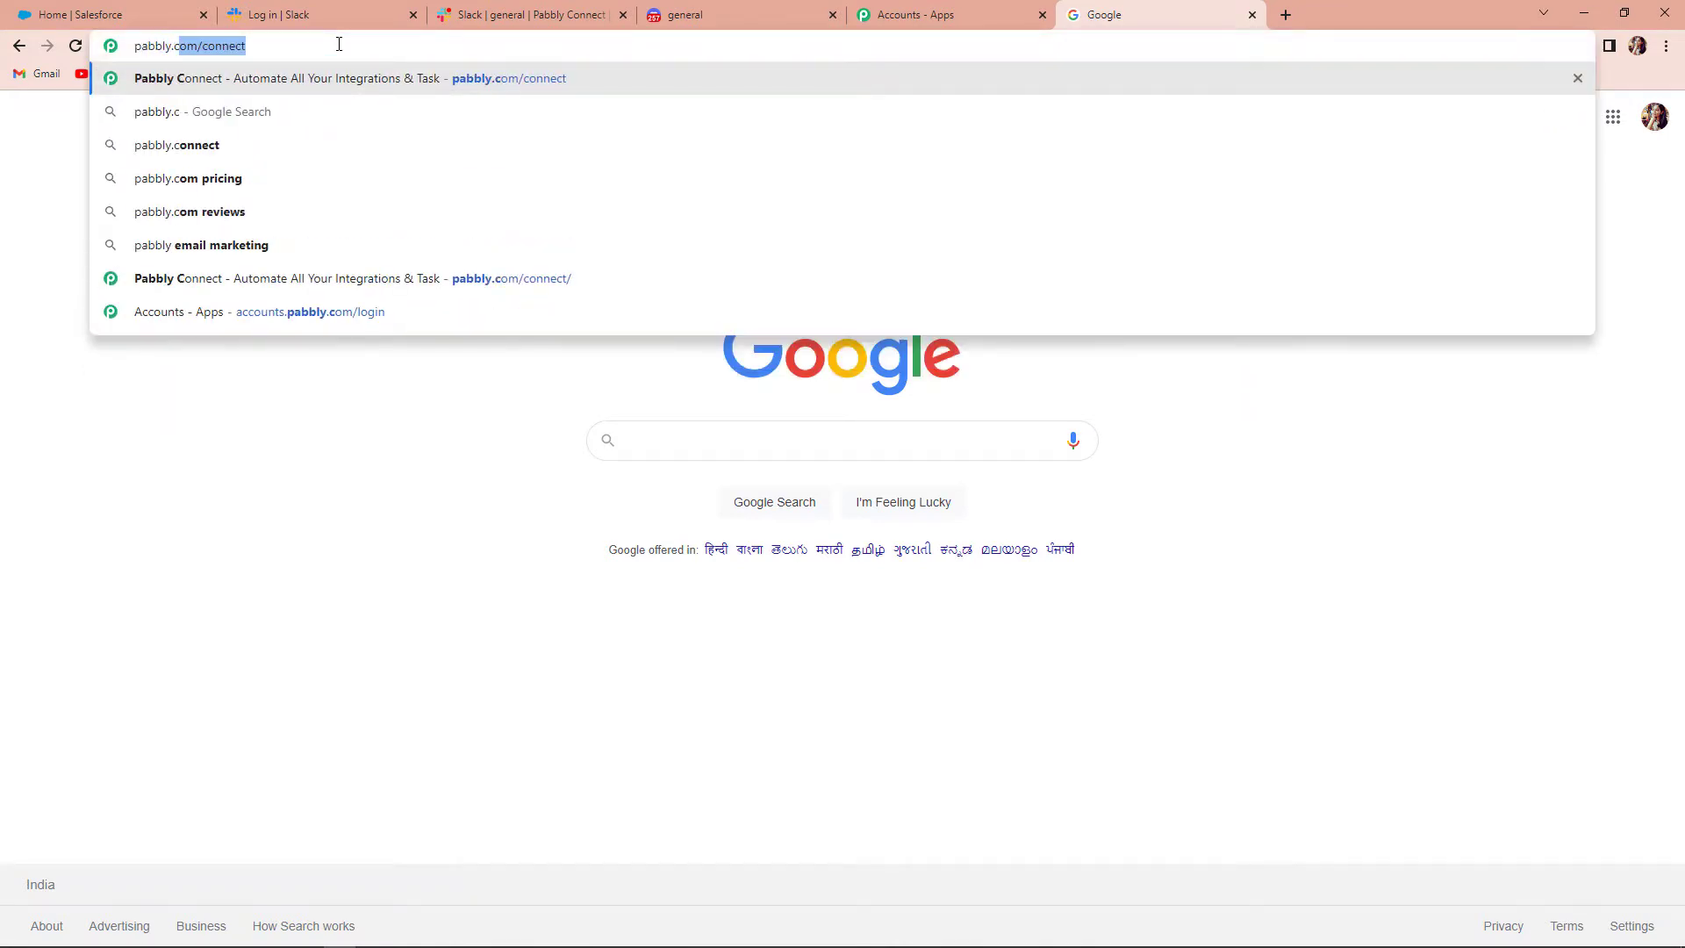
{"action": "type", "text": "om/co"}
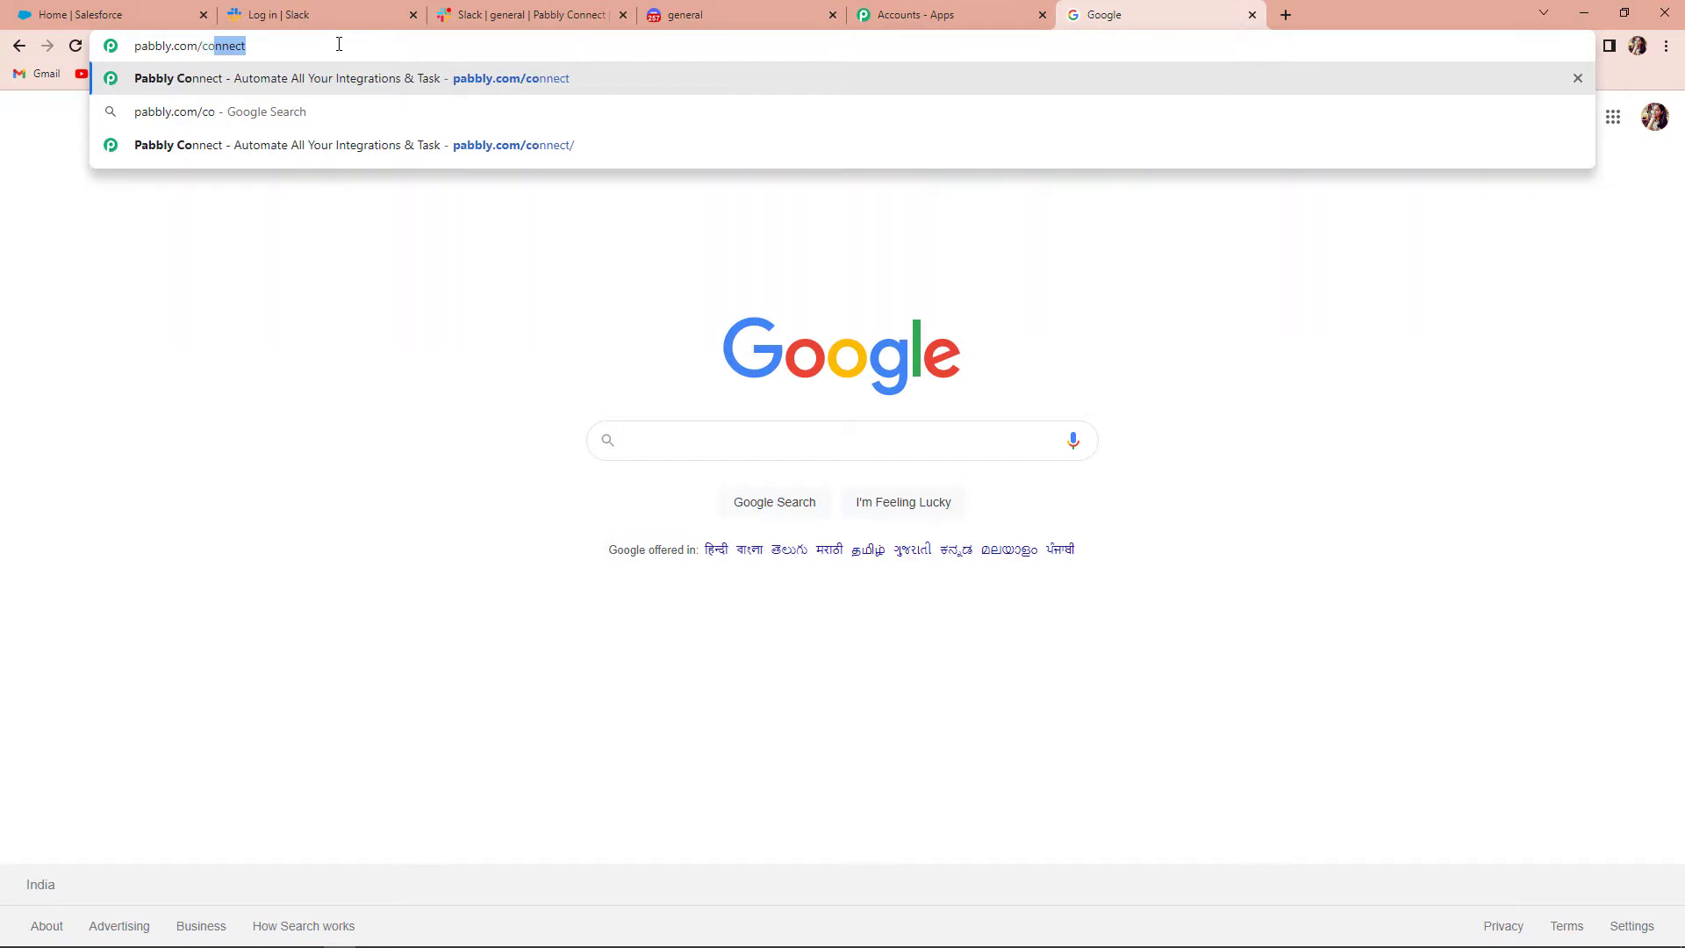
{"action": "type", "text": "nnect"}
{"action": "key", "text": "Return"}
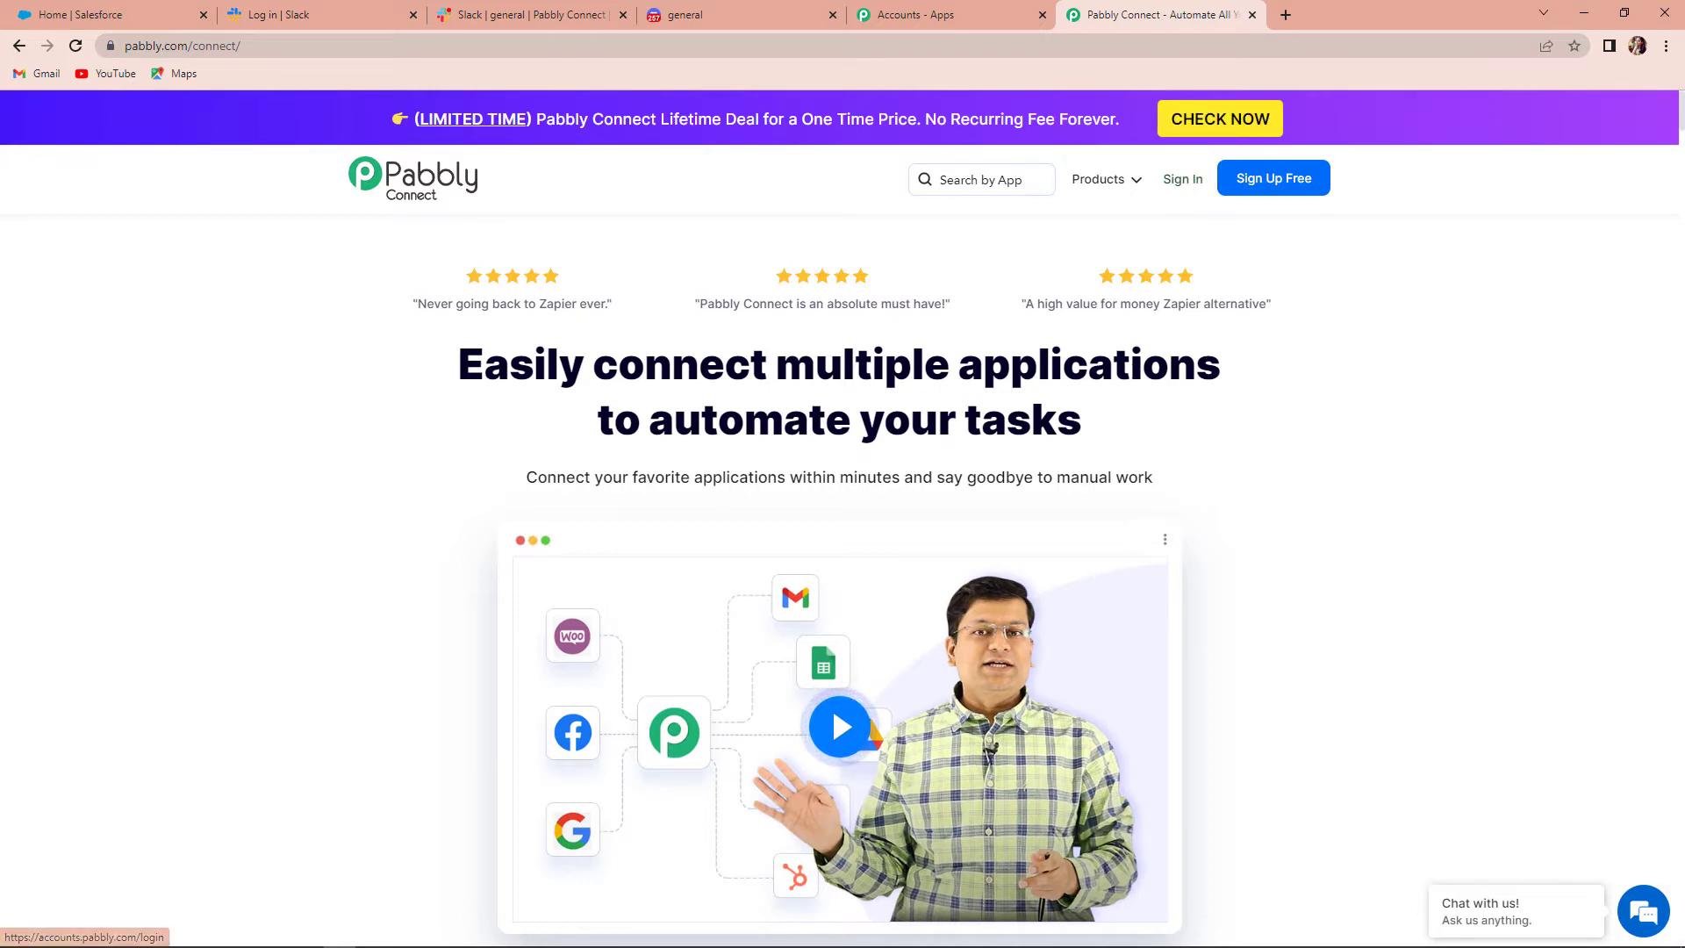
{"action": "left_click", "coordinate": [1183, 179]}
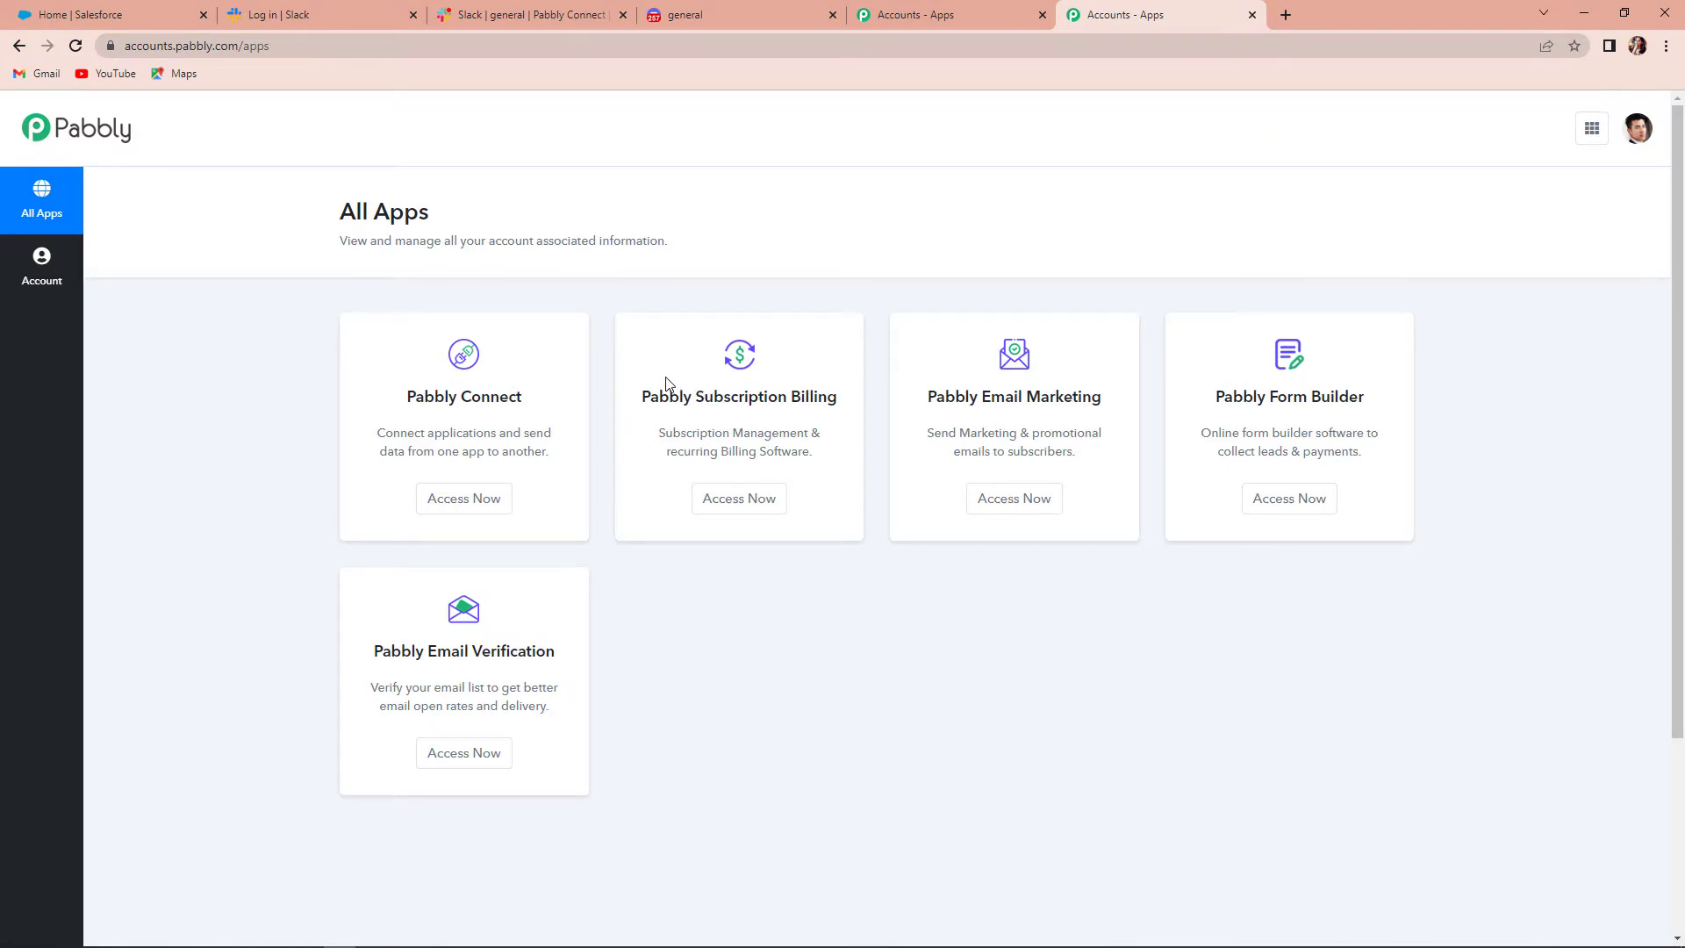
{"action": "left_click", "coordinate": [464, 497]}
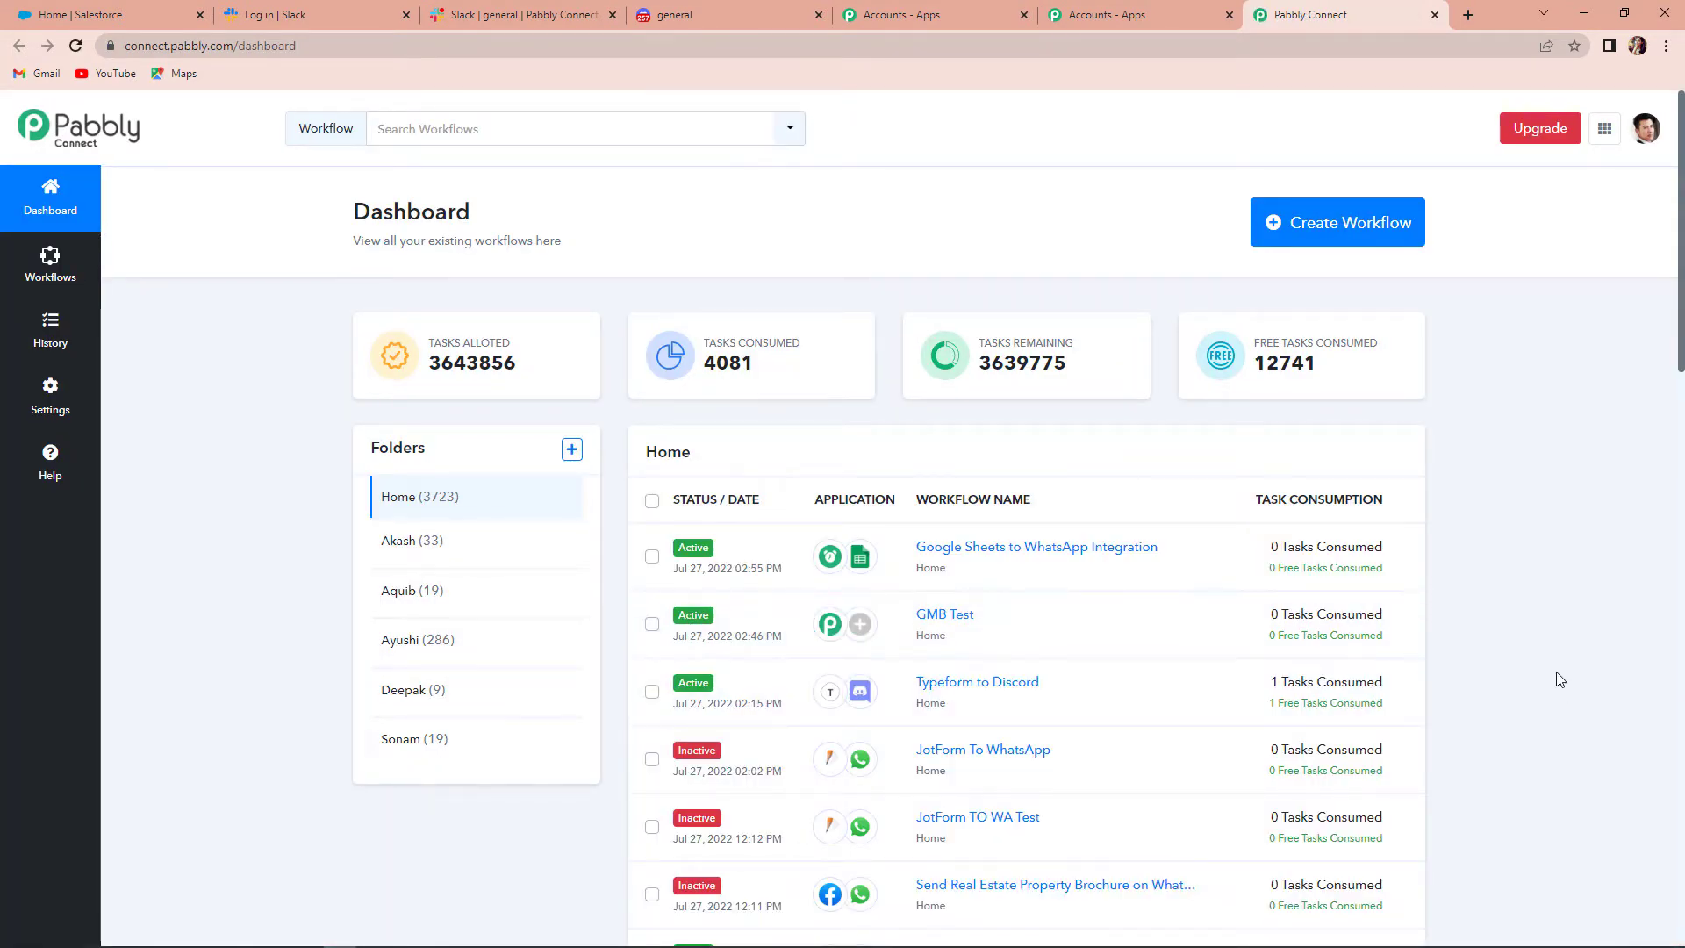
Step: Create a new workflow named "Salesforce to Slack"
{"action": "left_click", "coordinate": [1330, 230]}
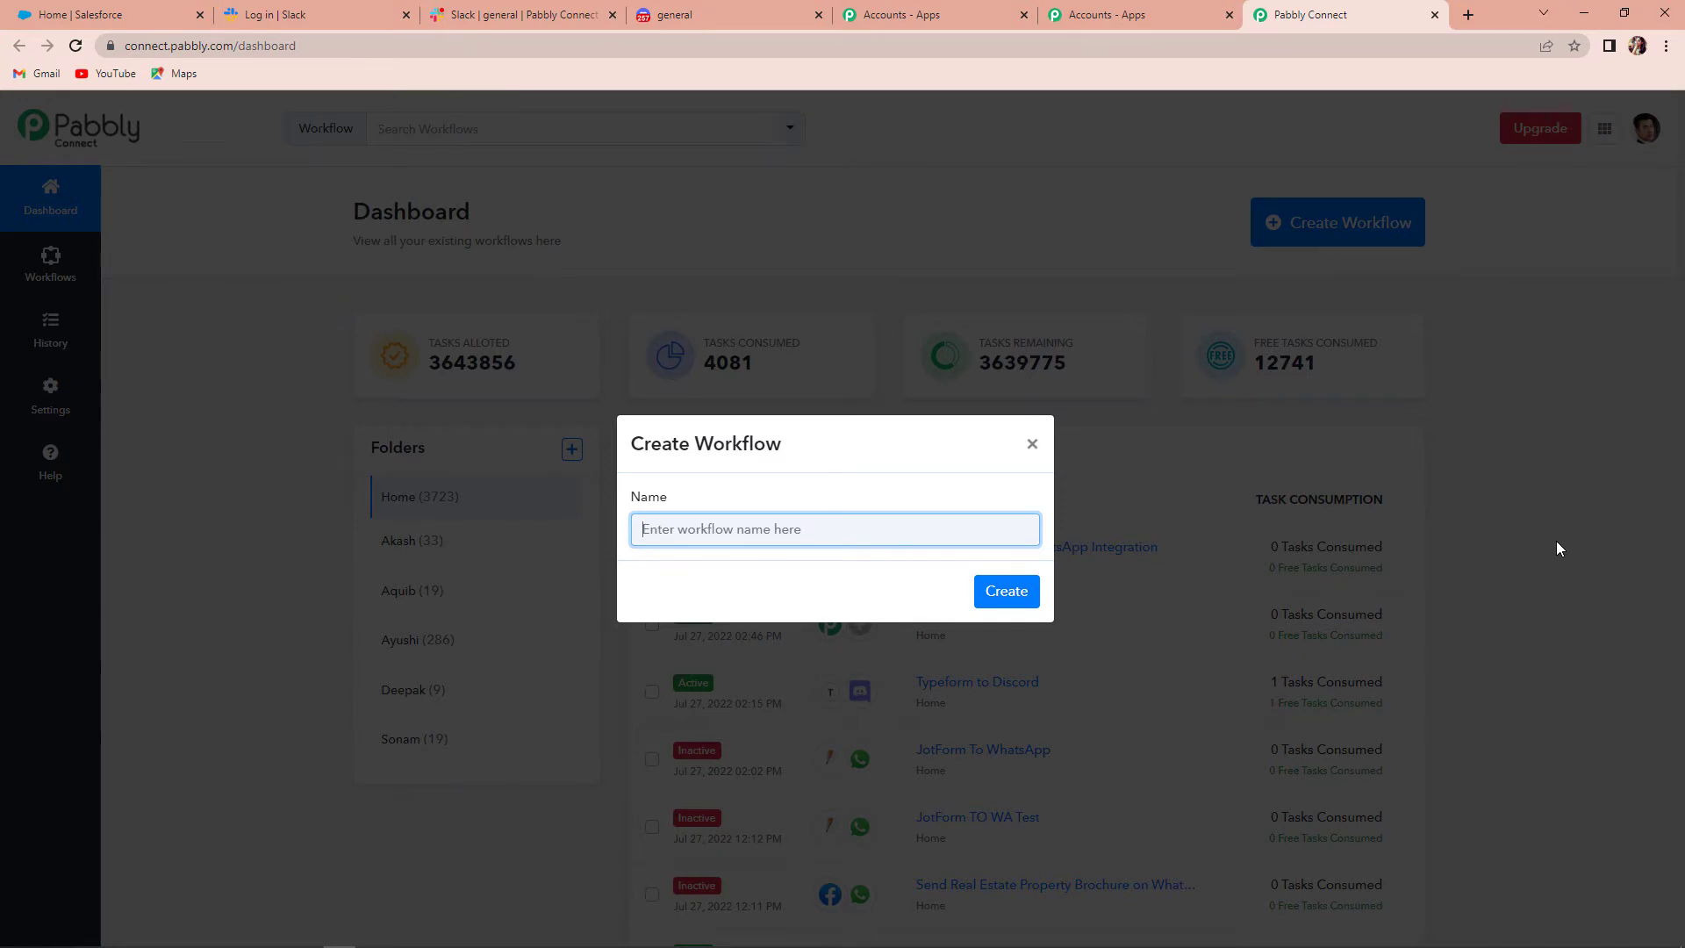
{"action": "type", "text": "Salesforce to Slack"}
{"action": "left_click", "coordinate": [1023, 591]}
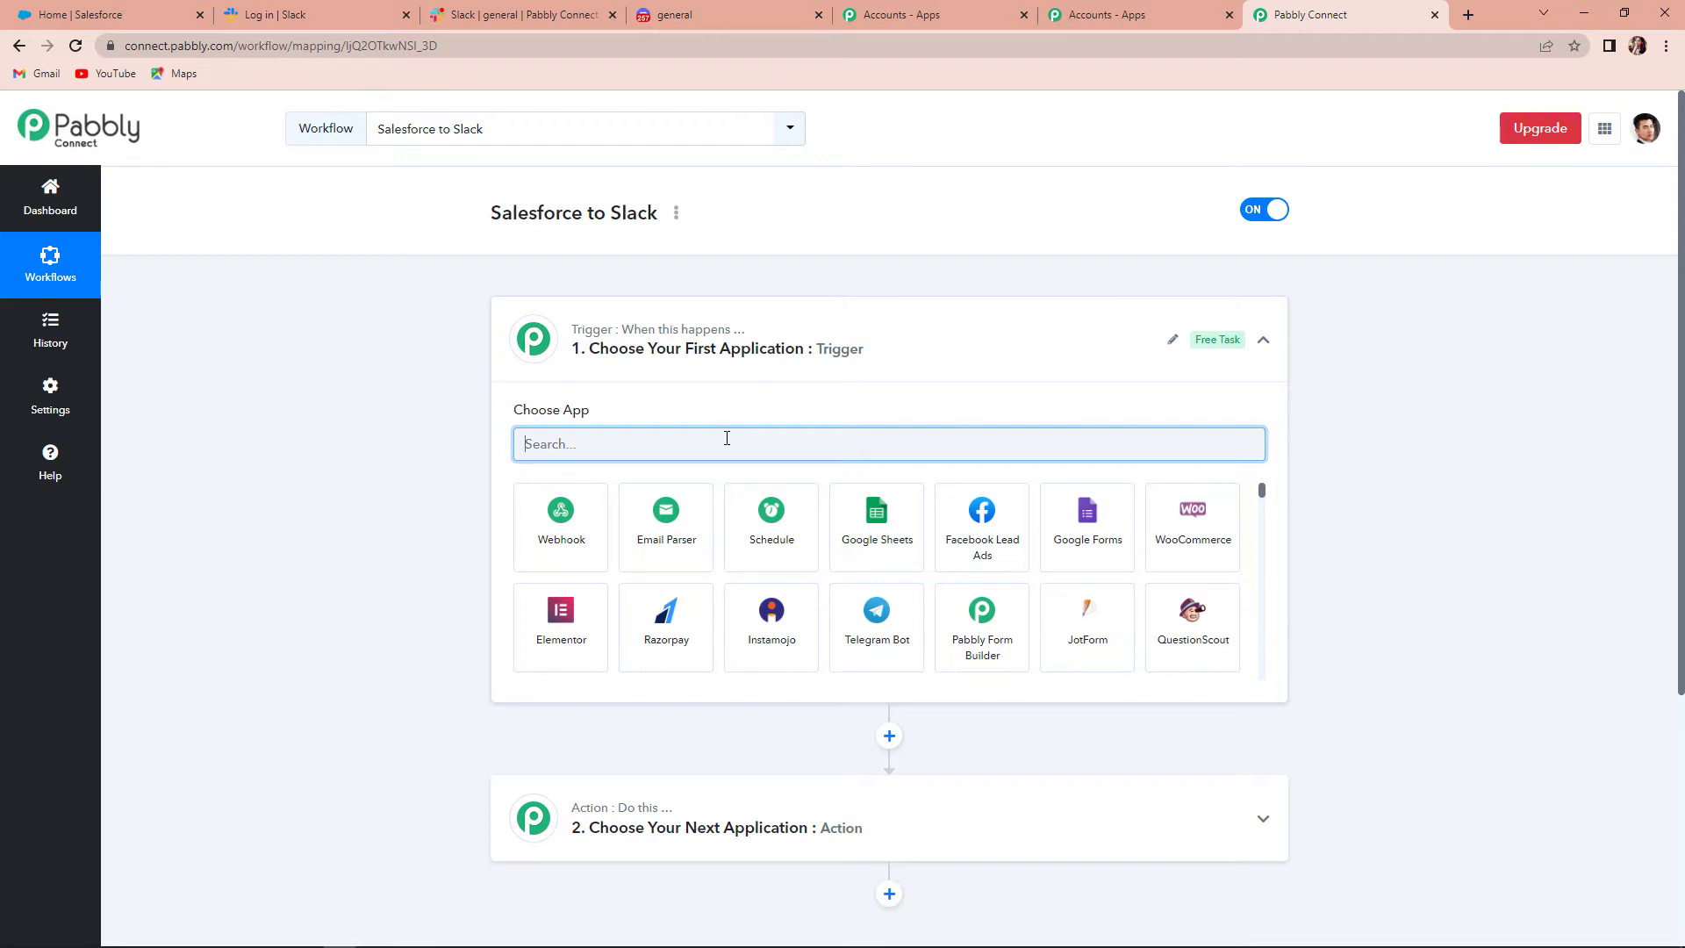
Step: Choose Salesforce as the workflow's trigger app with New Opportunity as the trigger event
{"action": "type", "text": "Sales"}
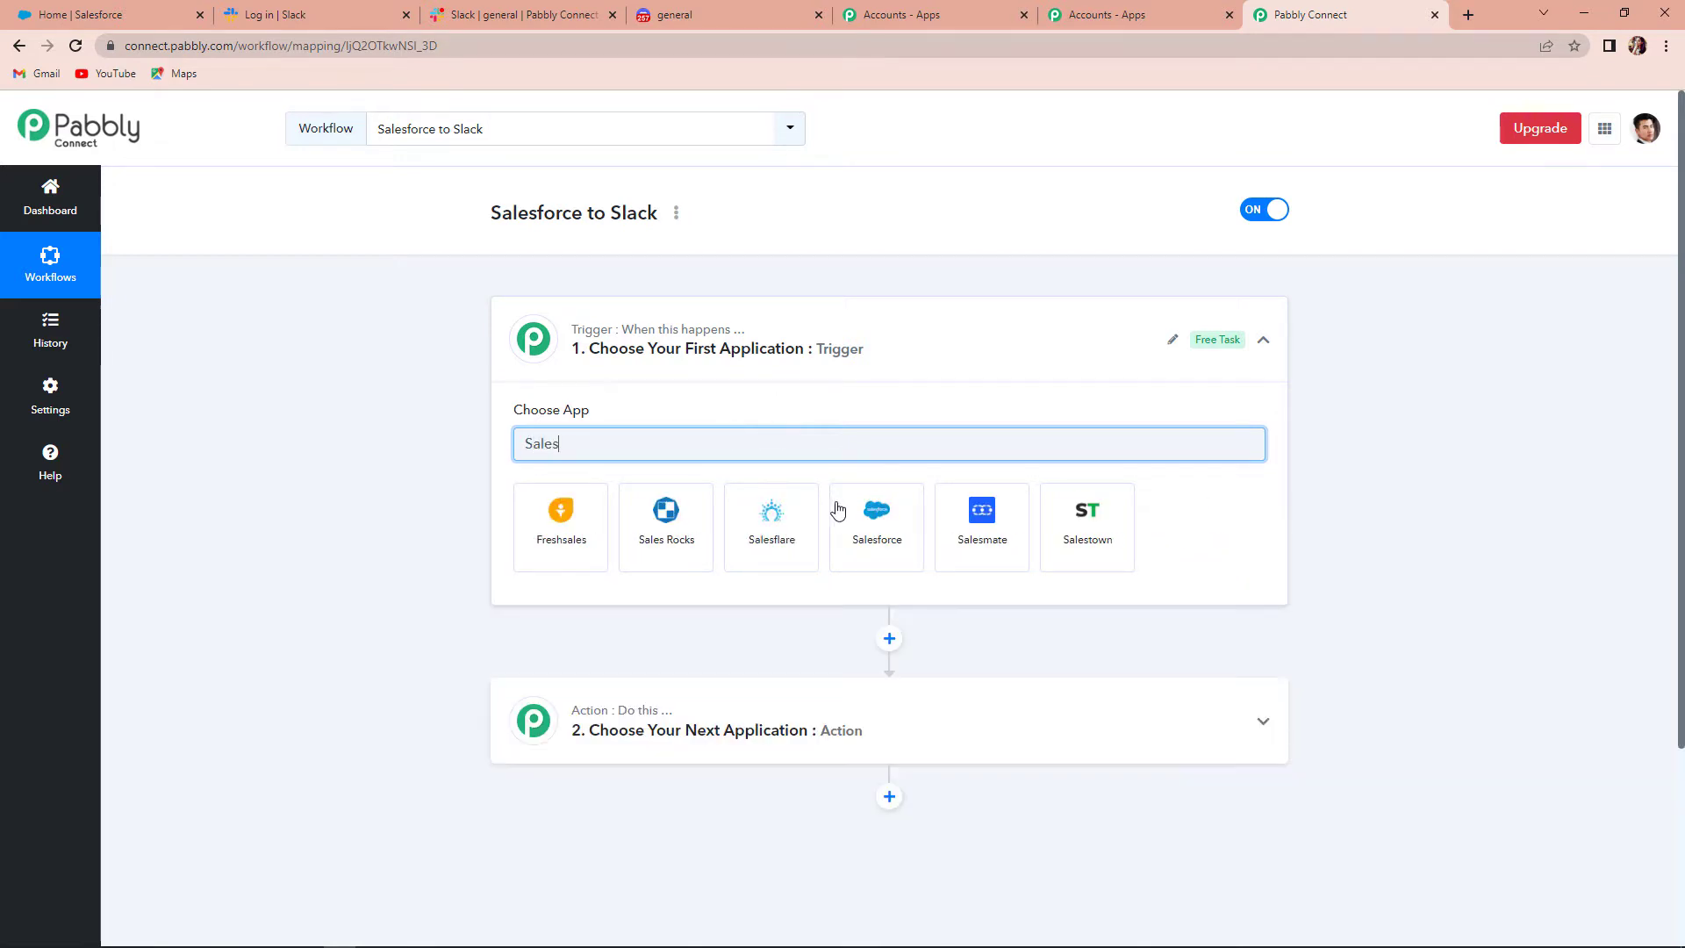
{"action": "left_click", "coordinate": [873, 525]}
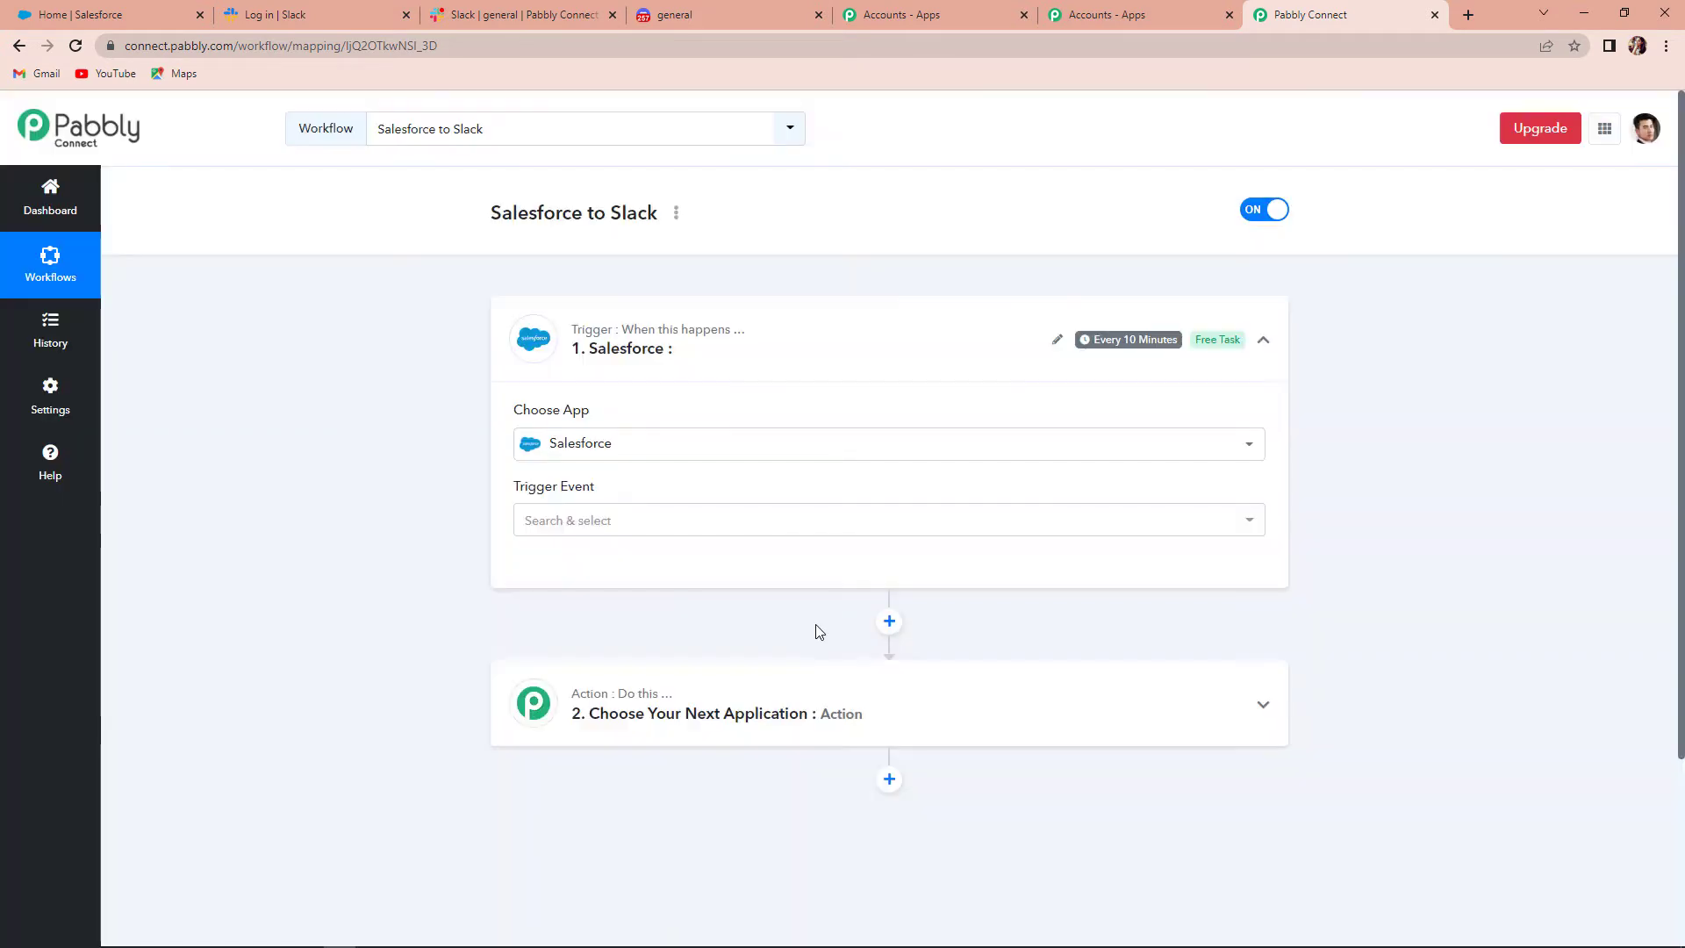
{"action": "left_click", "coordinate": [626, 526]}
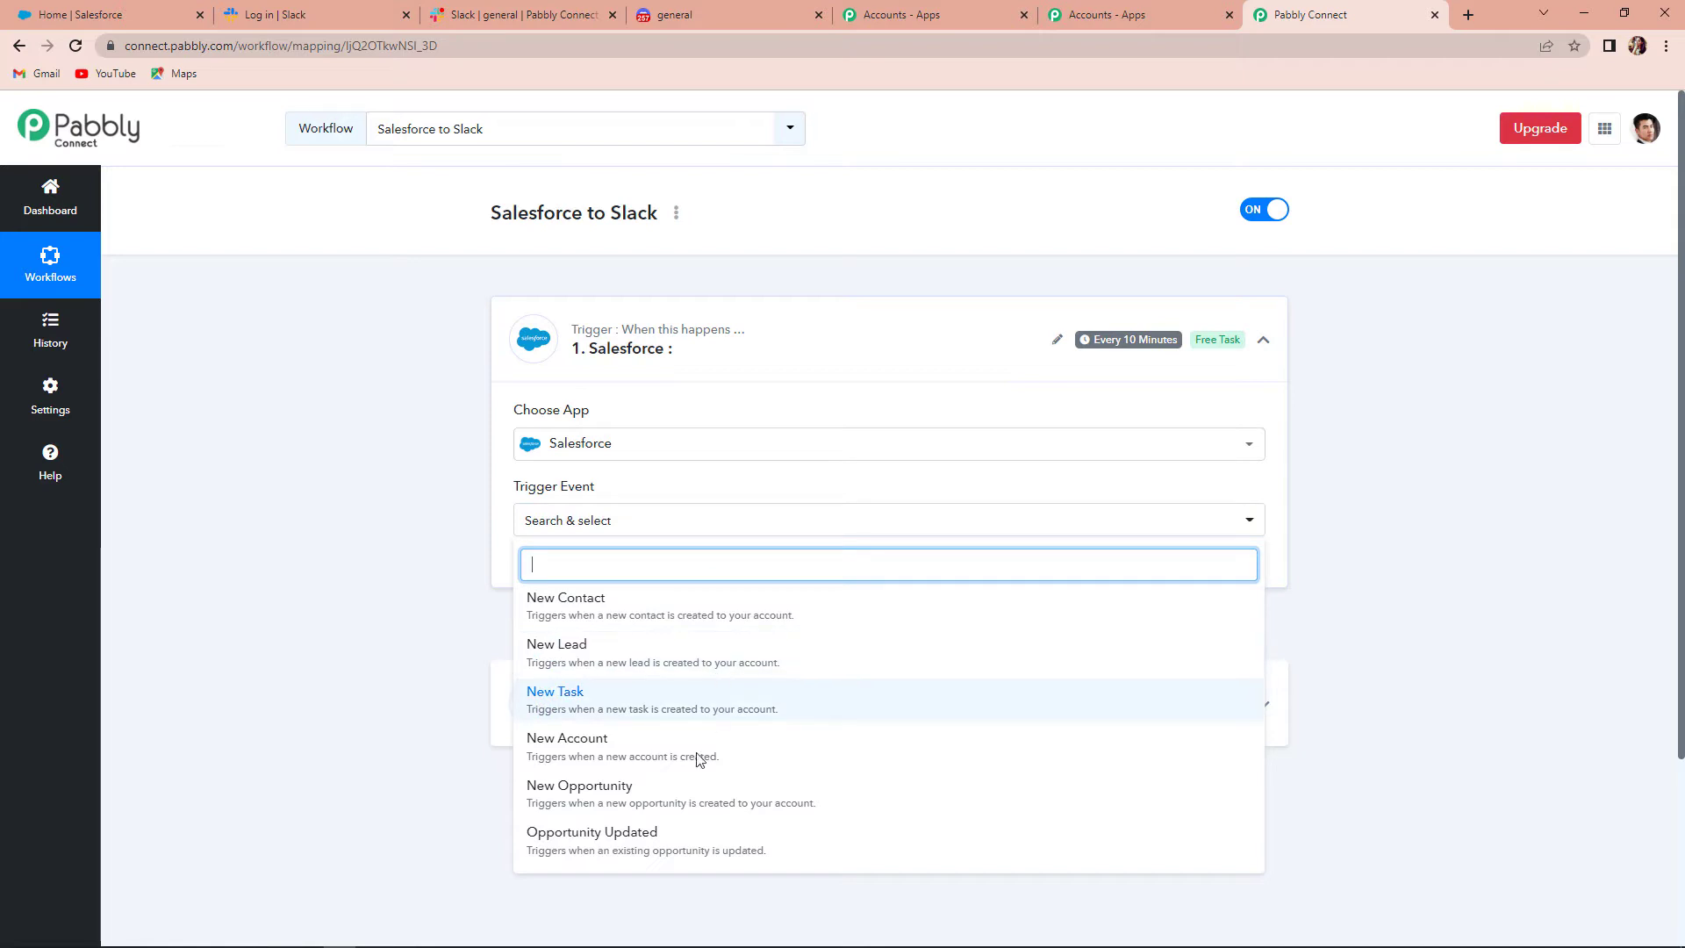
{"action": "left_click", "coordinate": [607, 792]}
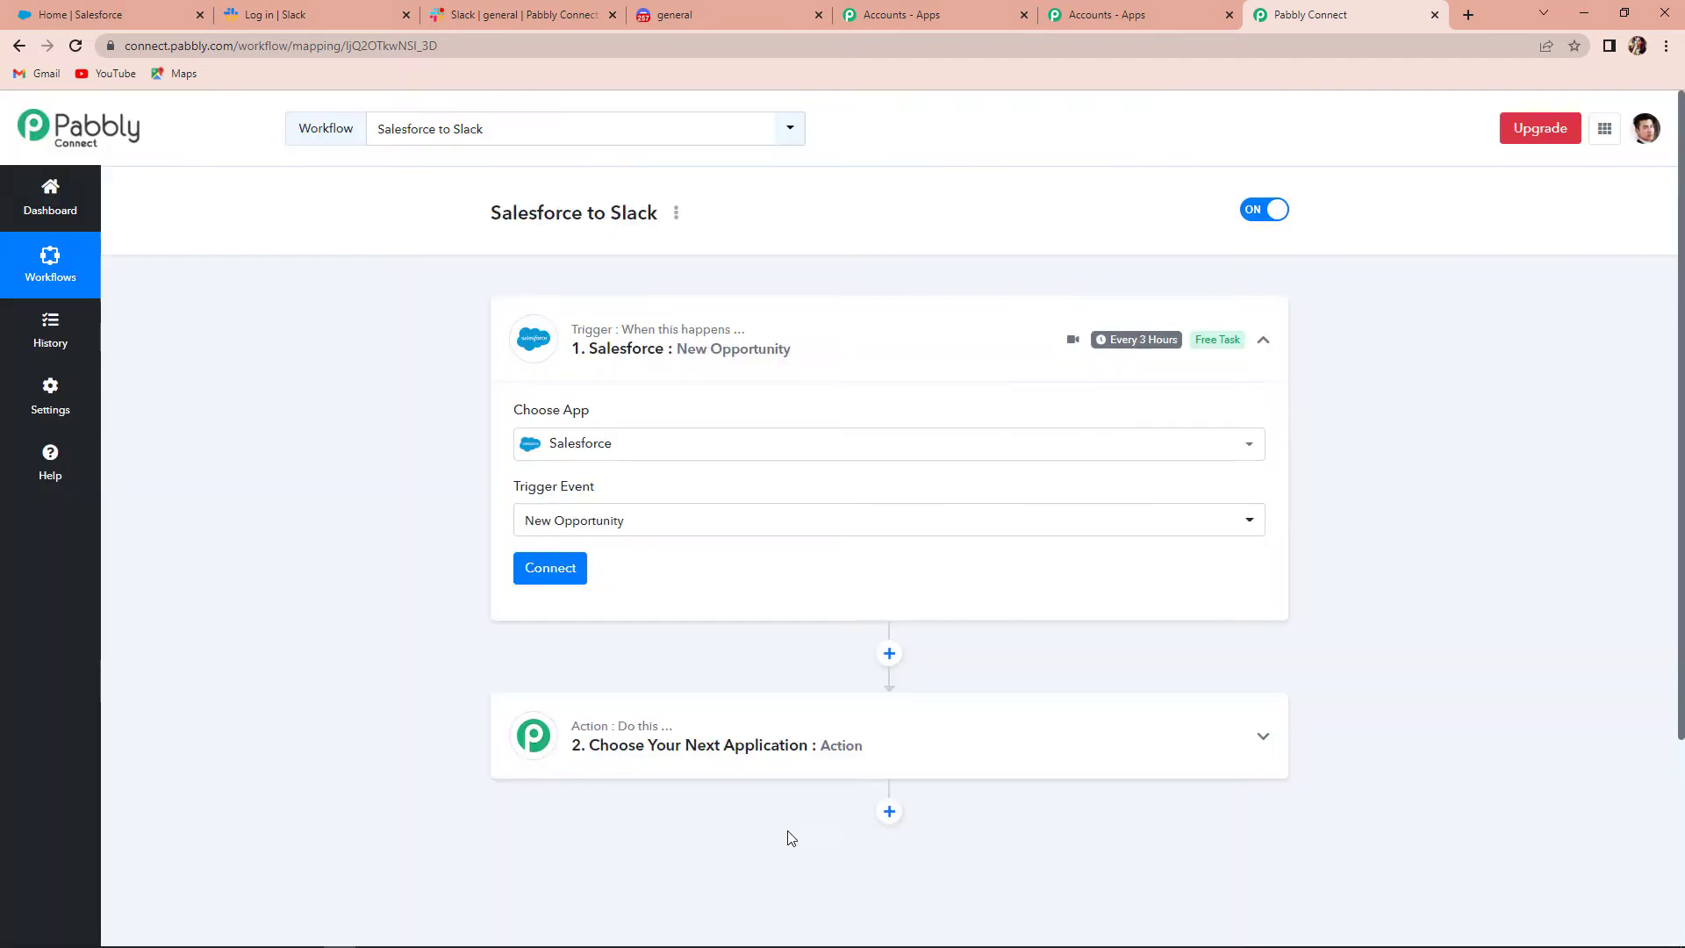
Step: Connect the trigger to Salesforce through a new connection and allow Pabbly Connect access to the account
{"action": "left_click", "coordinate": [561, 572]}
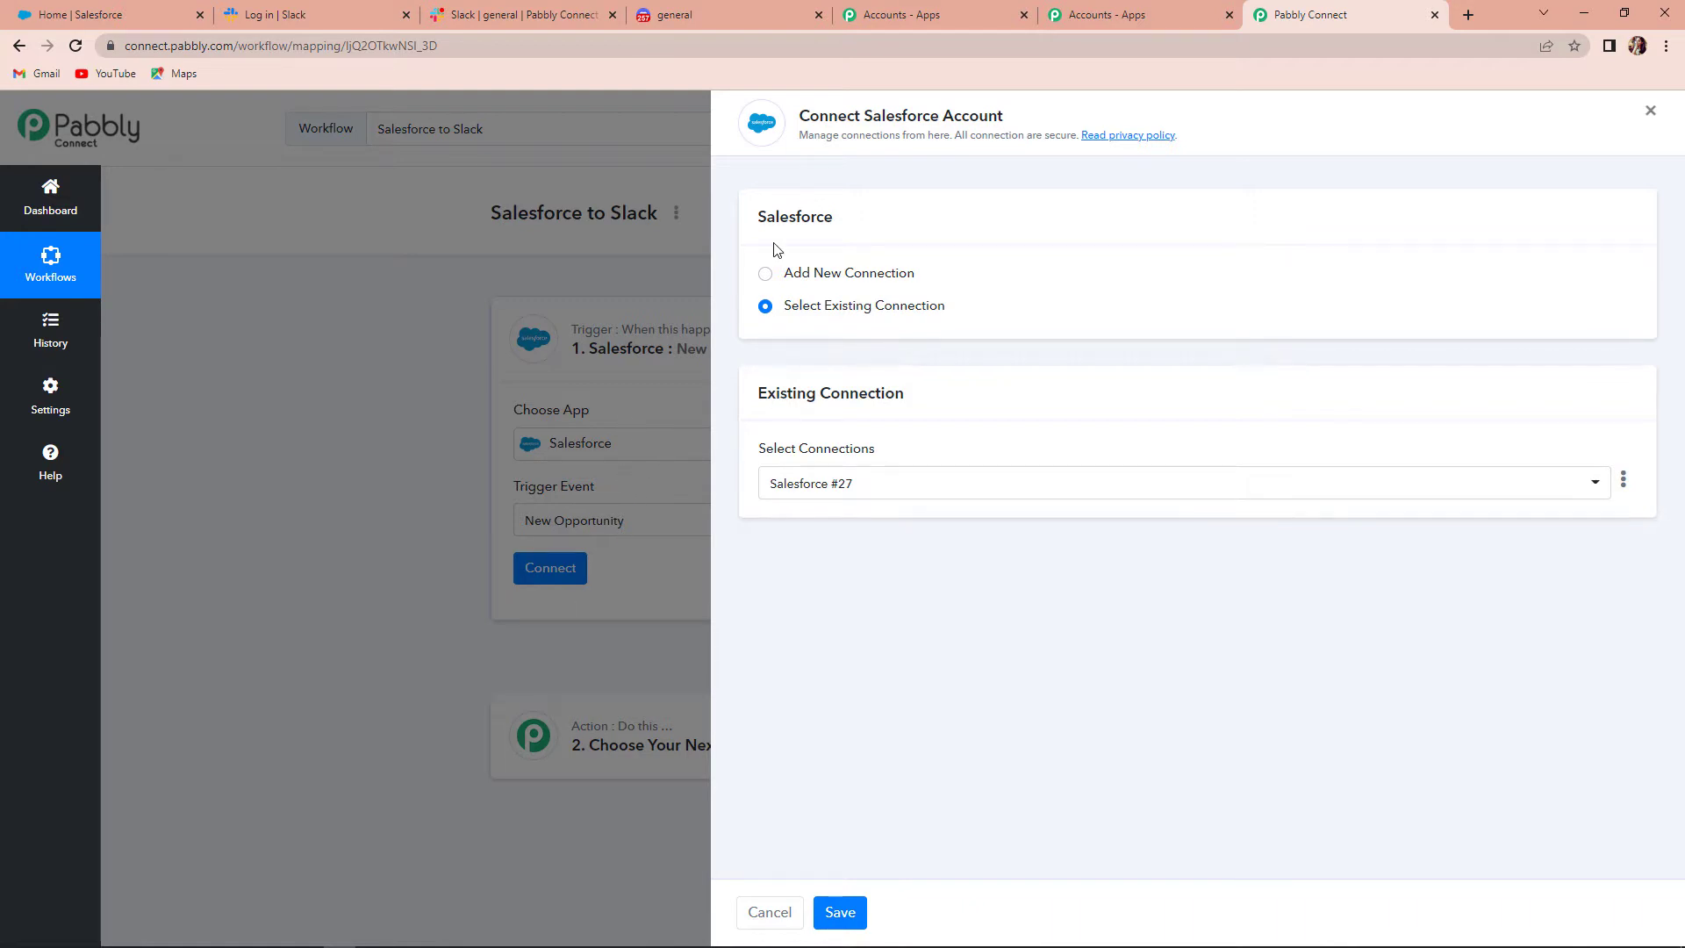
{"action": "left_click", "coordinate": [764, 273]}
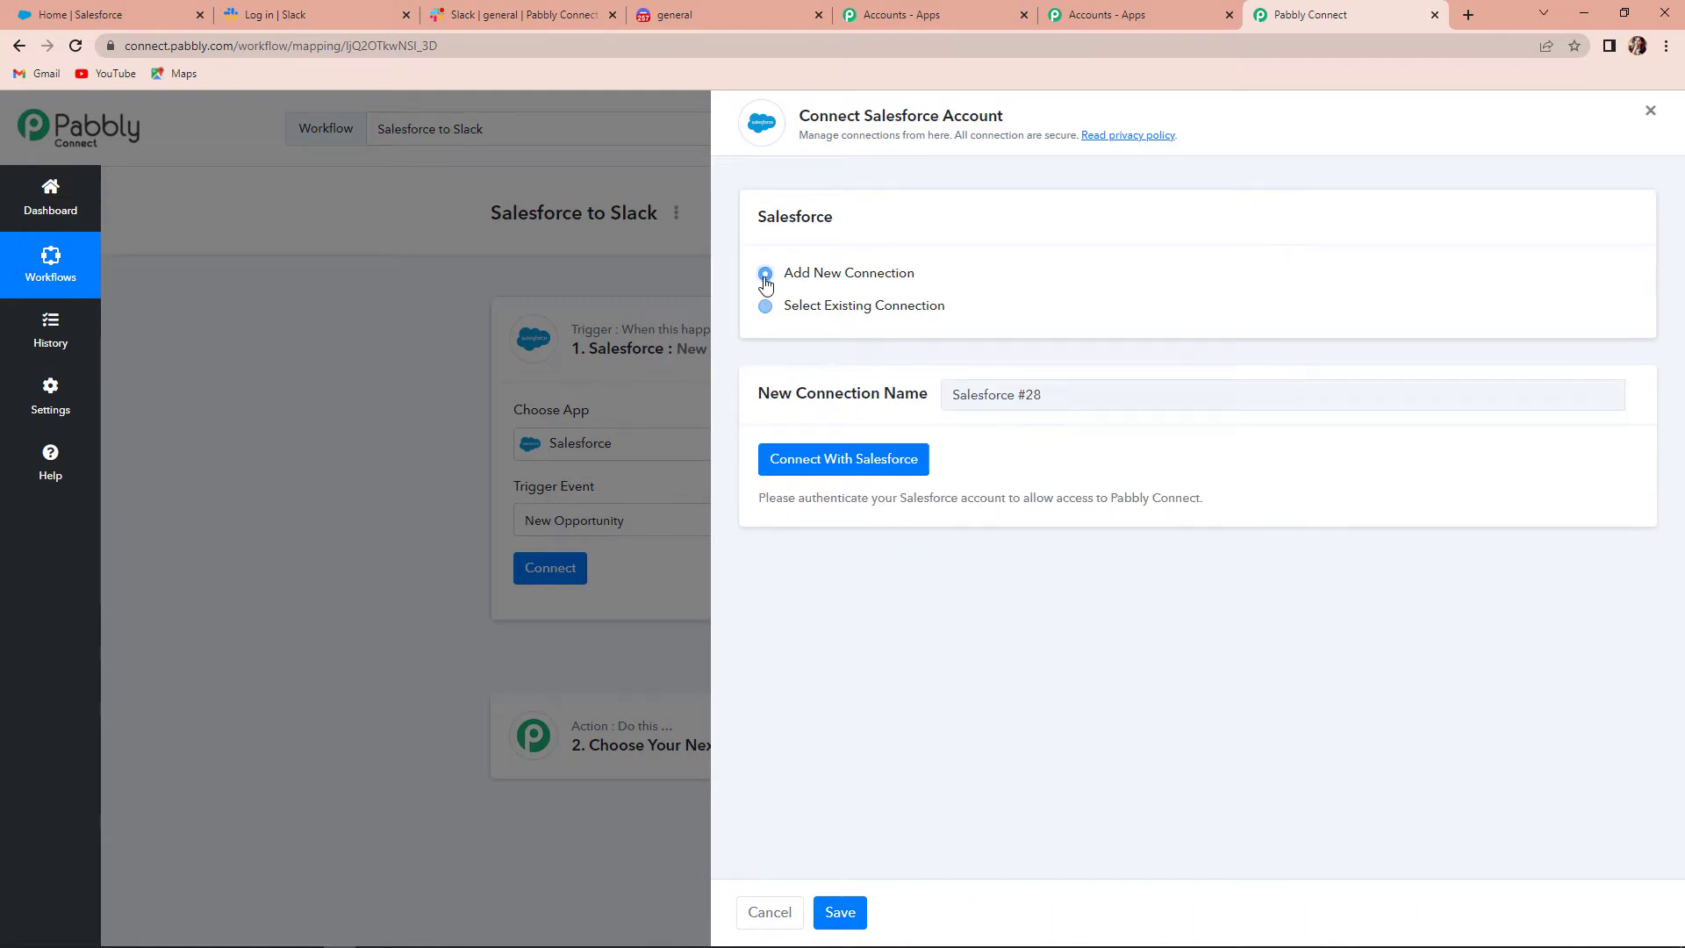
{"action": "left_click", "coordinate": [793, 471]}
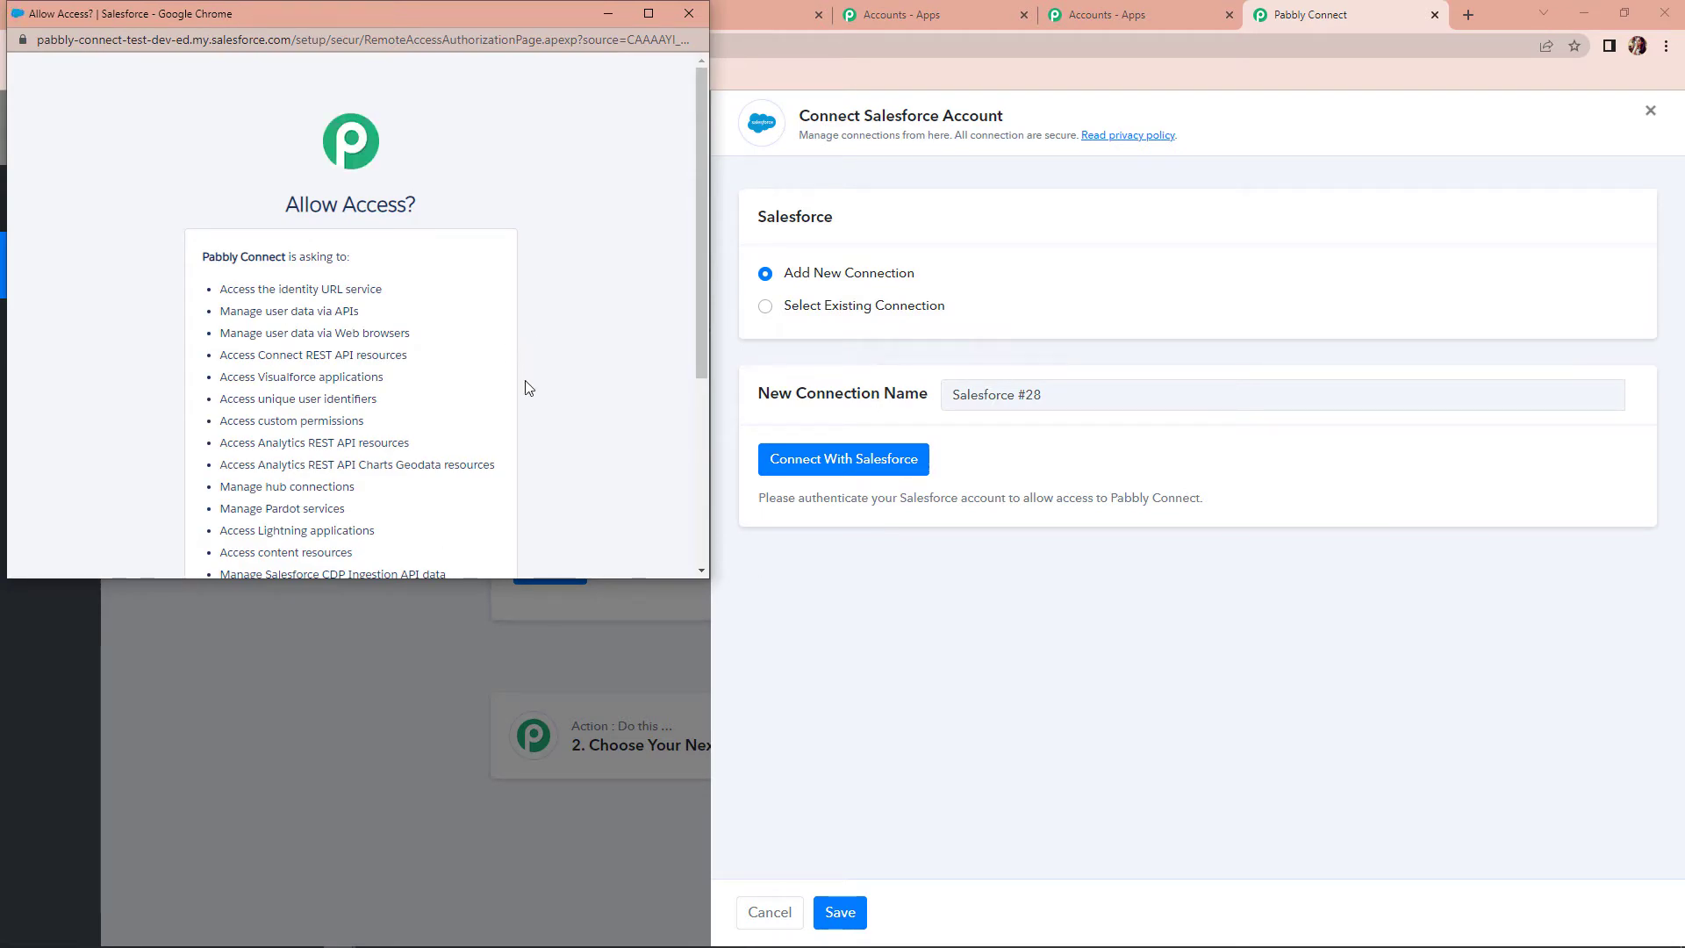
{"action": "scroll", "coordinate": [528, 388], "scroll_direction": "down", "scroll_amount": 4}
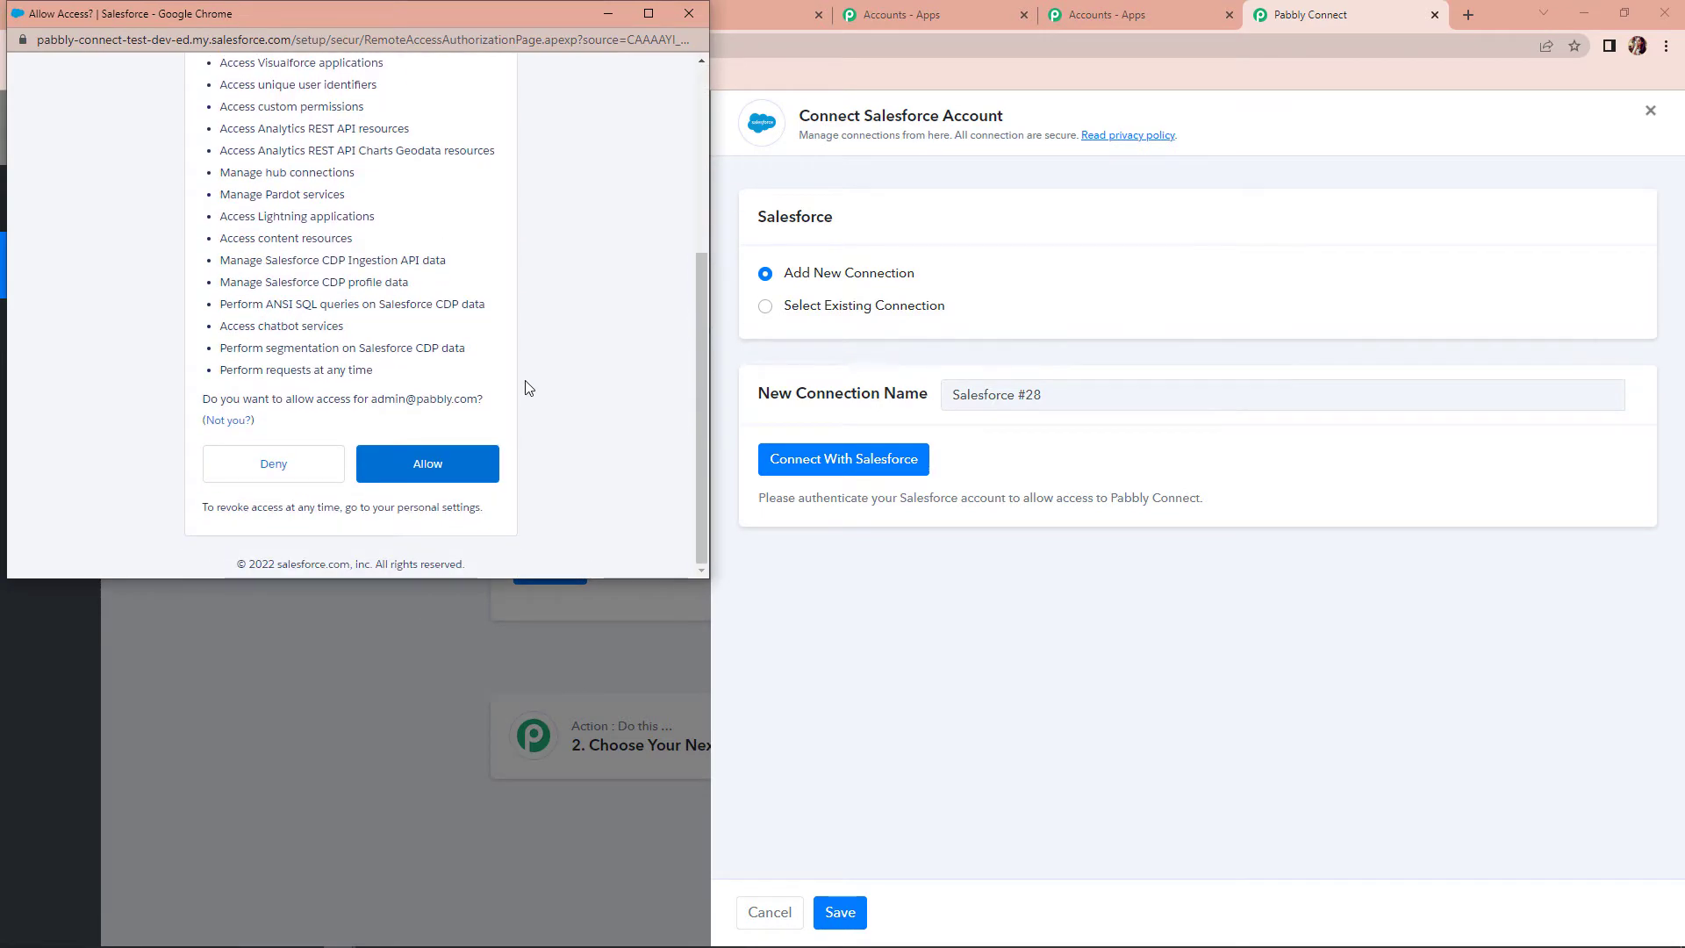
{"action": "left_click", "coordinate": [455, 468]}
{"action": "left_click", "coordinate": [439, 470]}
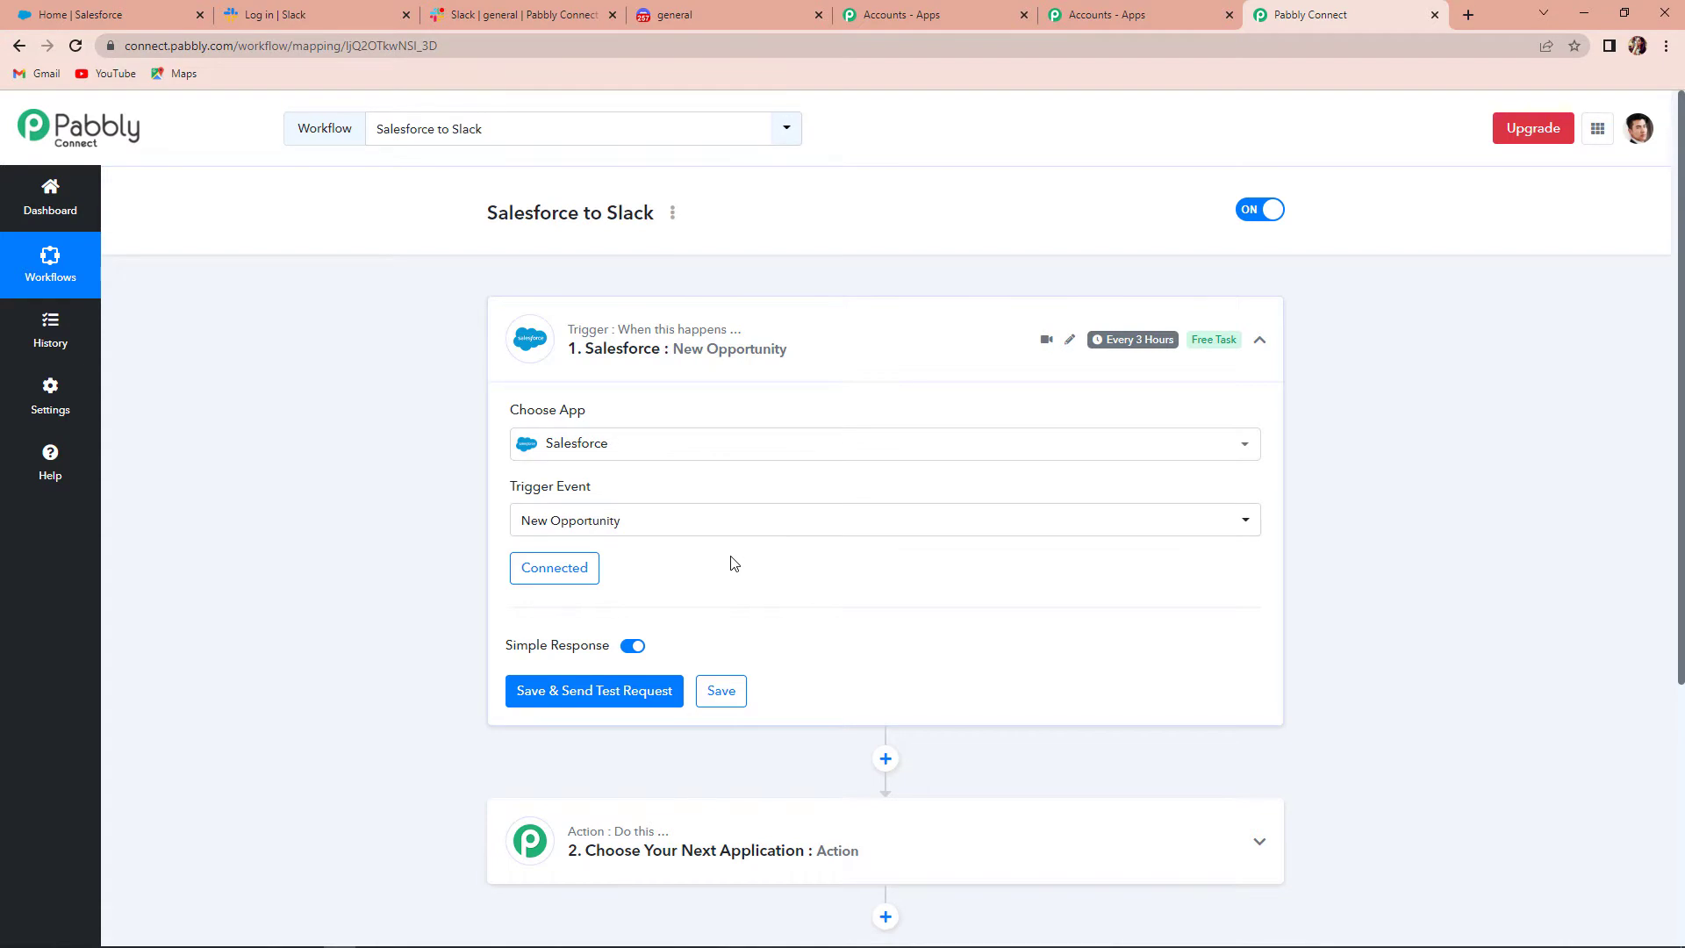
Step: Switch to Salesforce and start a new opportunity named "New Leads" under the New Opportunities account
{"action": "scroll", "coordinate": [735, 563], "scroll_direction": "down", "scroll_amount": 5}
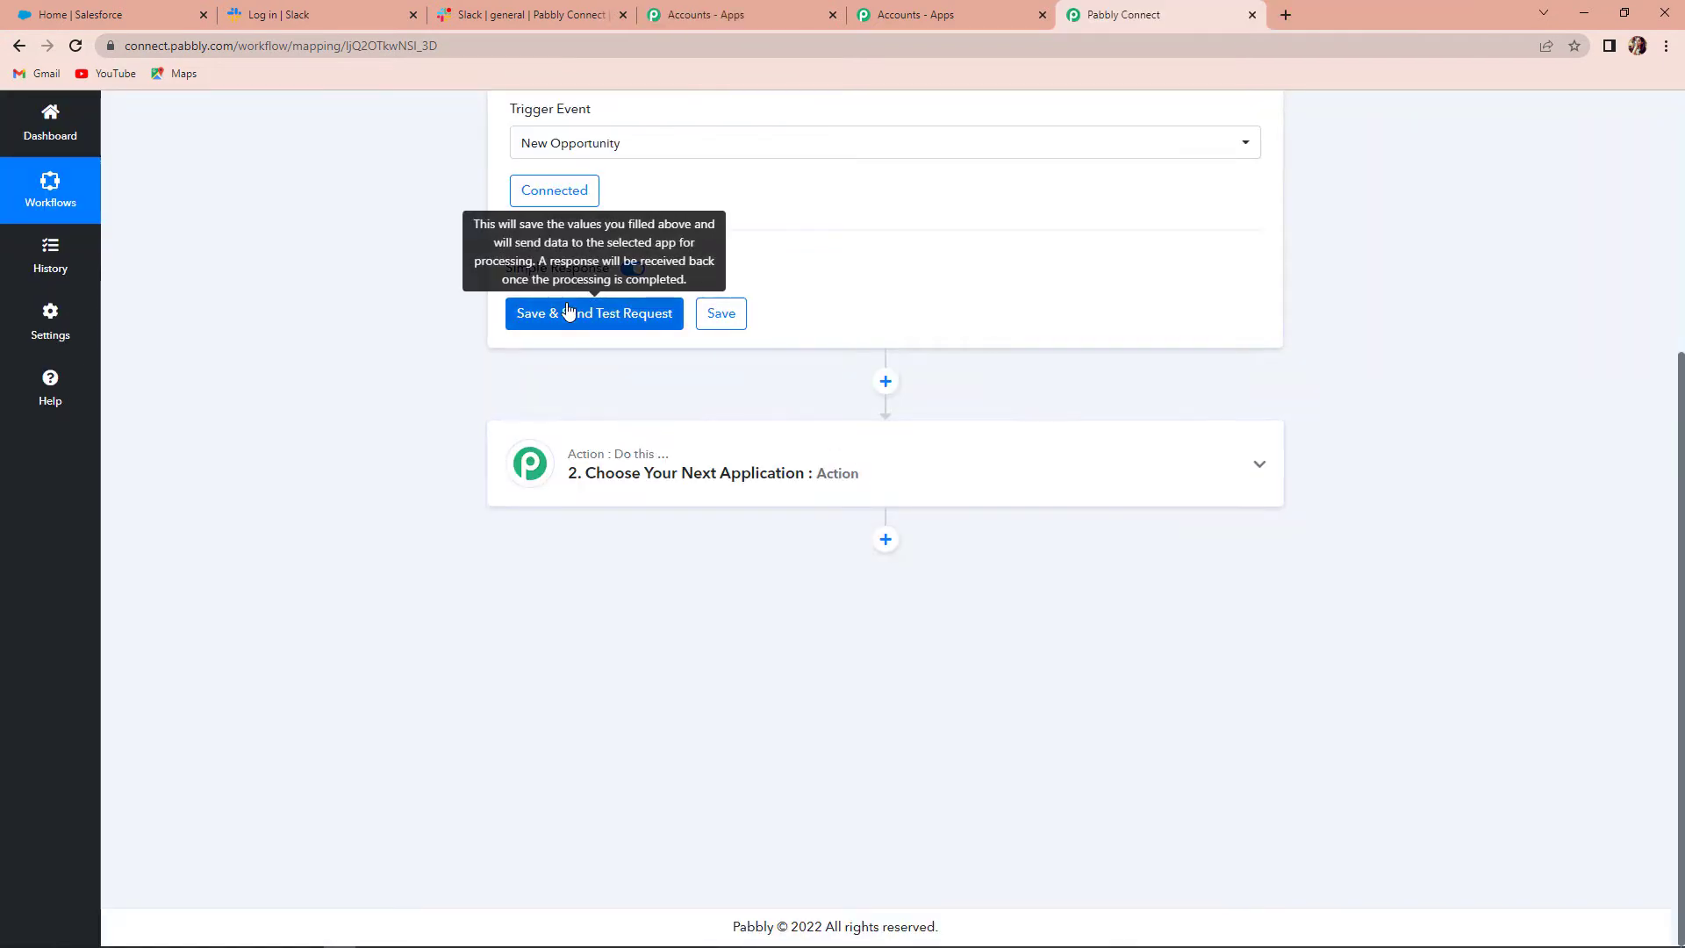
{"action": "key", "text": "ctrl+1"}
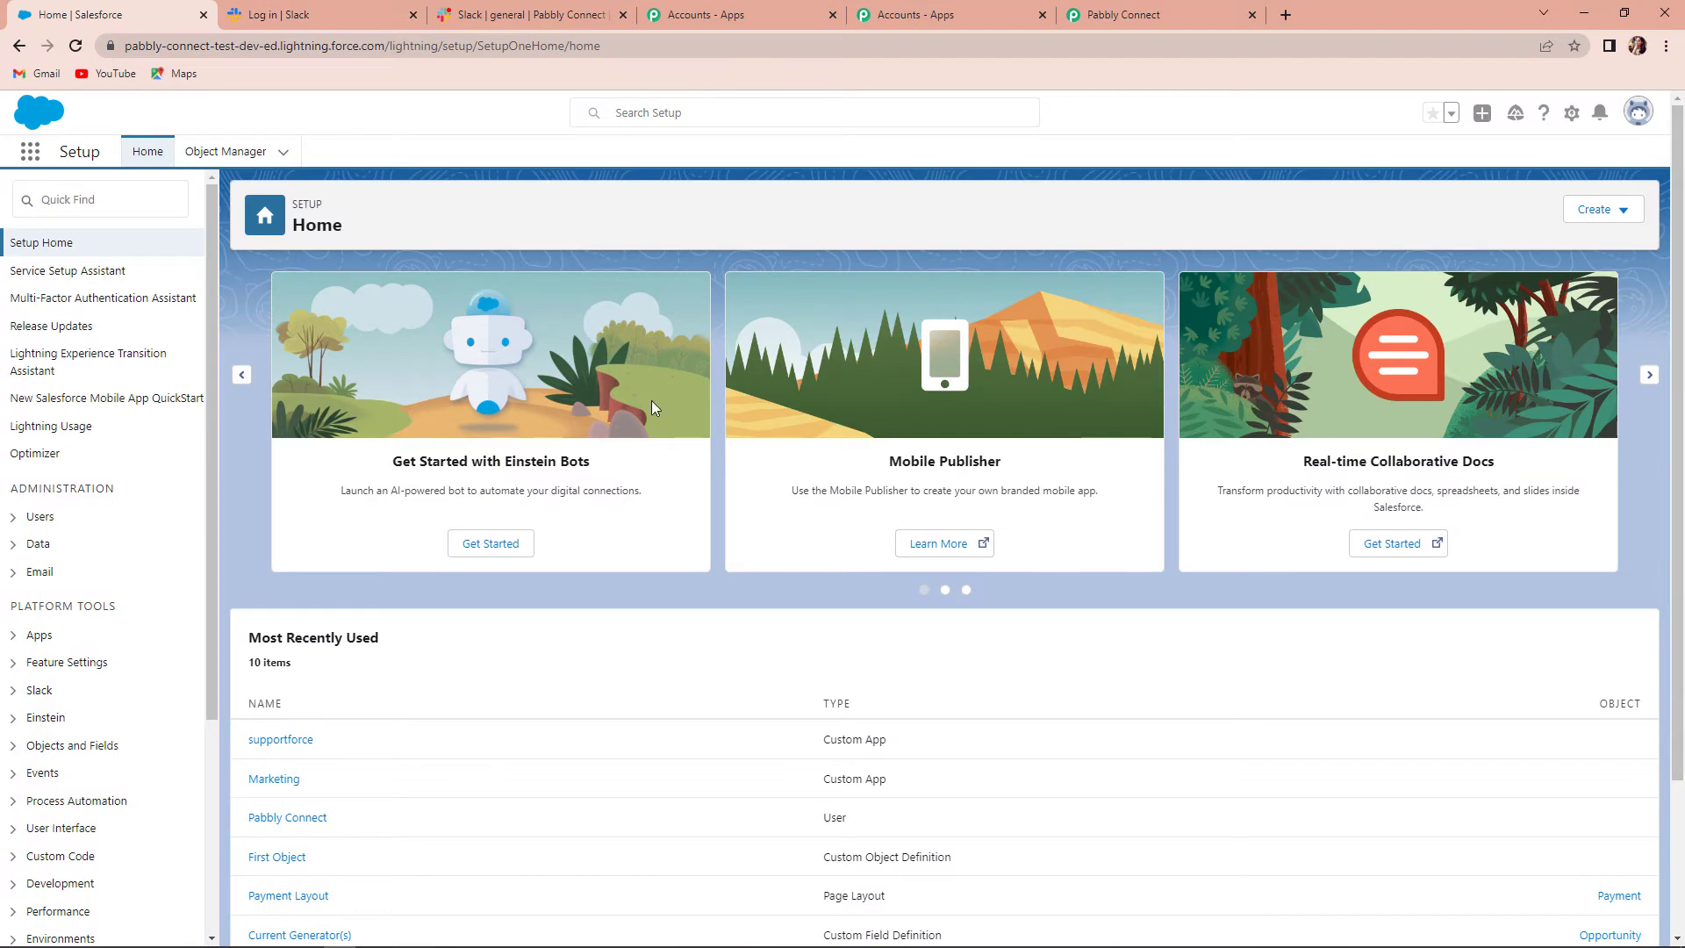
{"action": "left_click", "coordinate": [1482, 118]}
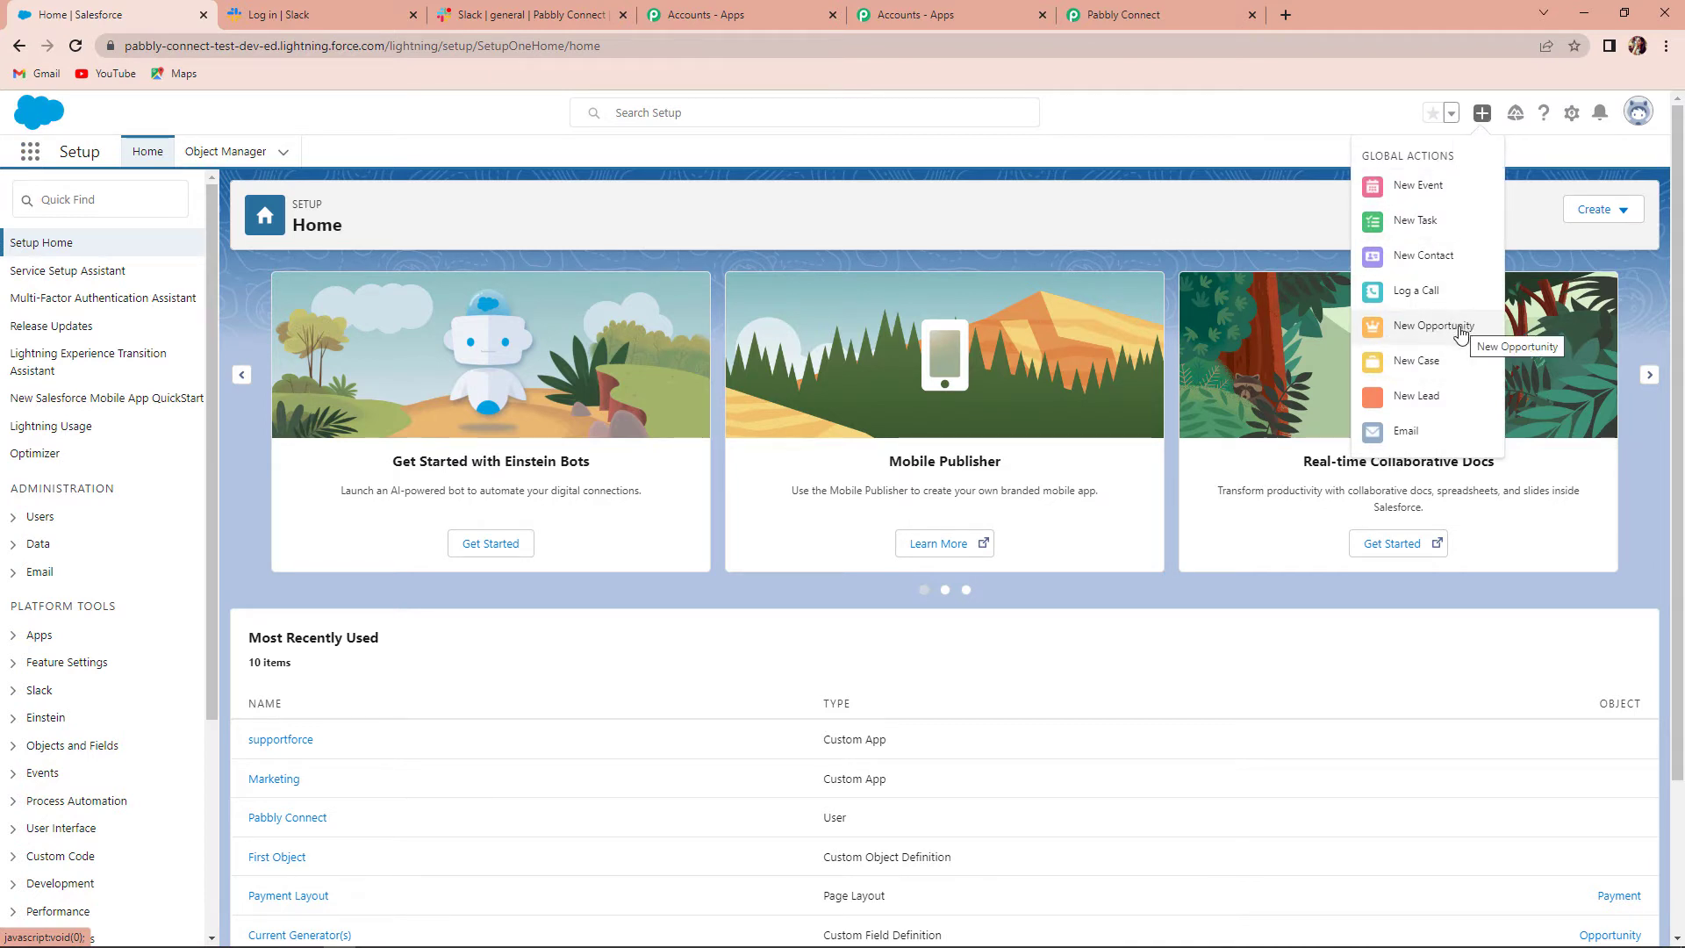
{"action": "left_click", "coordinate": [1460, 330]}
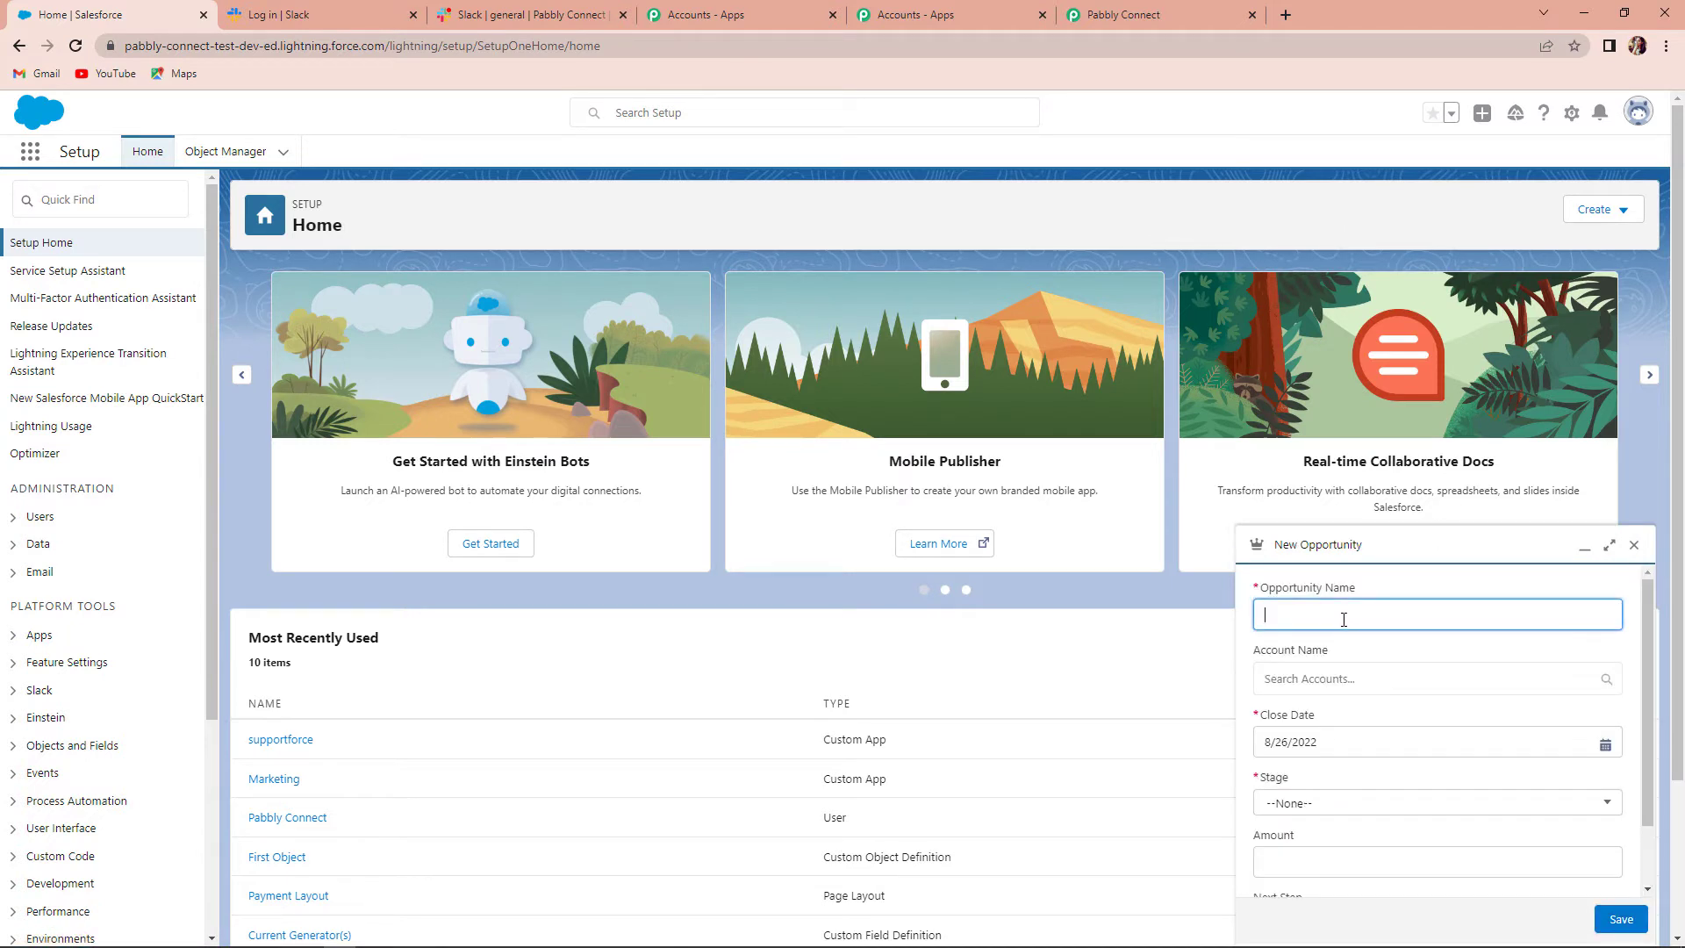
{"action": "type", "text": "New Leads"}
{"action": "left_click", "coordinate": [1342, 679]}
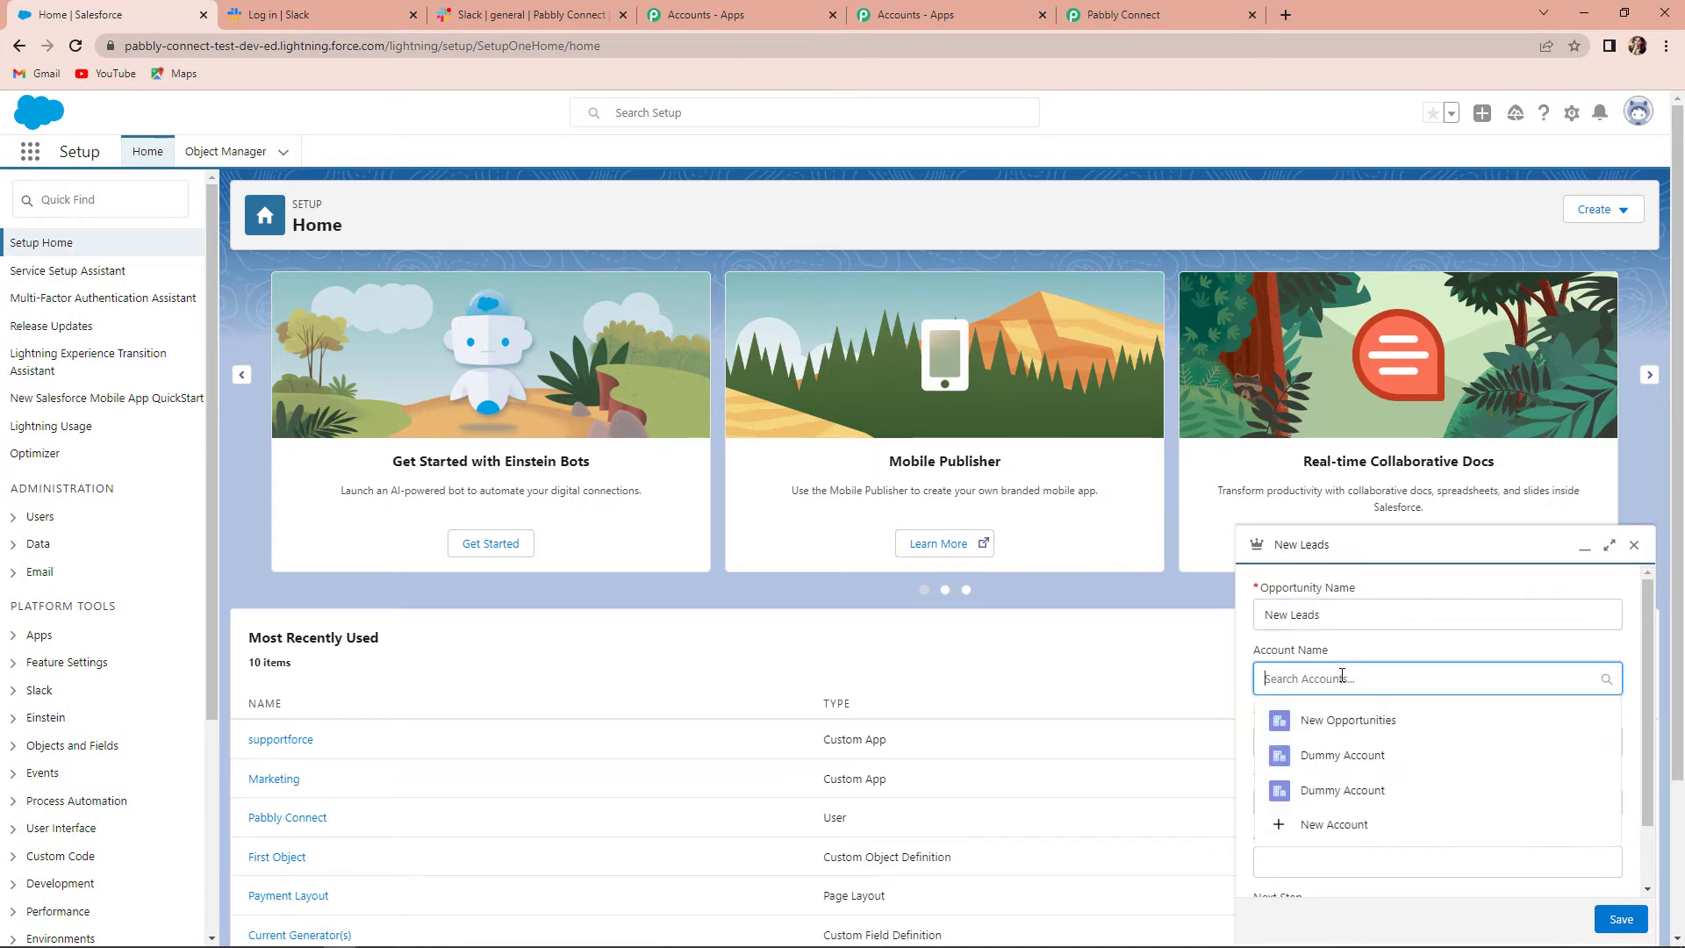
{"action": "left_click", "coordinate": [1365, 729]}
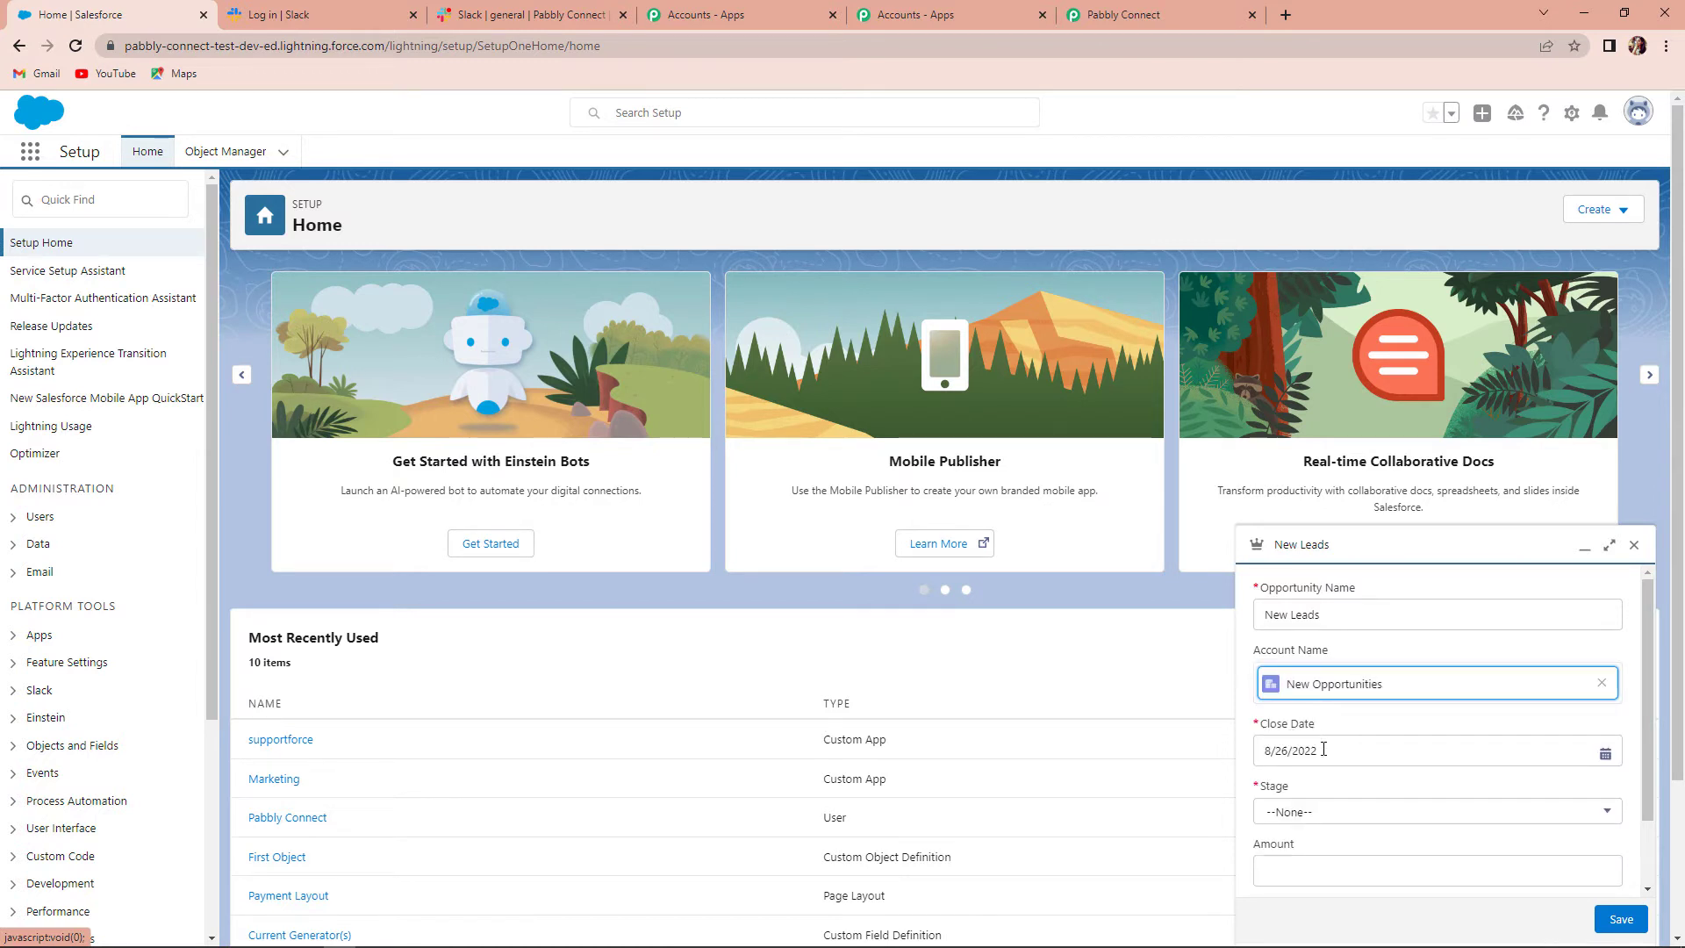
Step: Set the opportunity's stage to Needs Analysis and its amount to 200, and save it
{"action": "left_click", "coordinate": [1304, 816]}
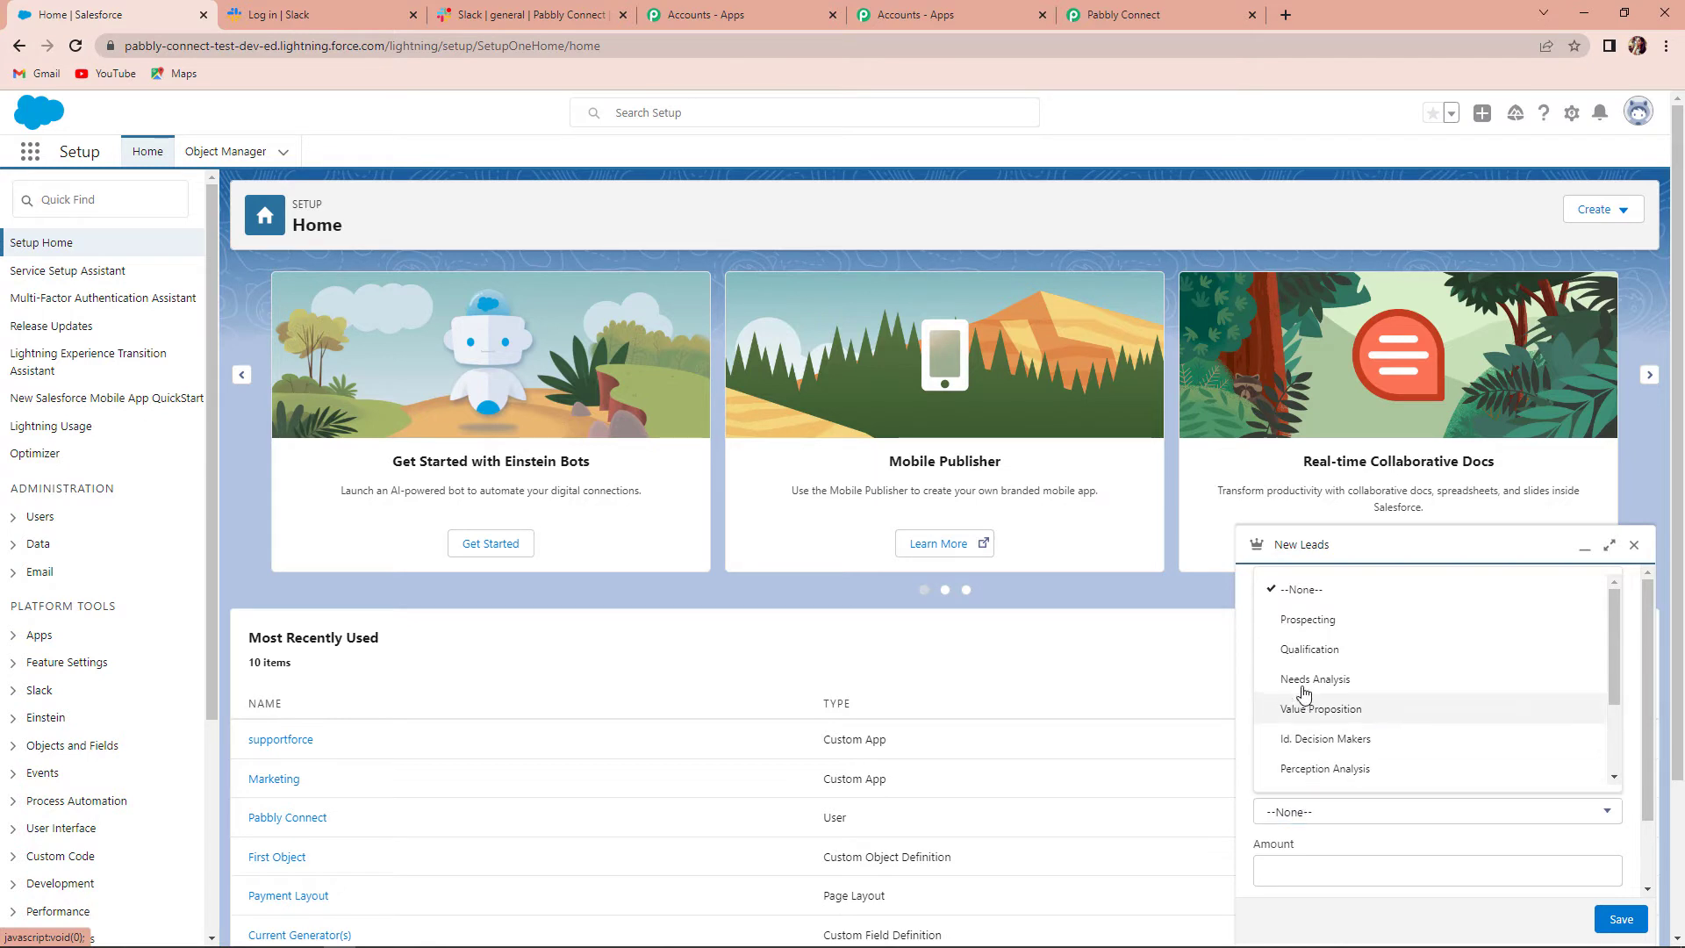
{"action": "left_click", "coordinate": [1304, 683]}
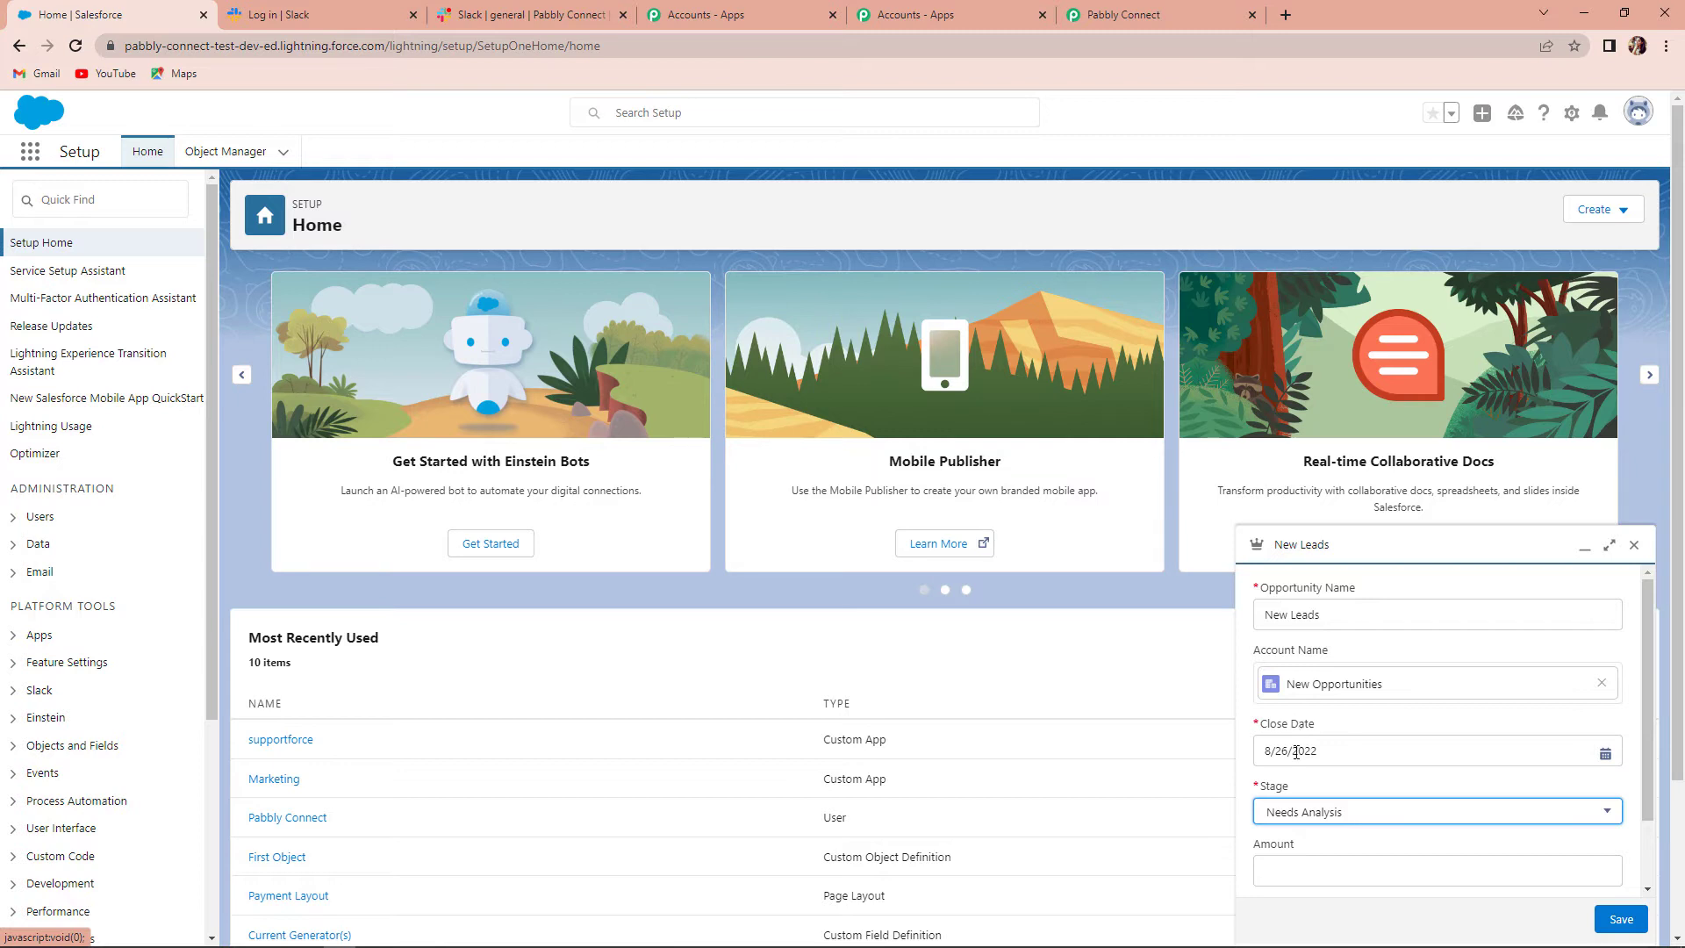
{"action": "left_click", "coordinate": [1286, 875]}
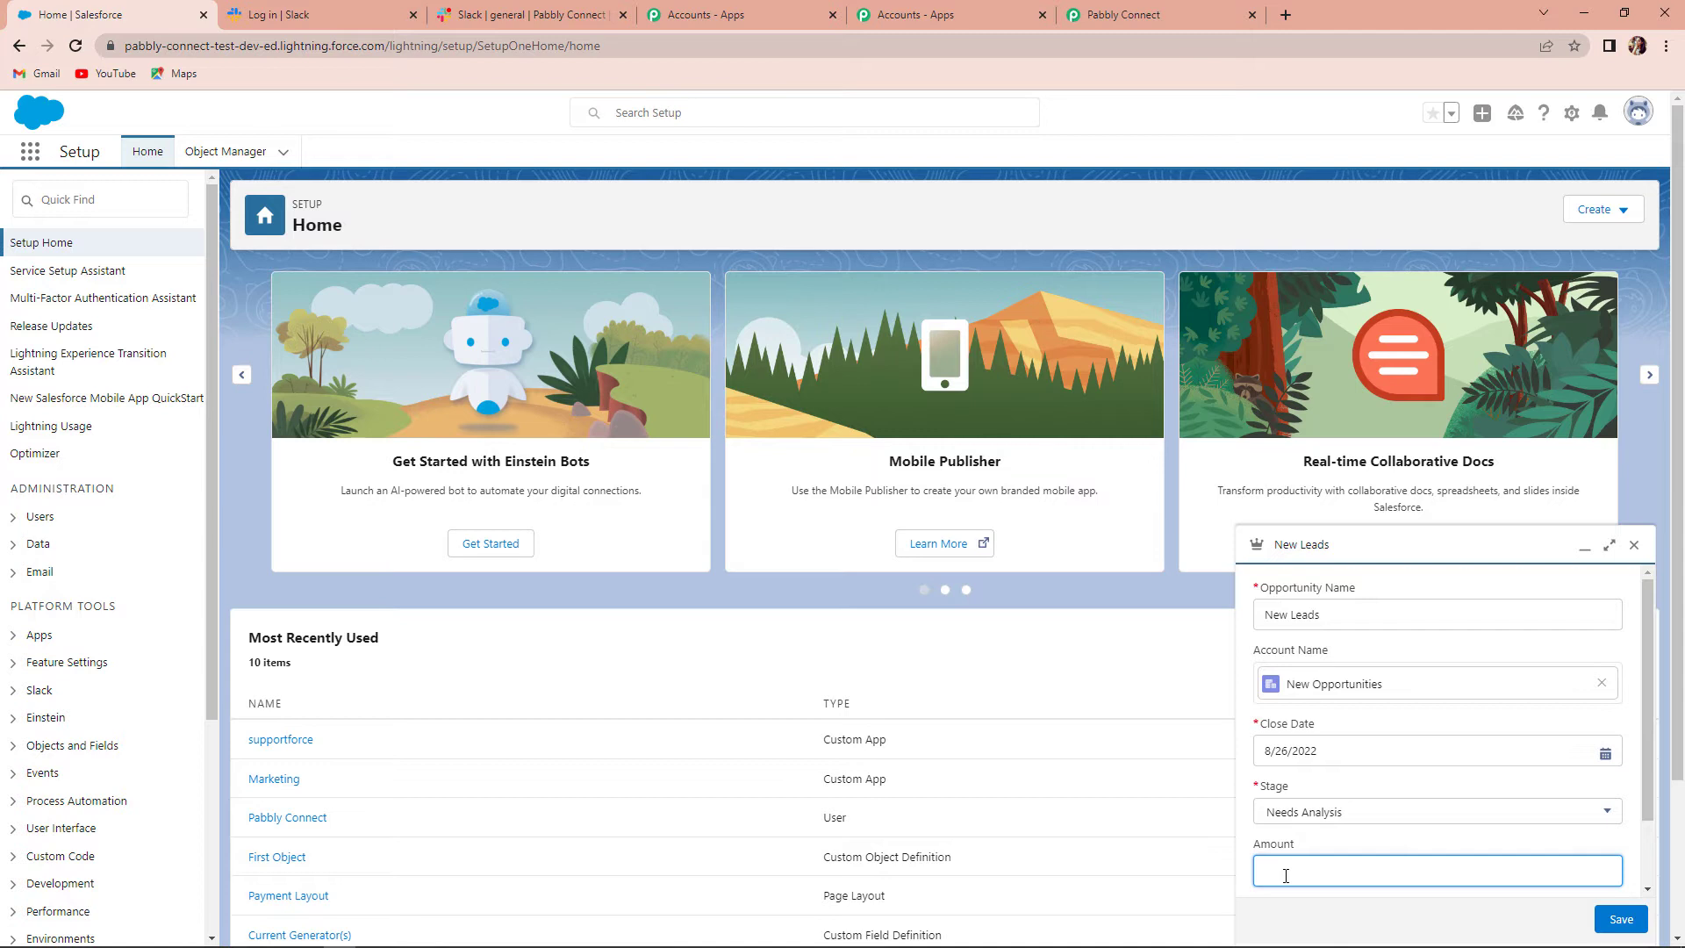
{"action": "type", "text": "200"}
{"action": "left_click", "coordinate": [1297, 941]}
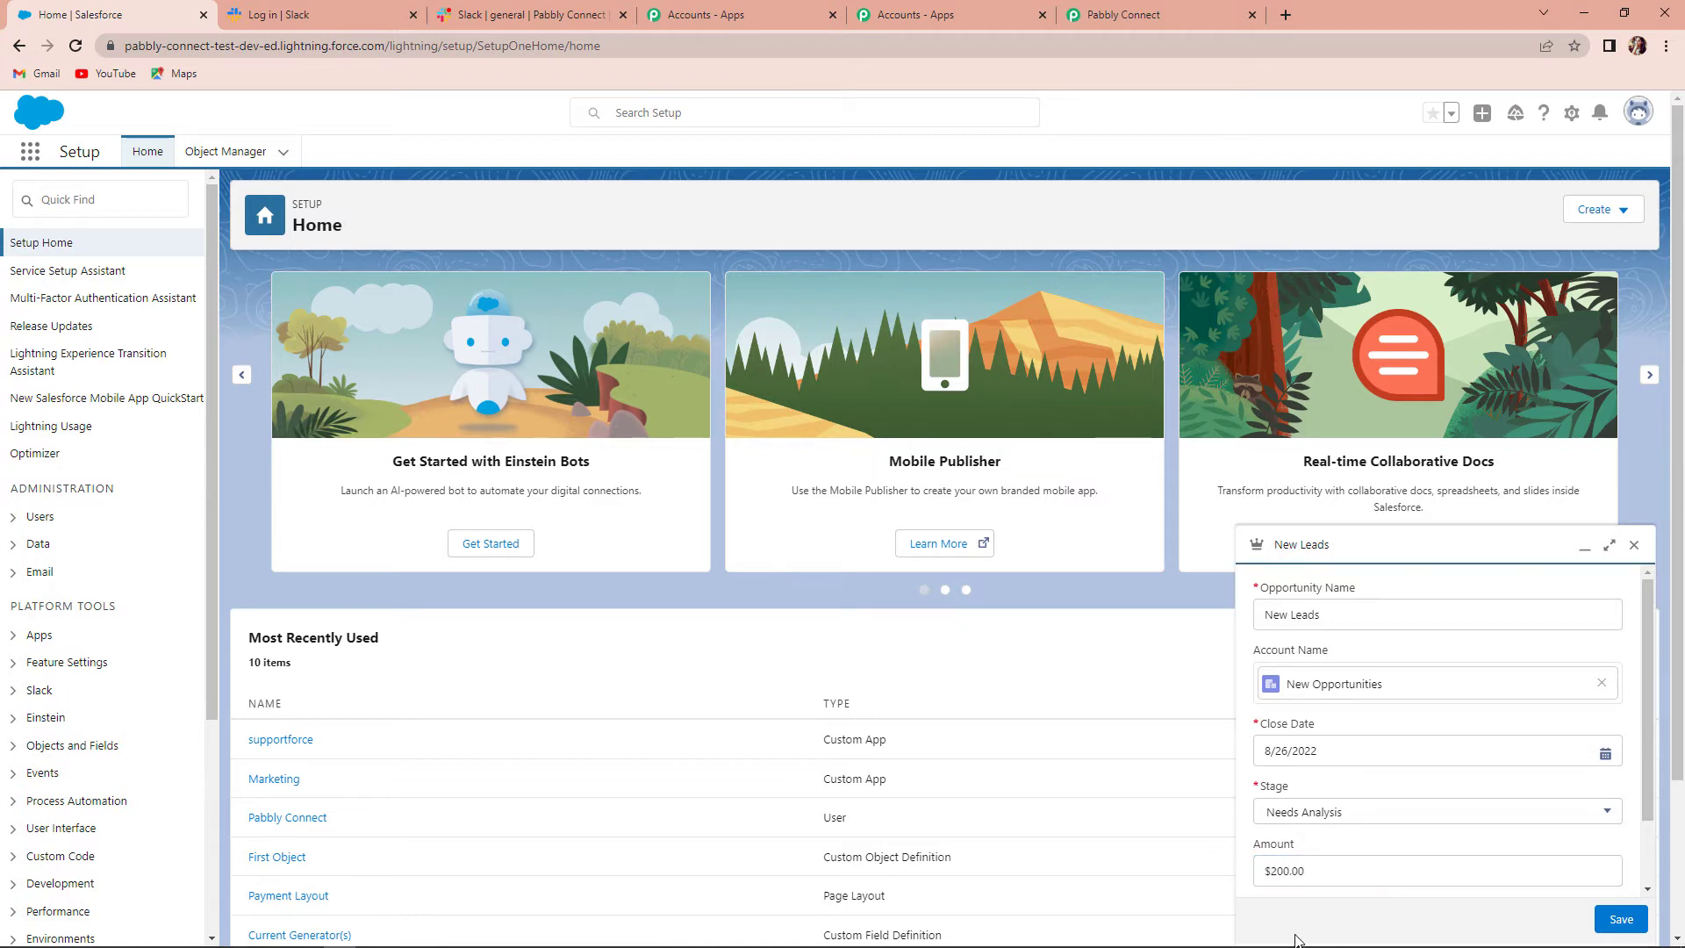
{"action": "left_click", "coordinate": [1621, 921]}
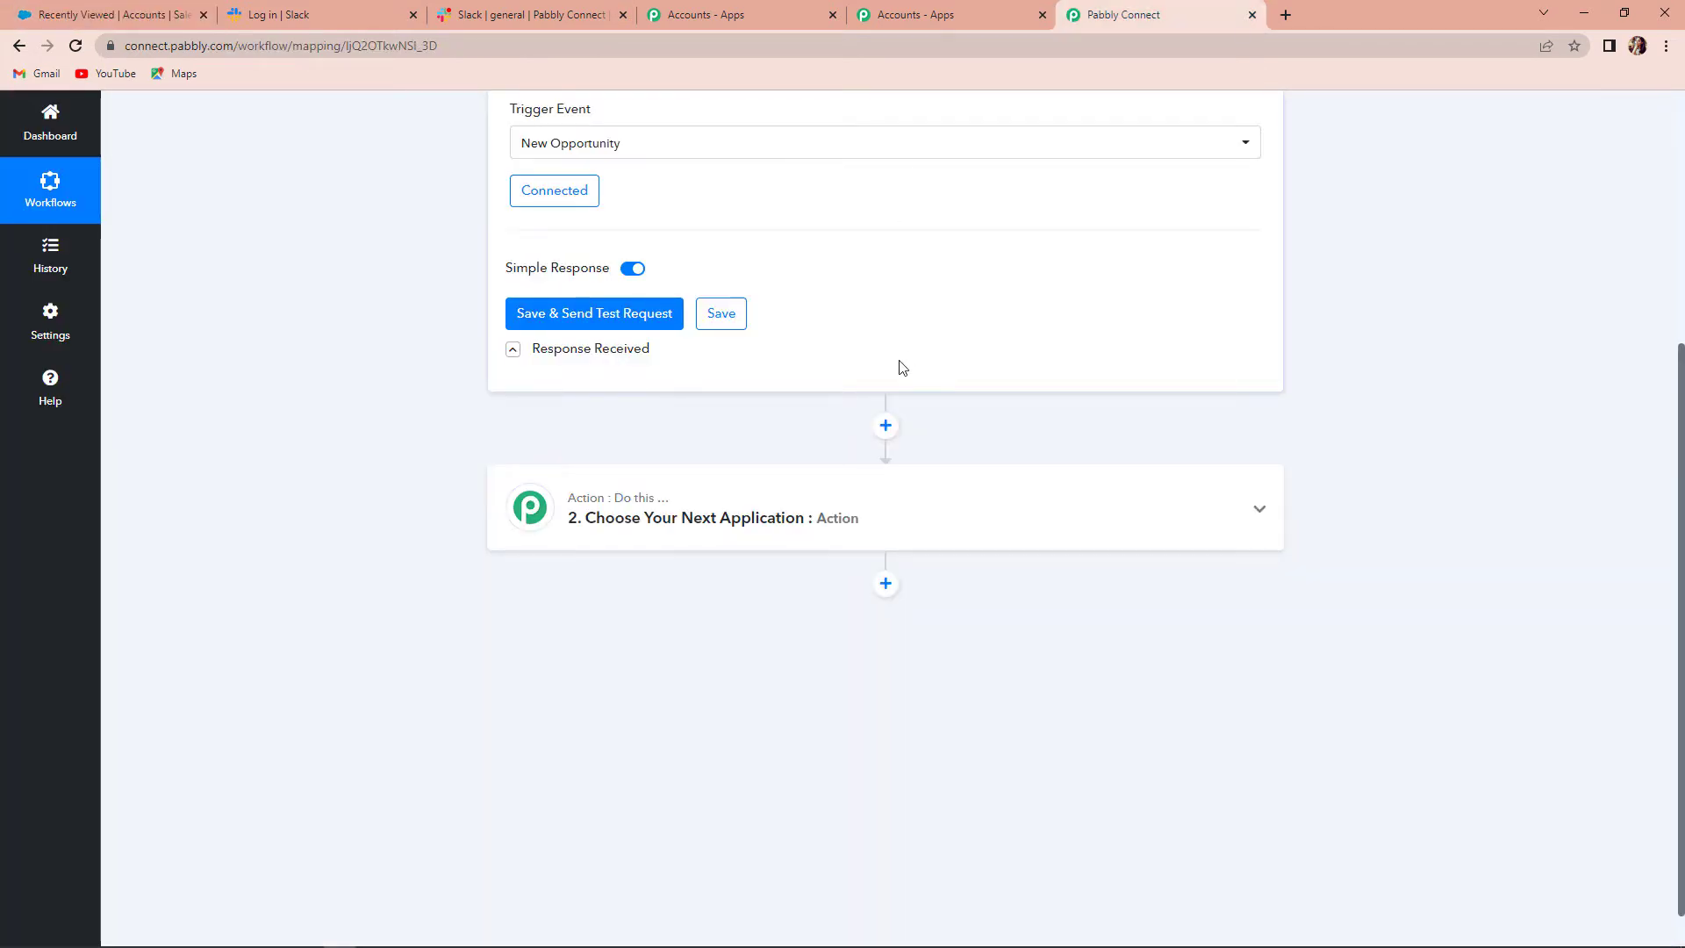
Step: In Pabbly Connect, save the Salesforce trigger with a test request and review all fields of the received response
{"action": "scroll", "coordinate": [899, 364], "scroll_direction": "up", "scroll_amount": 1}
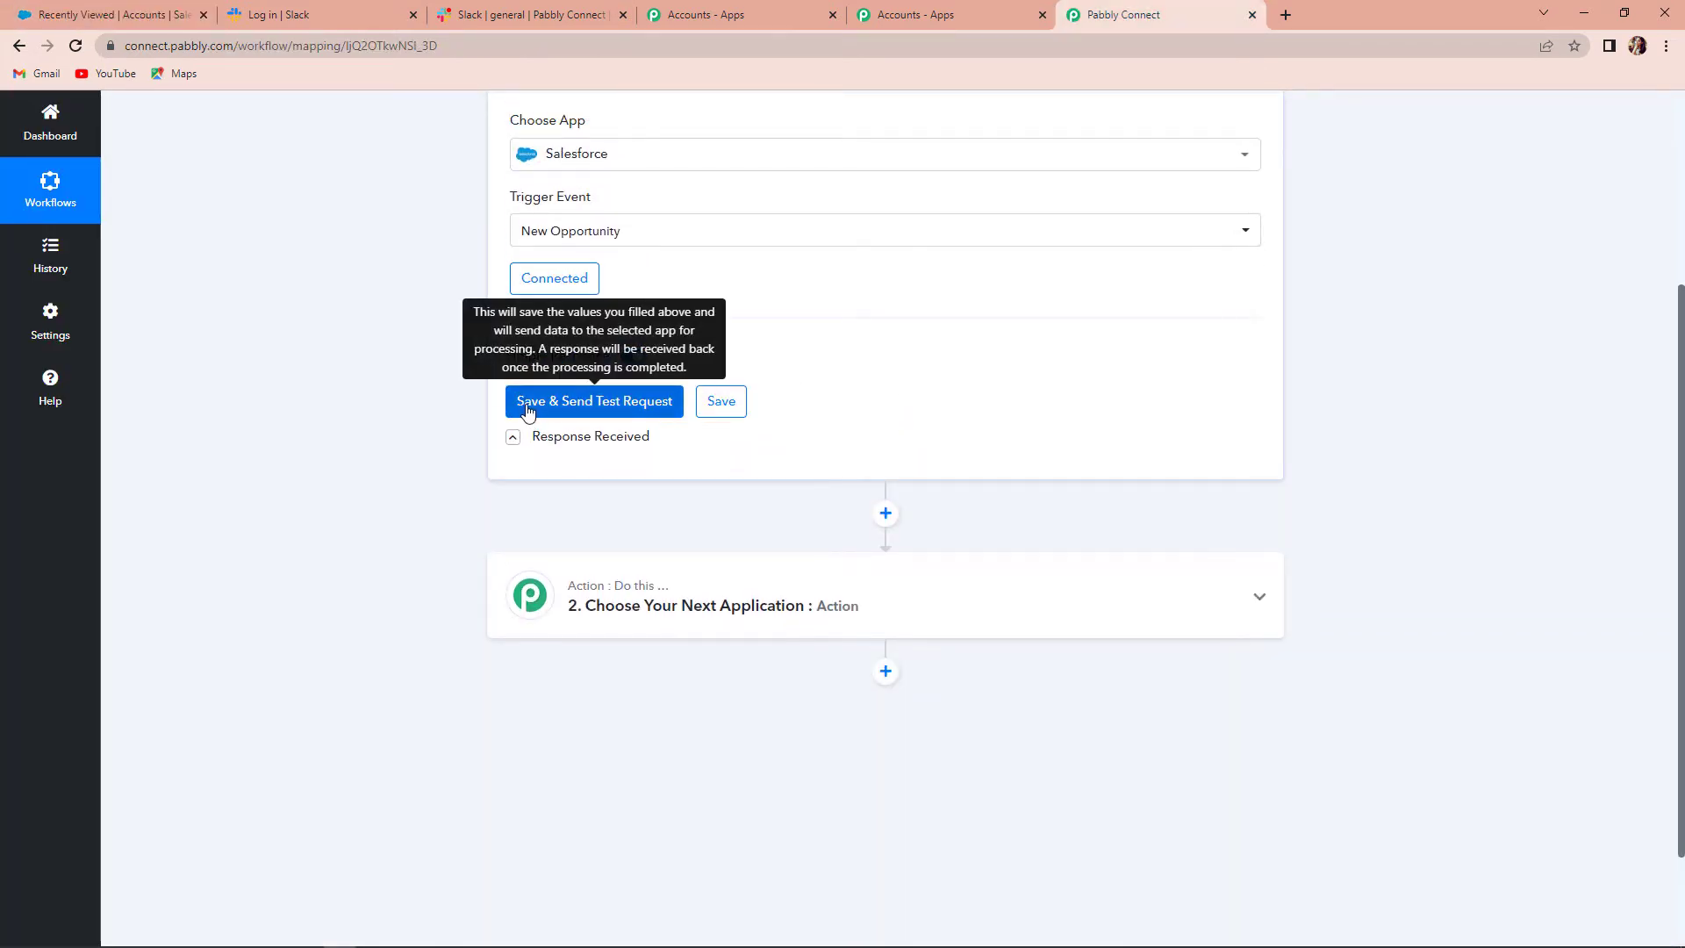
{"action": "left_click", "coordinate": [617, 408]}
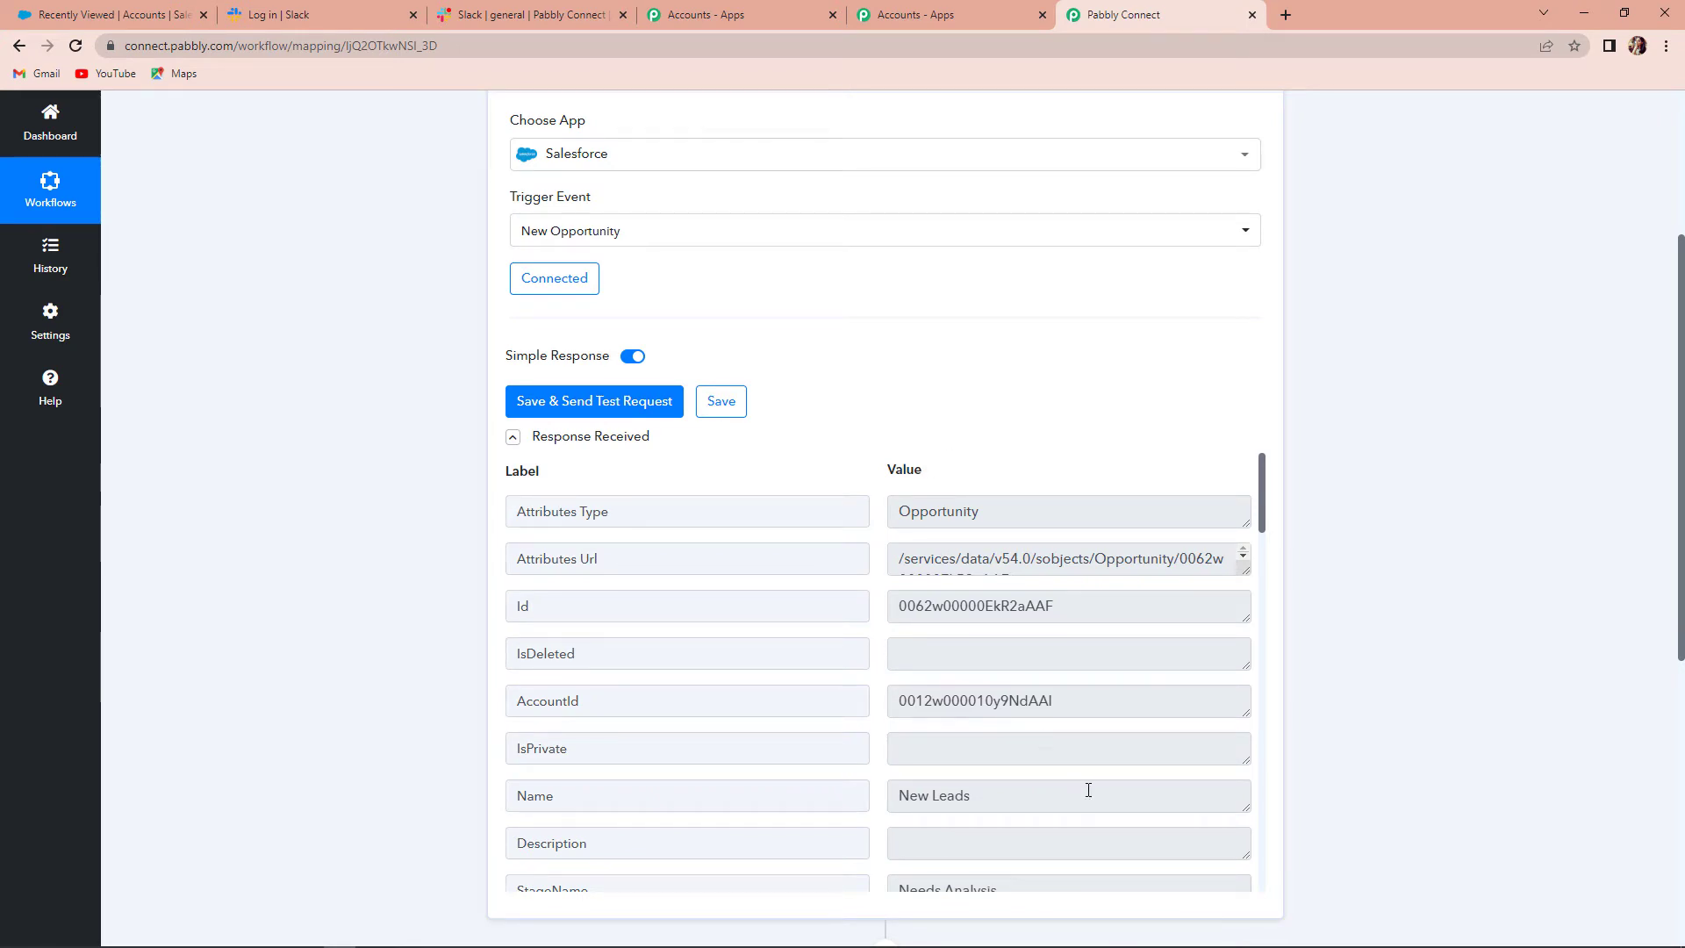
{"action": "scroll", "coordinate": [1019, 793], "scroll_direction": "down", "scroll_amount": 1}
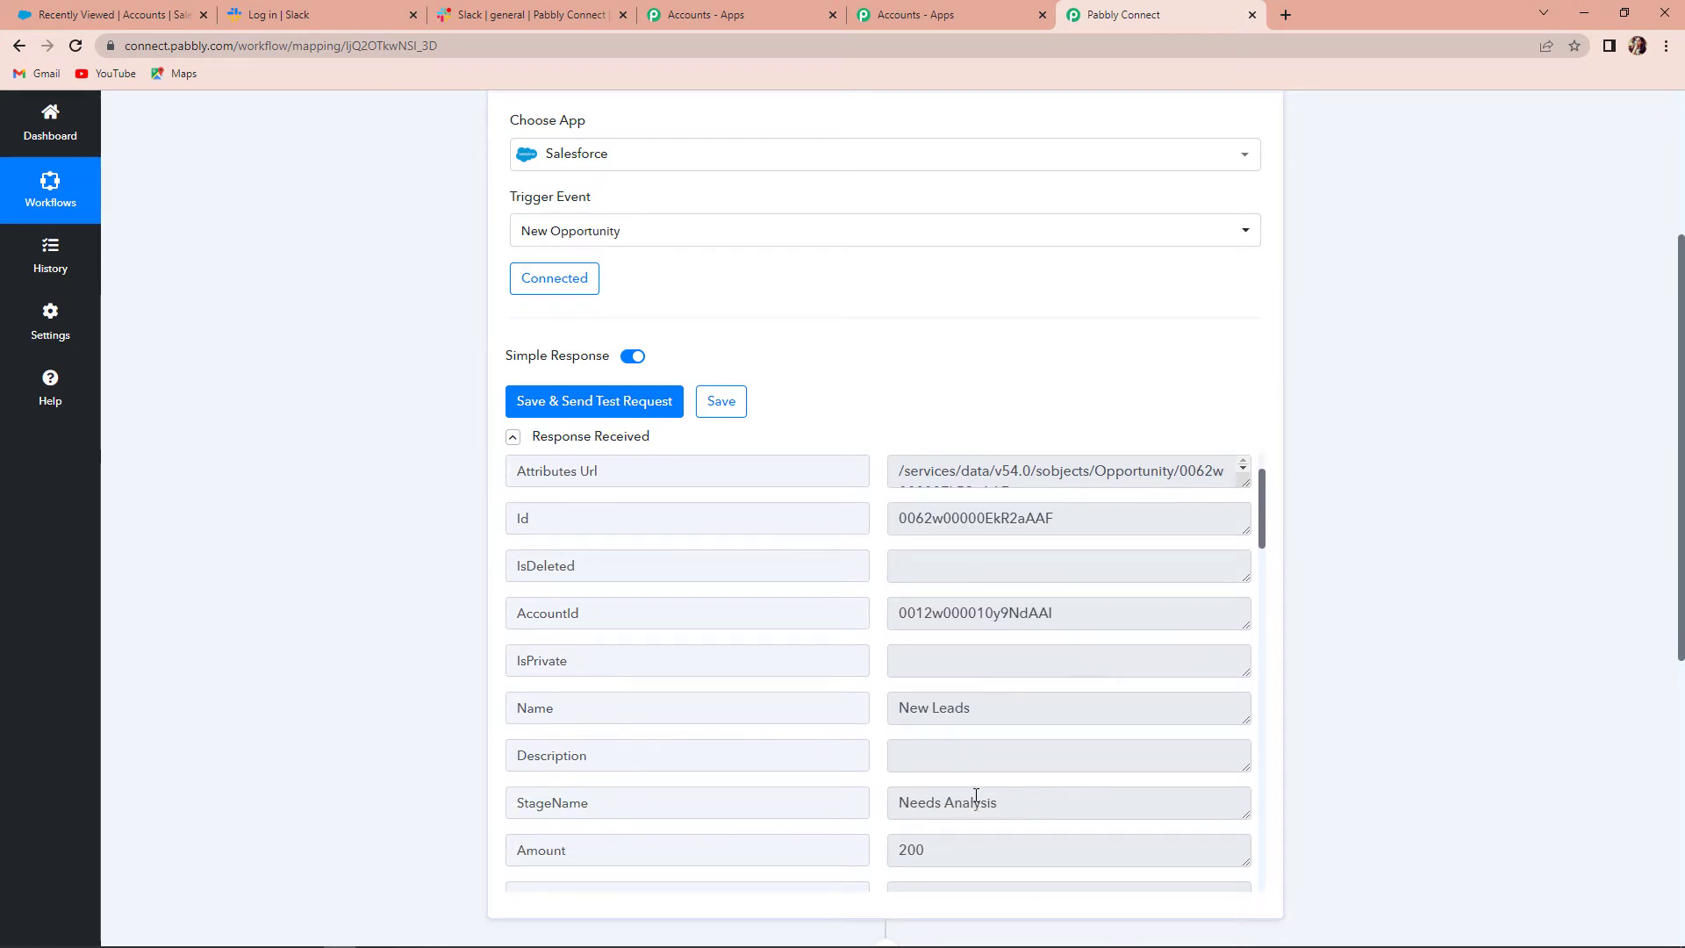
{"action": "scroll", "coordinate": [1018, 777], "scroll_direction": "down", "scroll_amount": 1}
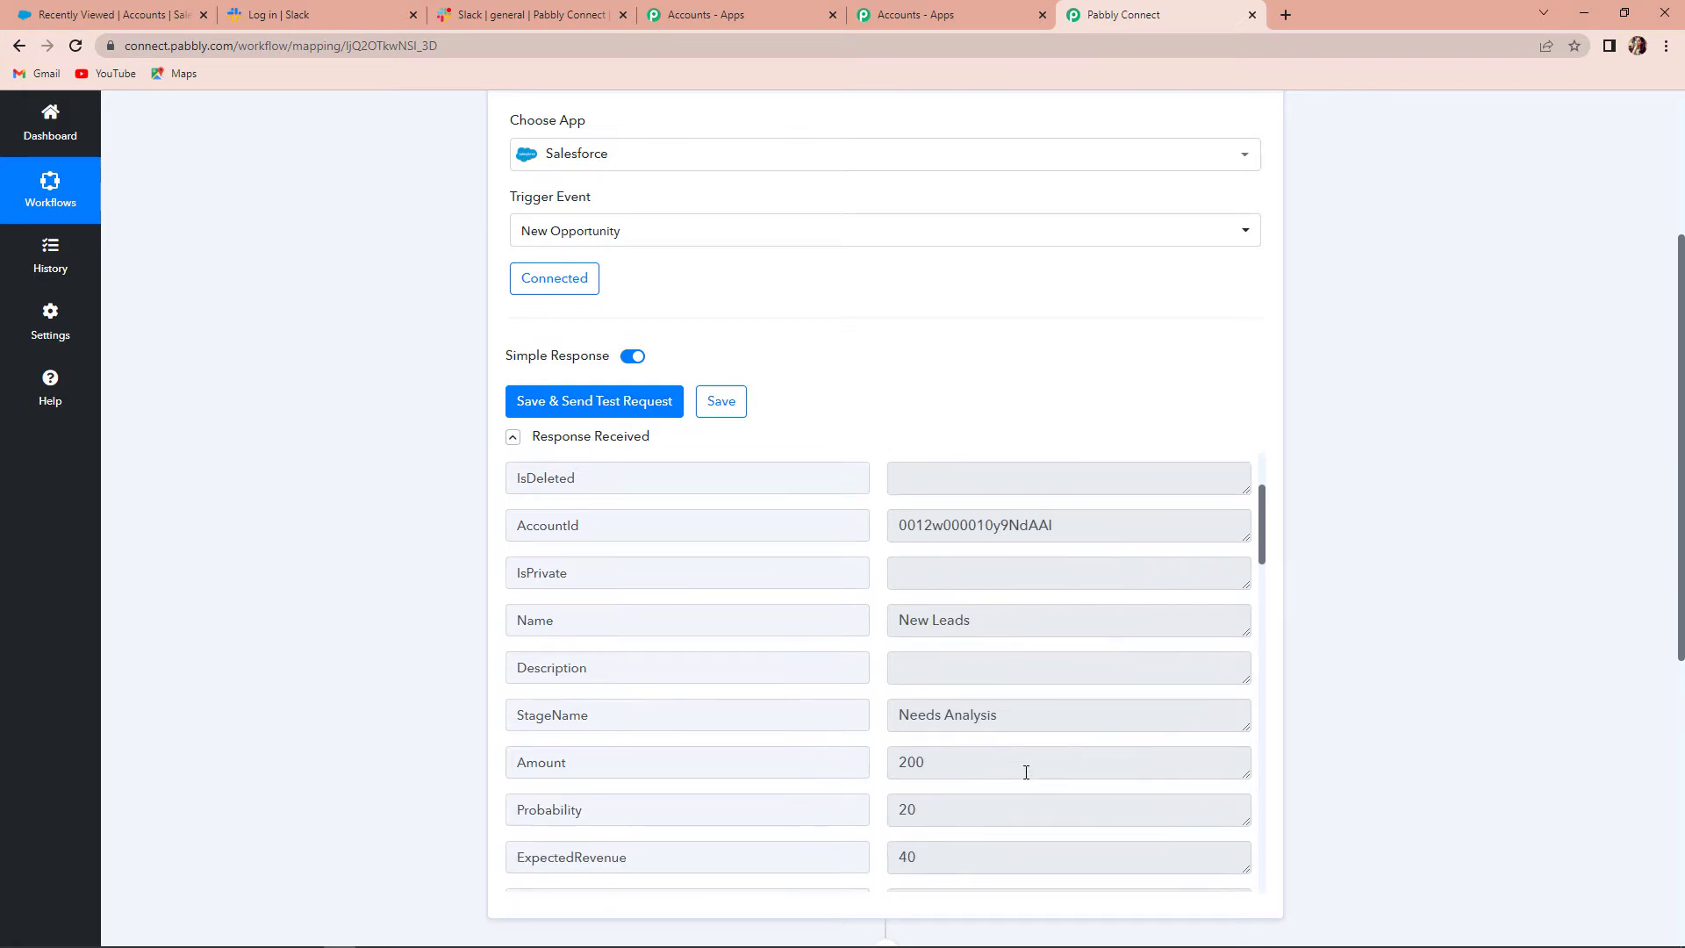
{"action": "scroll", "coordinate": [978, 778], "scroll_direction": "down", "scroll_amount": 5}
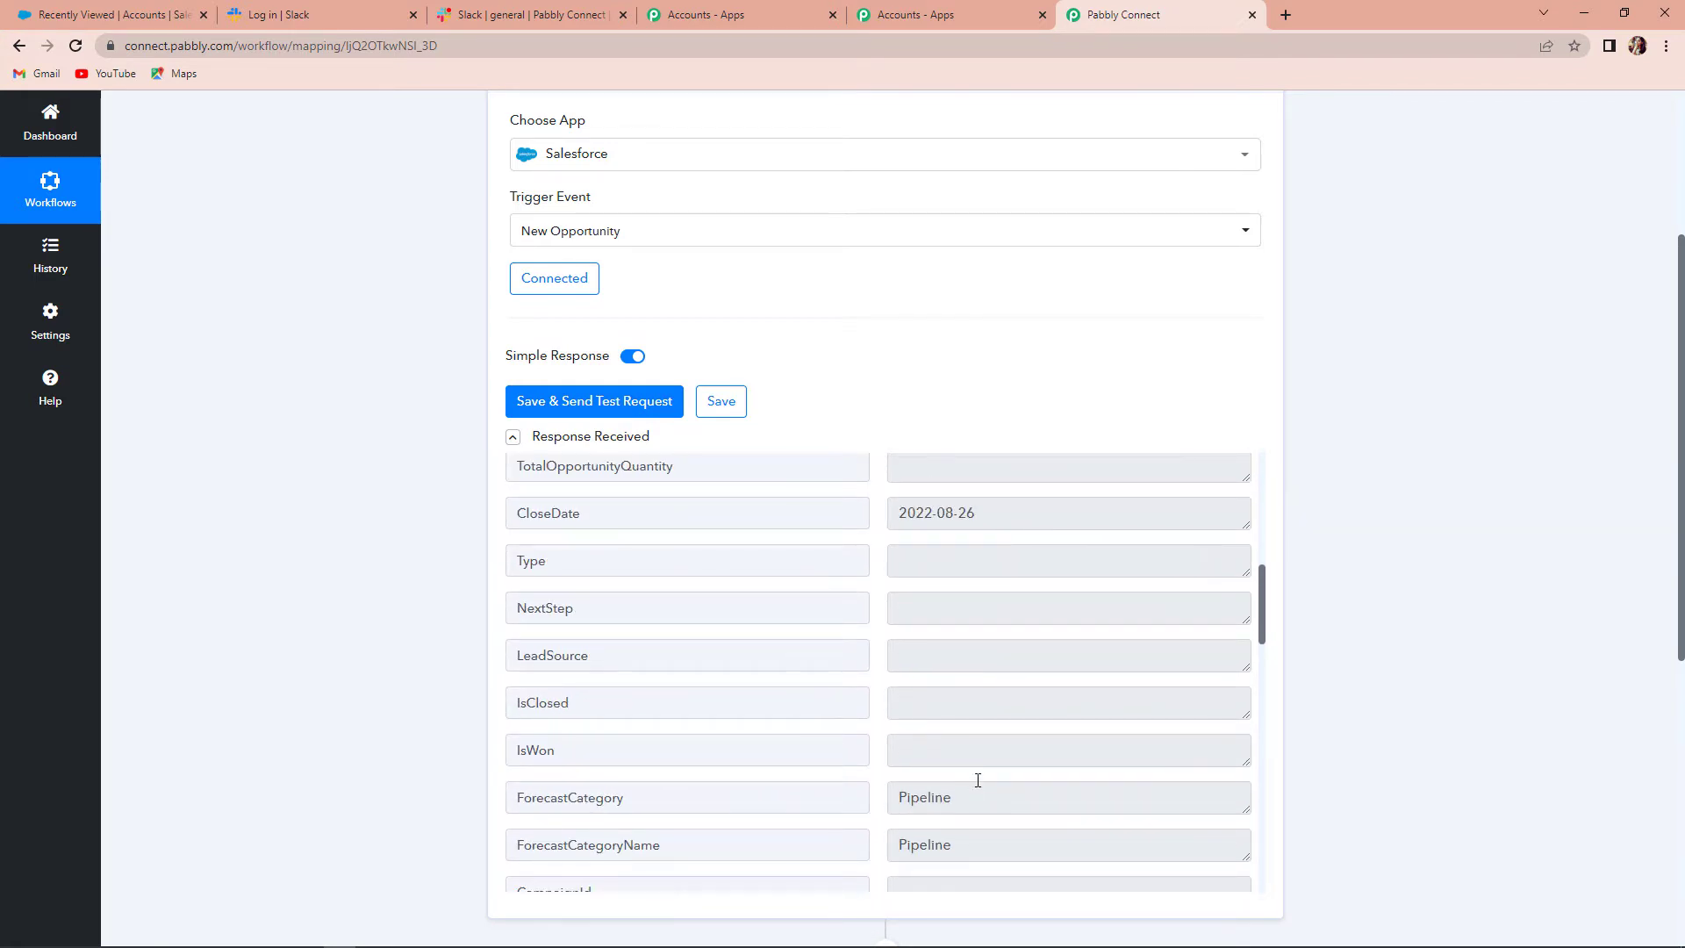
{"action": "scroll", "coordinate": [978, 779], "scroll_direction": "down", "scroll_amount": 8}
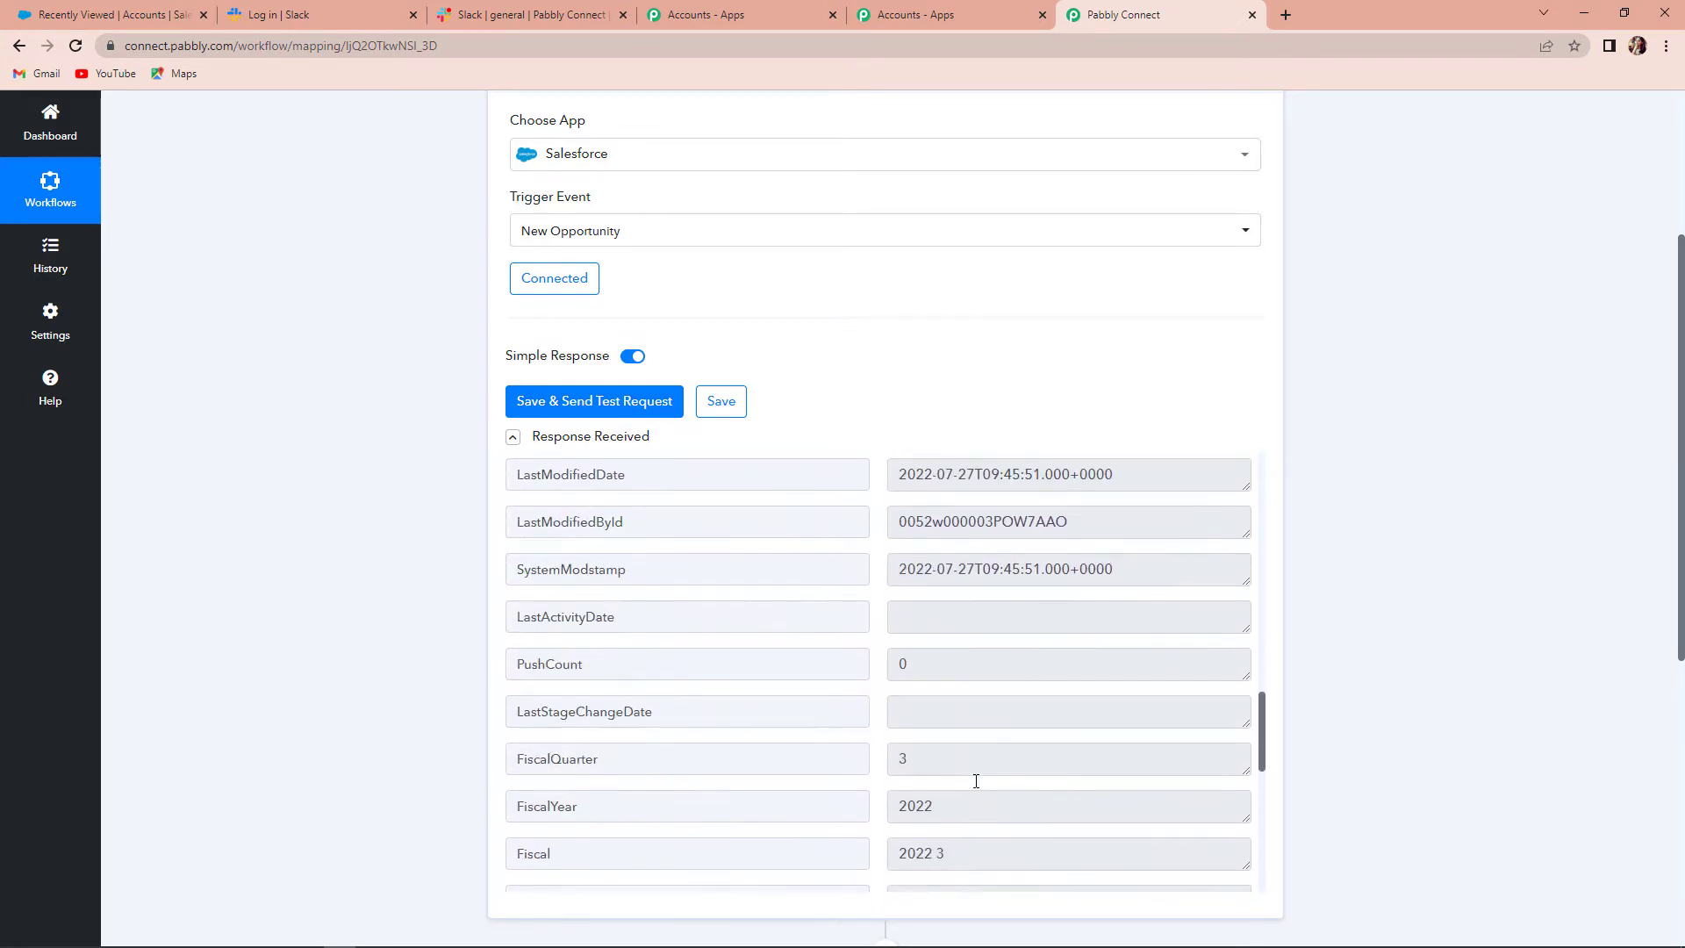
{"action": "scroll", "coordinate": [975, 781], "scroll_direction": "down", "scroll_amount": 4}
{"action": "scroll", "coordinate": [974, 781], "scroll_direction": "down", "scroll_amount": 4}
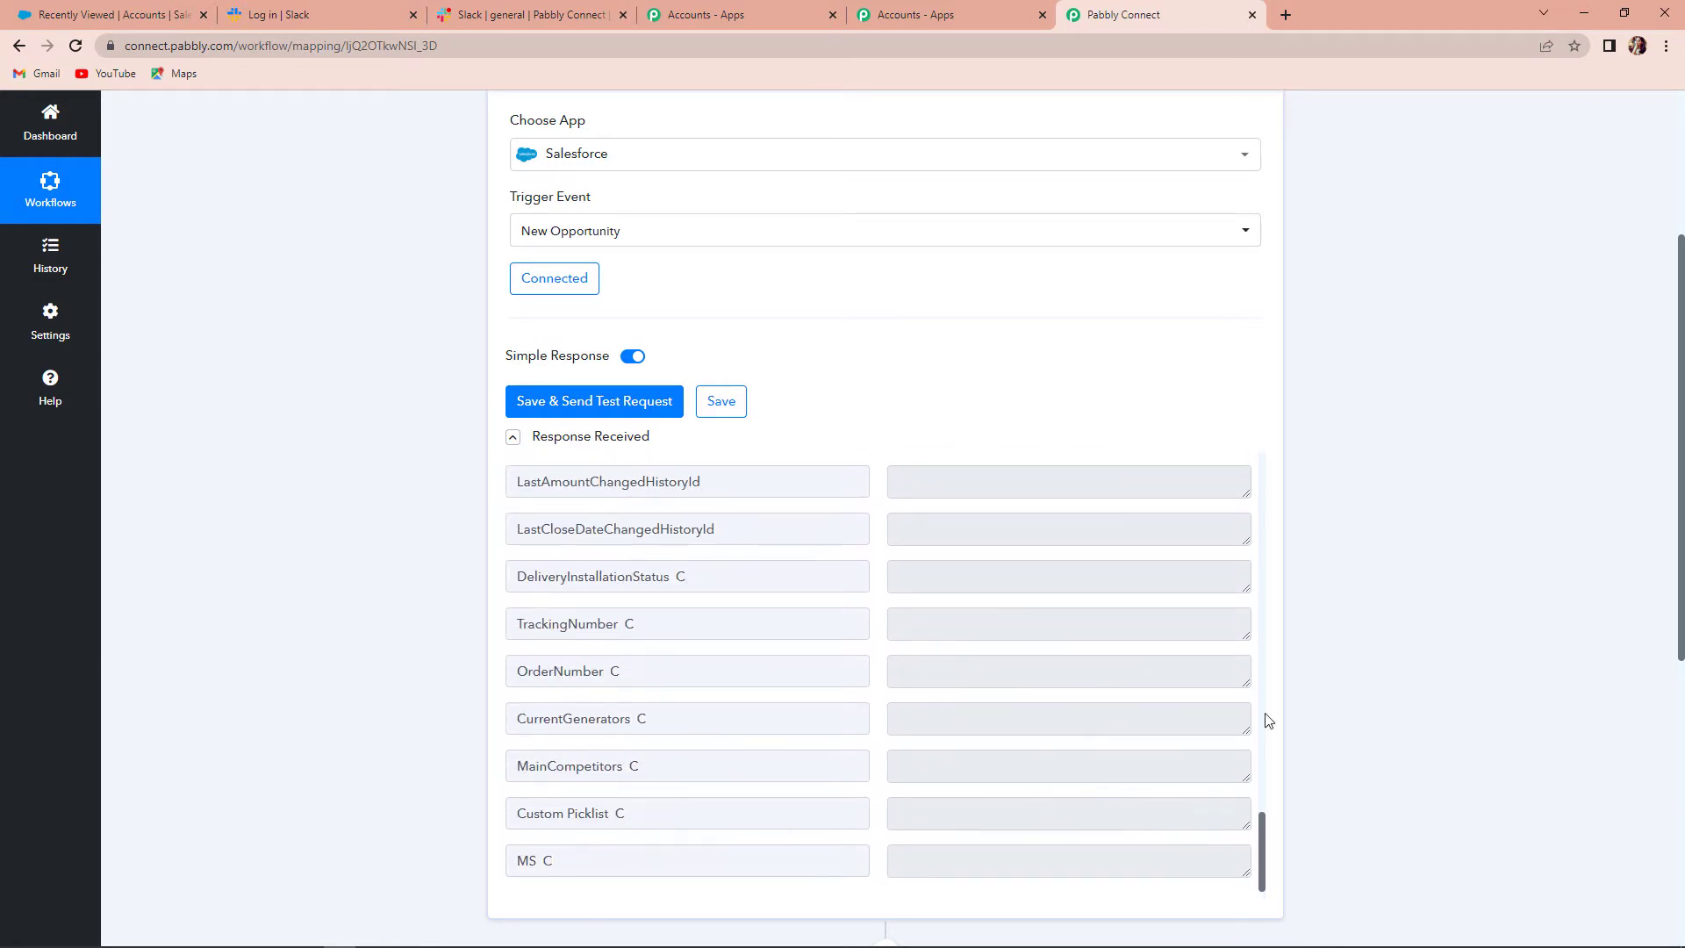
Step: Set the workflow's second step to the Slack app with Send Channel Message as its action event
{"action": "scroll", "coordinate": [1504, 689], "scroll_direction": "down", "scroll_amount": 2}
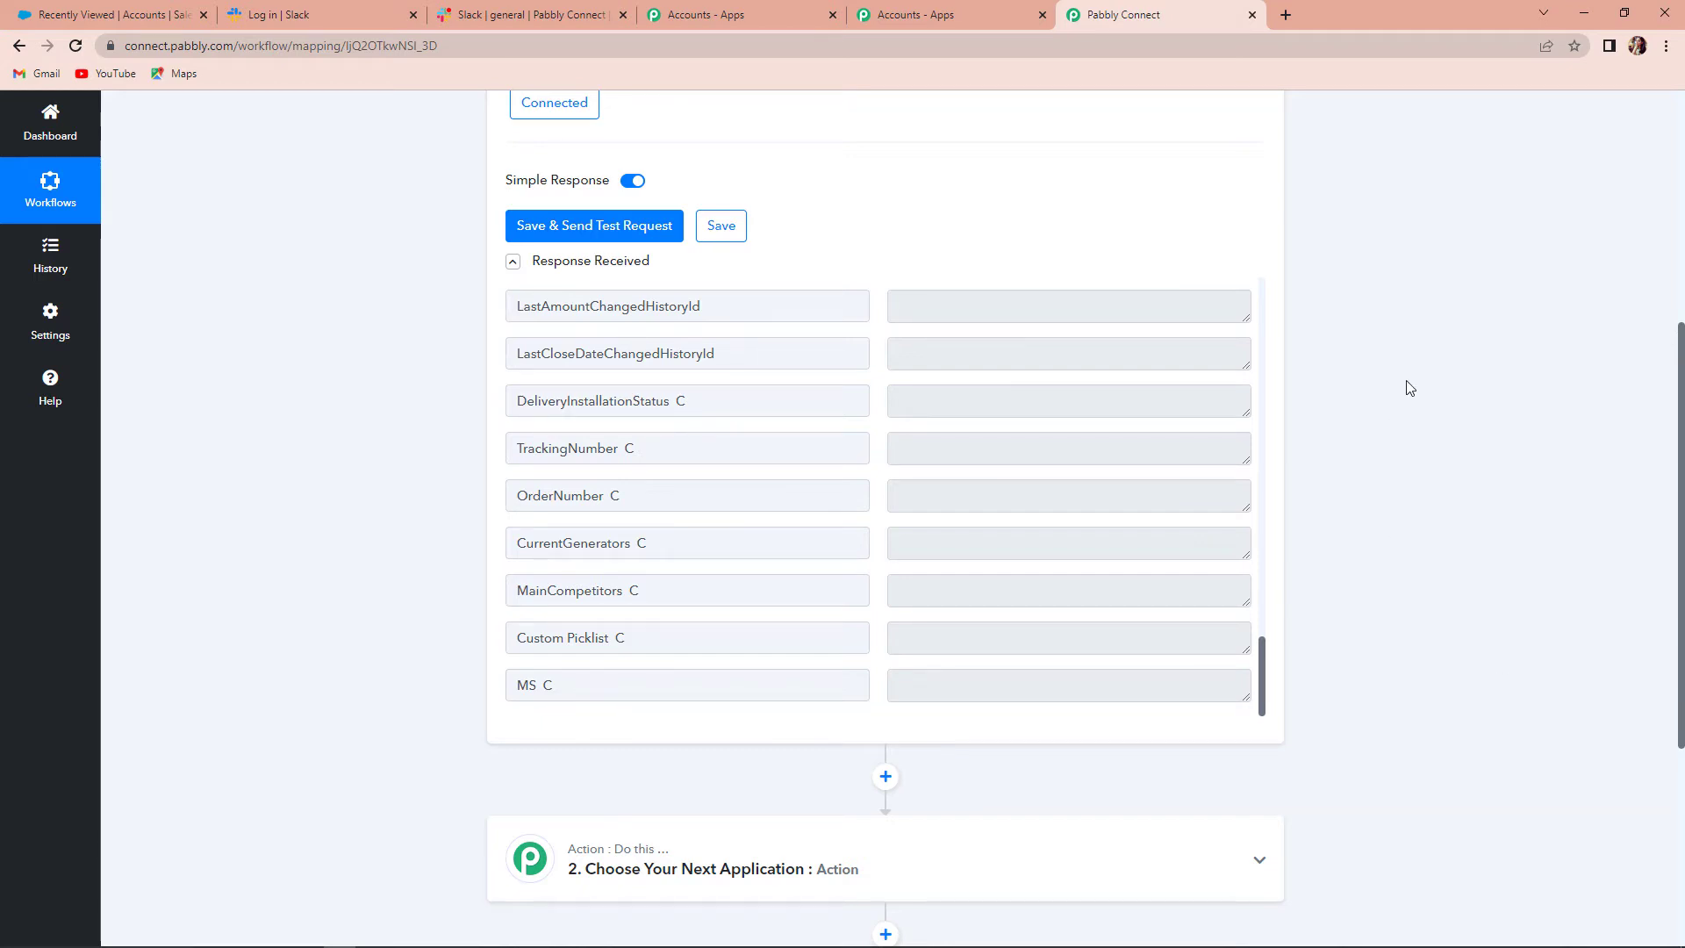
{"action": "scroll", "coordinate": [1406, 384], "scroll_direction": "down", "scroll_amount": 5}
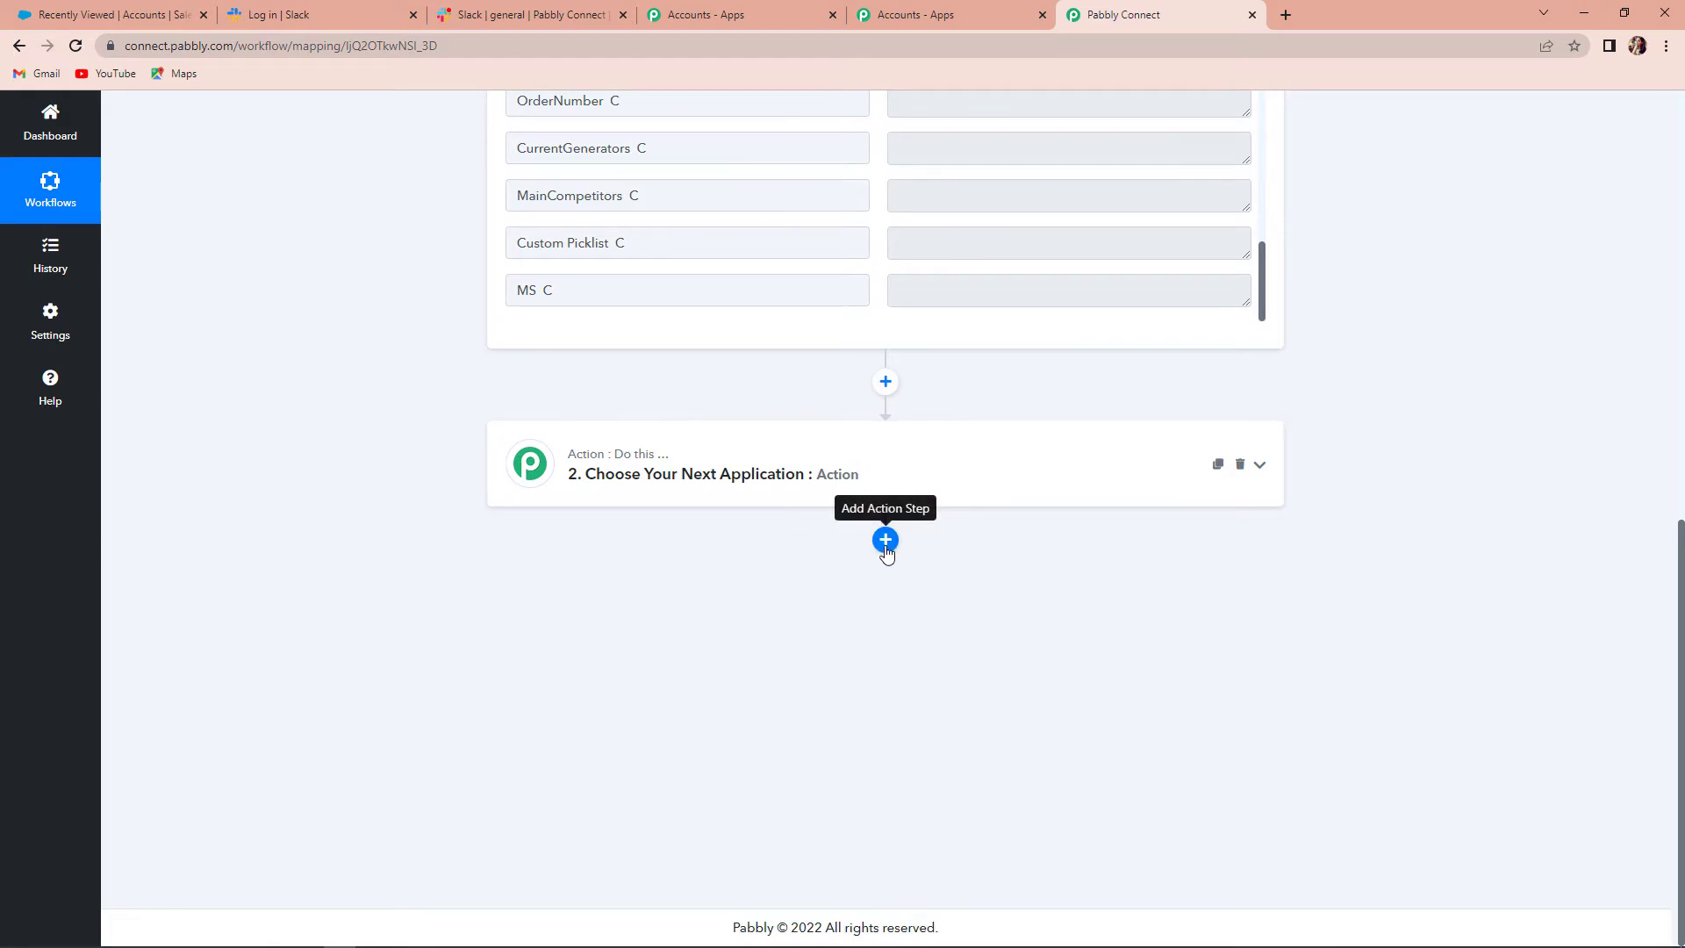
{"action": "left_click", "coordinate": [727, 475]}
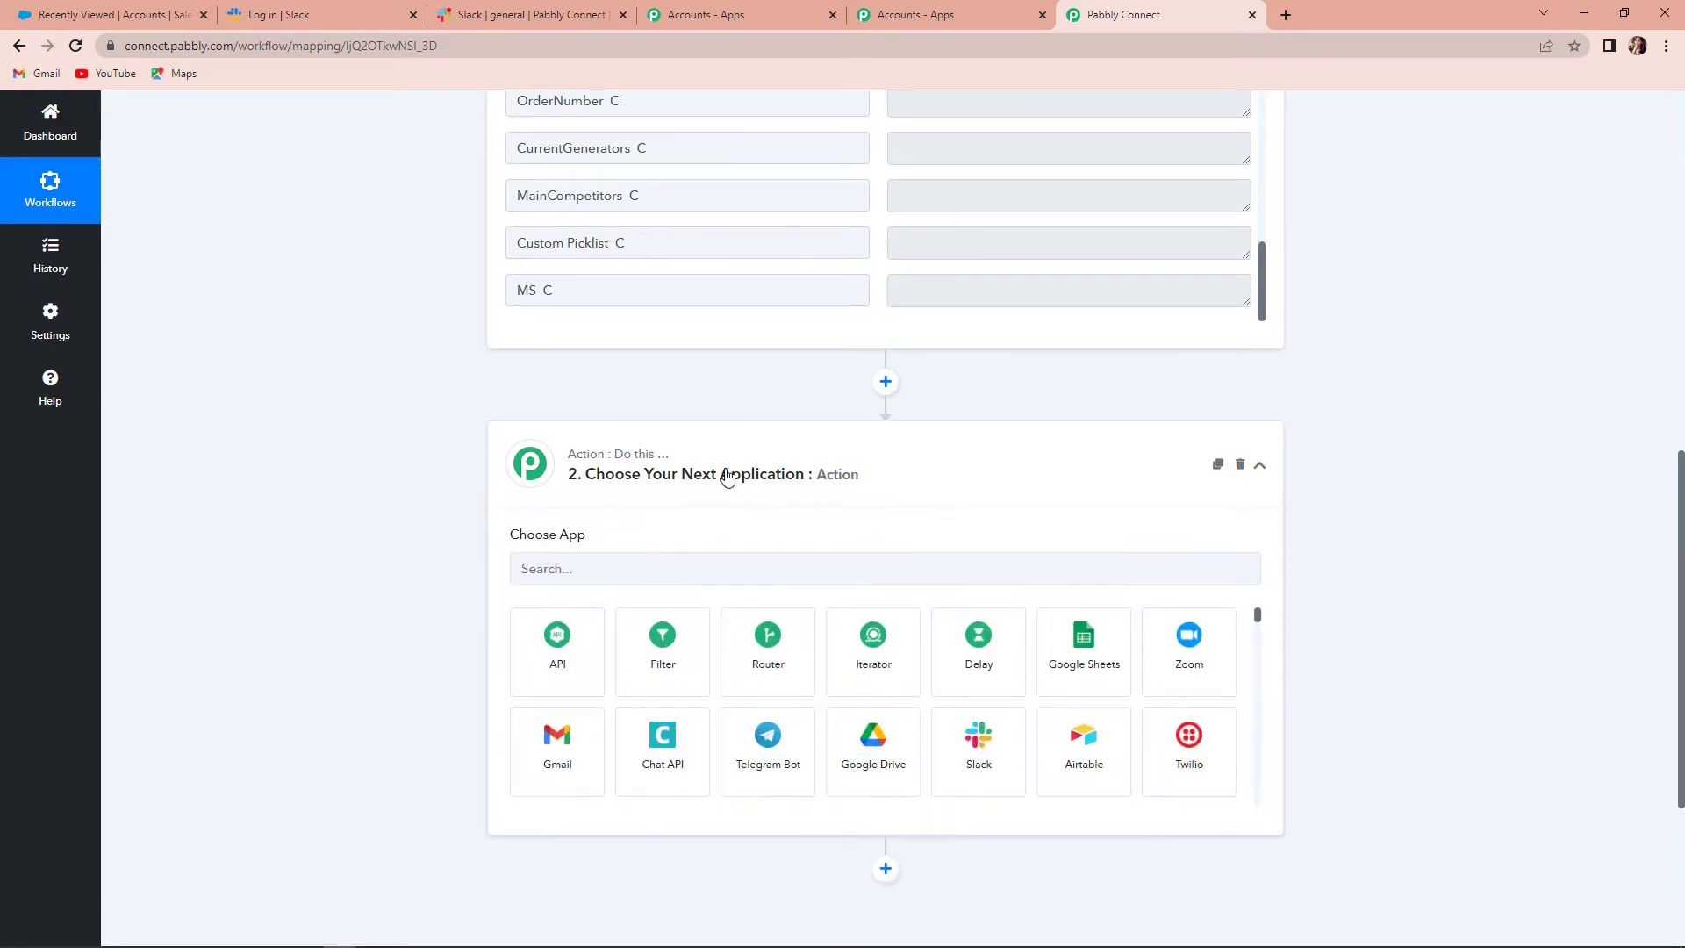
{"action": "left_click", "coordinate": [699, 566]}
{"action": "type", "text": "slack"}
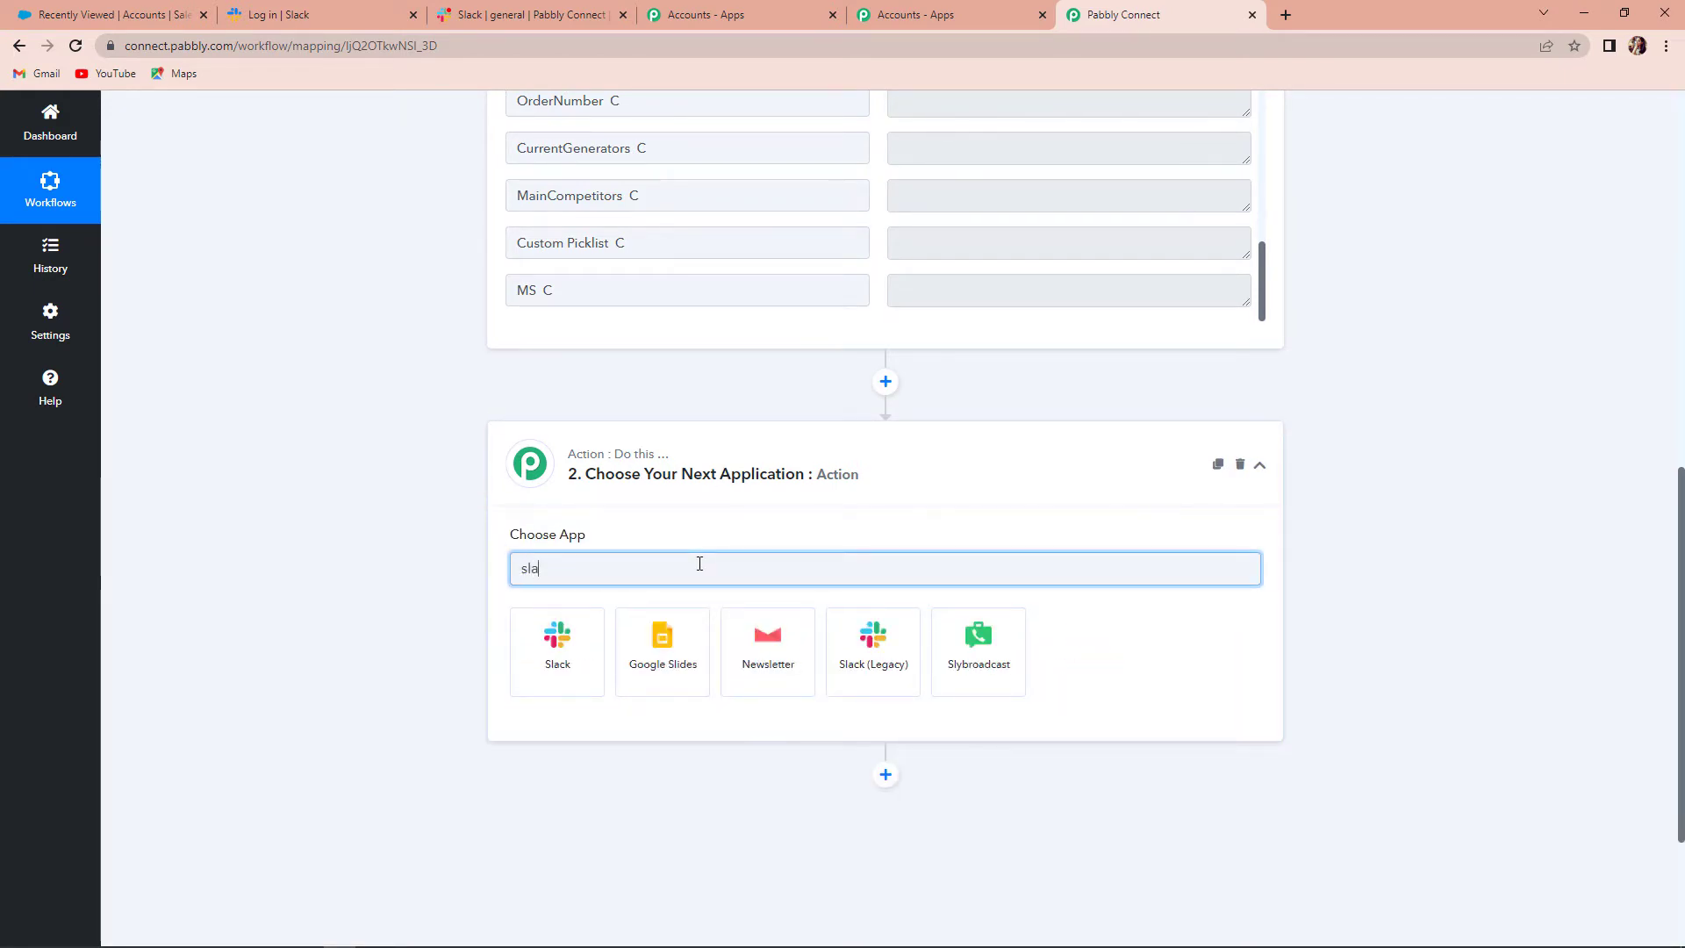
{"action": "left_click", "coordinate": [567, 682]}
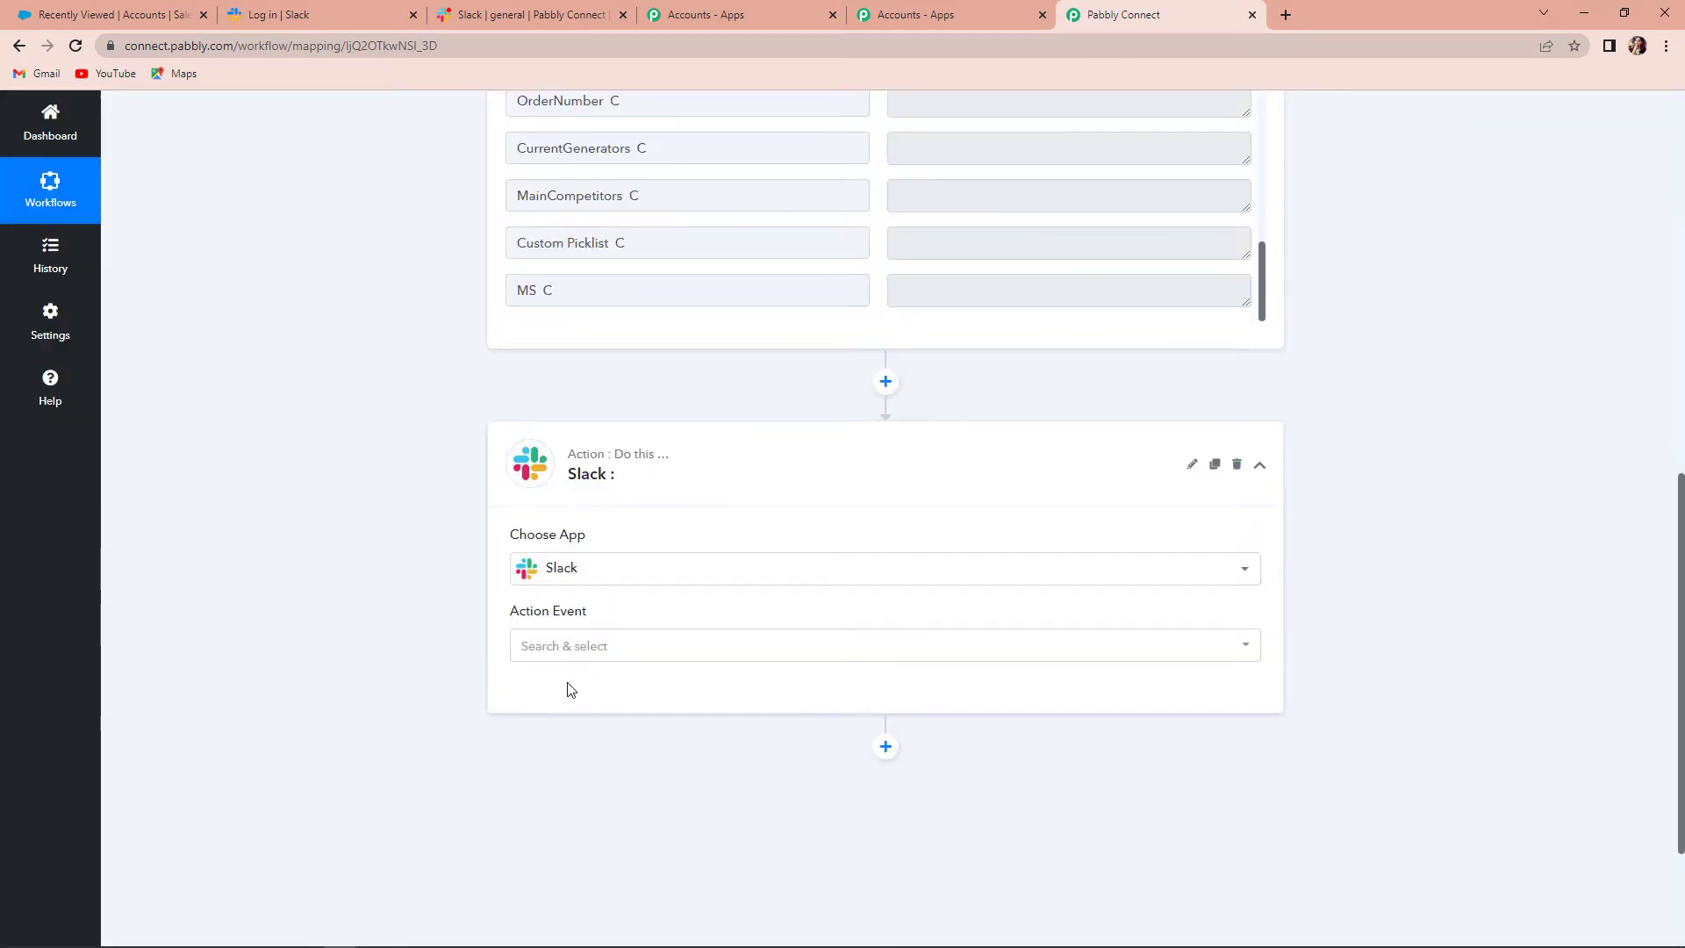
{"action": "left_click", "coordinate": [565, 654]}
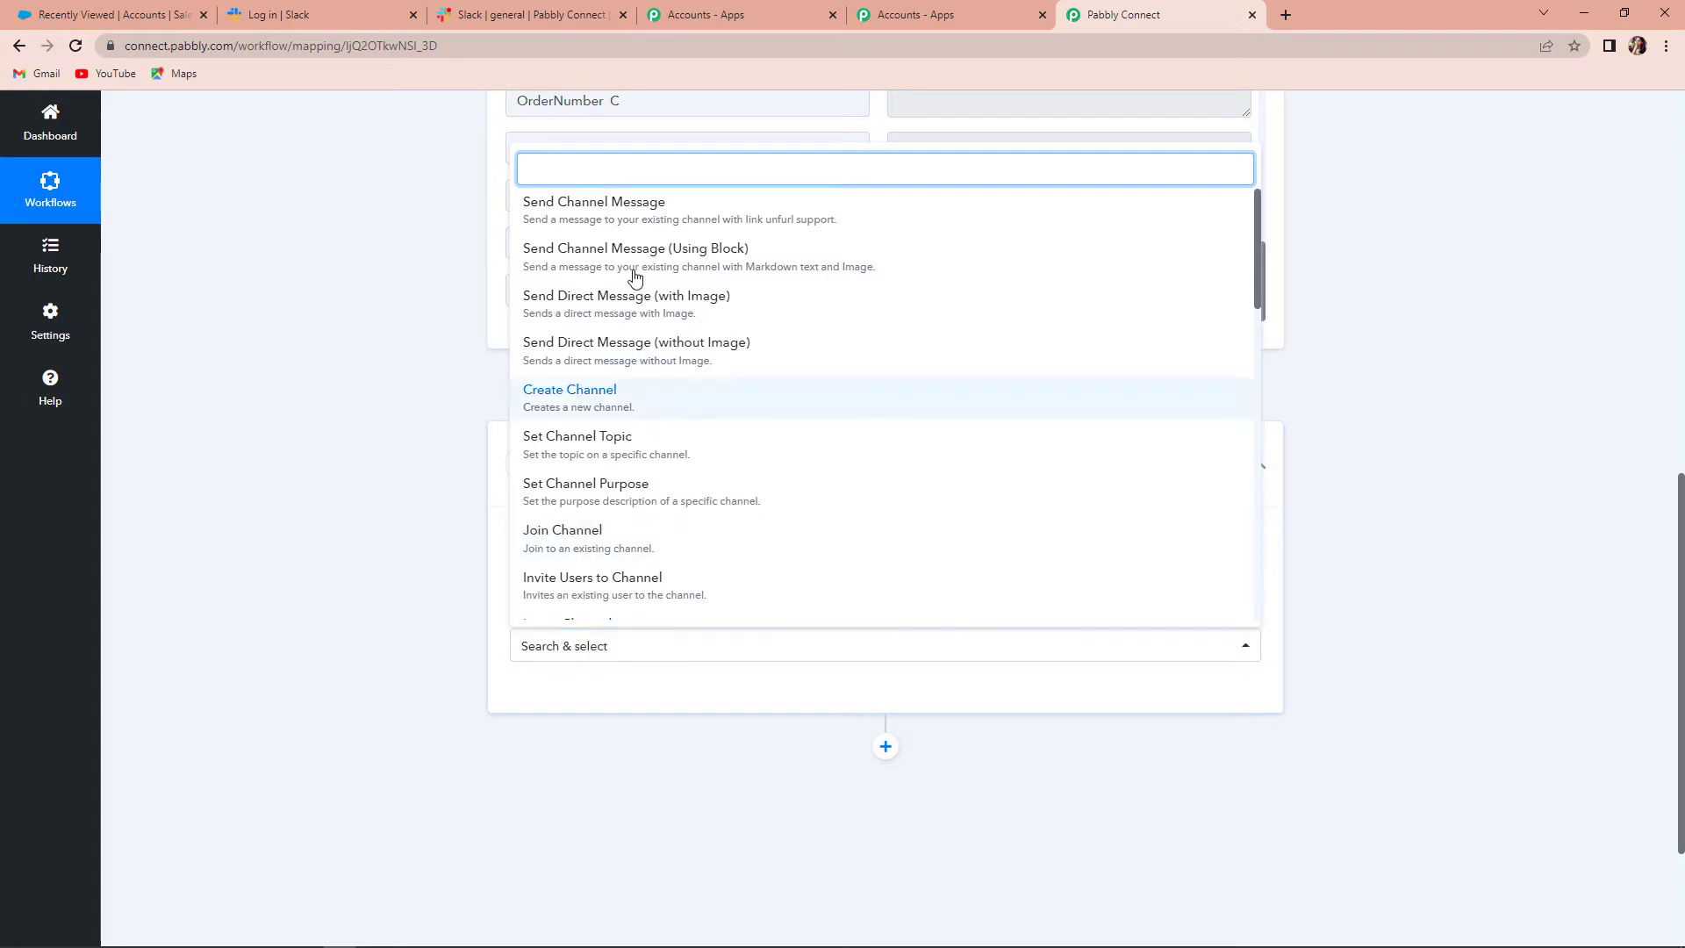
{"action": "left_click", "coordinate": [628, 208]}
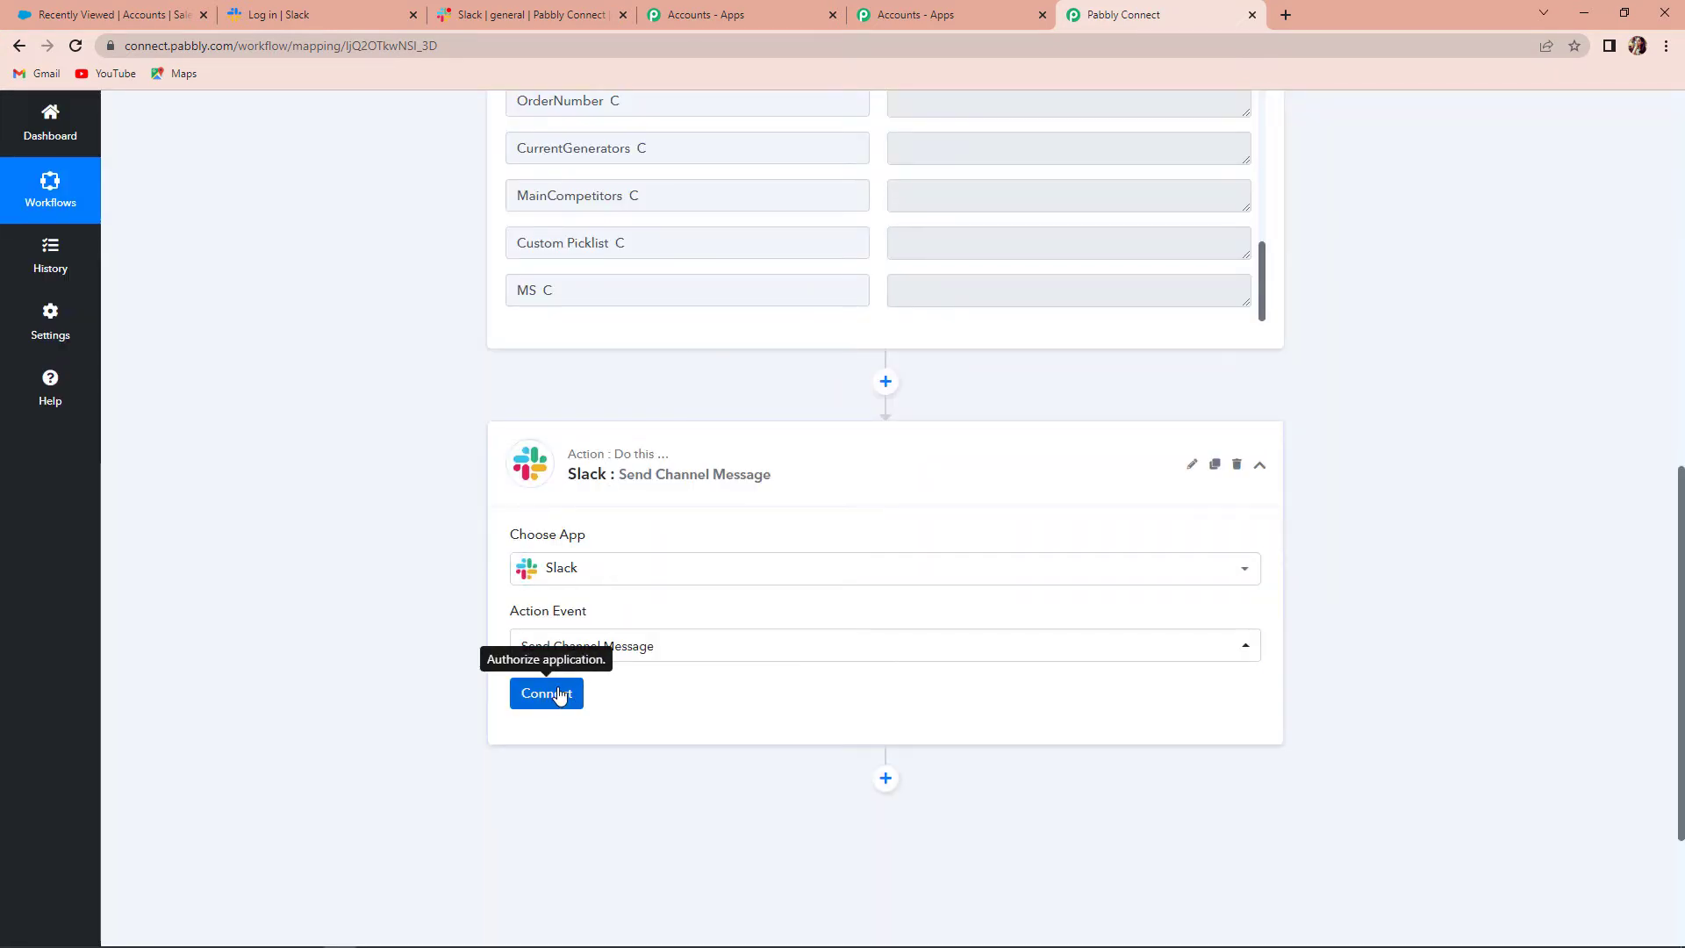
{"action": "scroll", "coordinate": [559, 696], "scroll_direction": "down", "scroll_amount": 2}
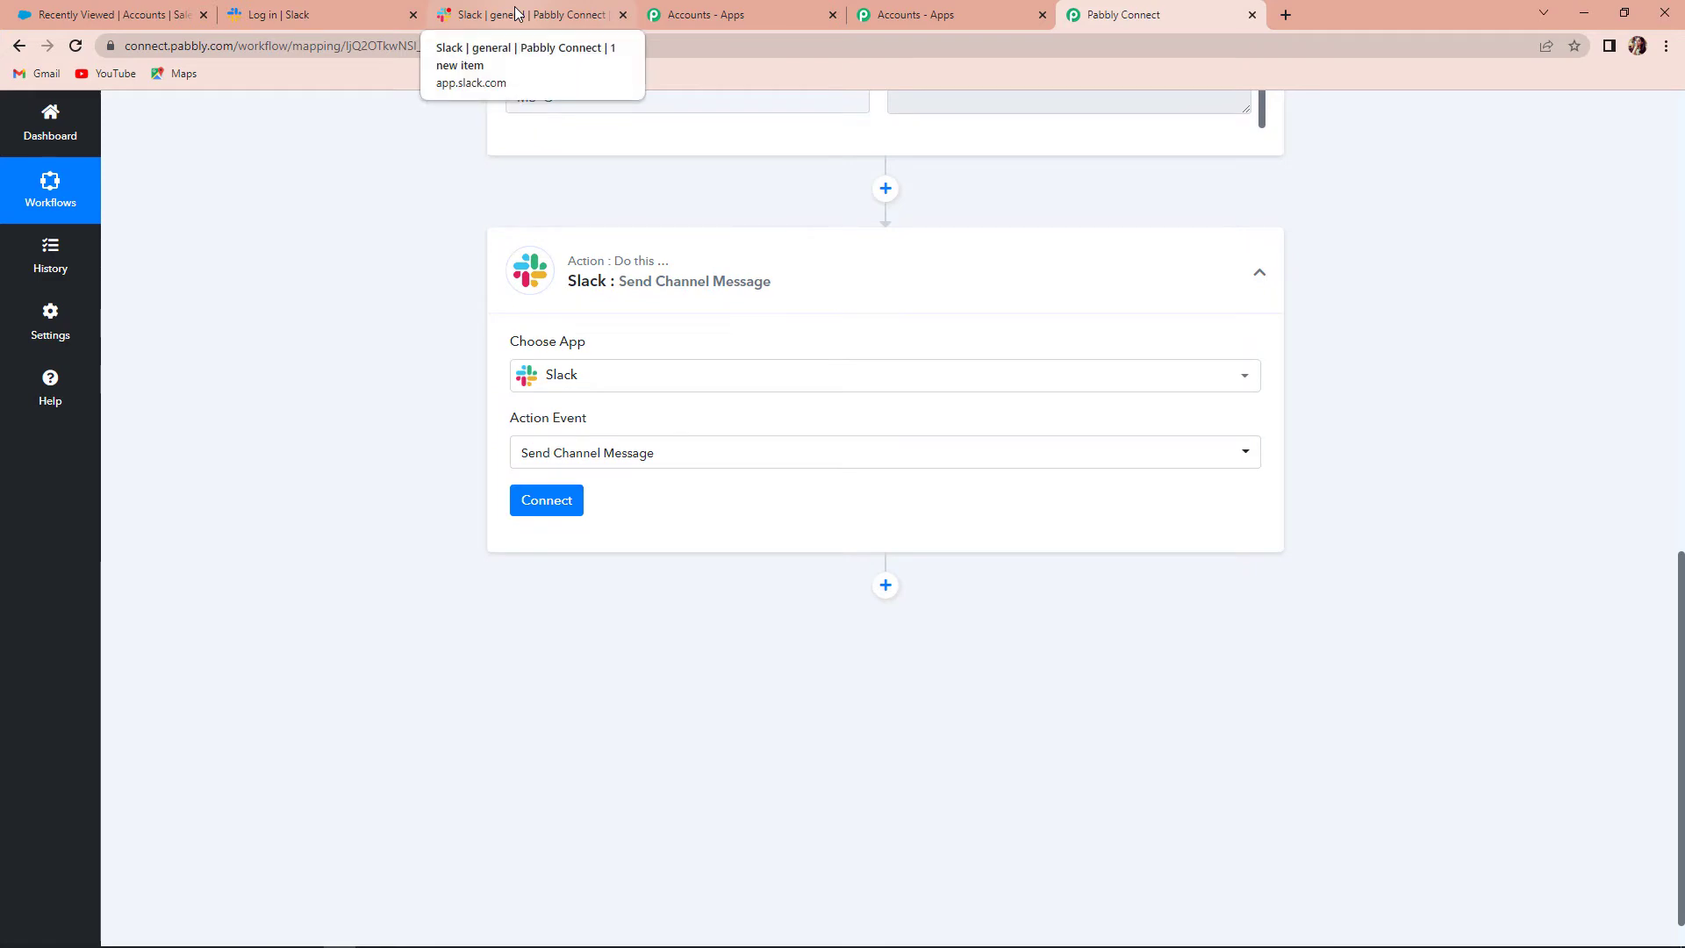
Step: Switch to Slack and create a channel named "new-leads-salesforce" with the description "New business opportunities"
{"action": "left_click", "coordinate": [516, 13]}
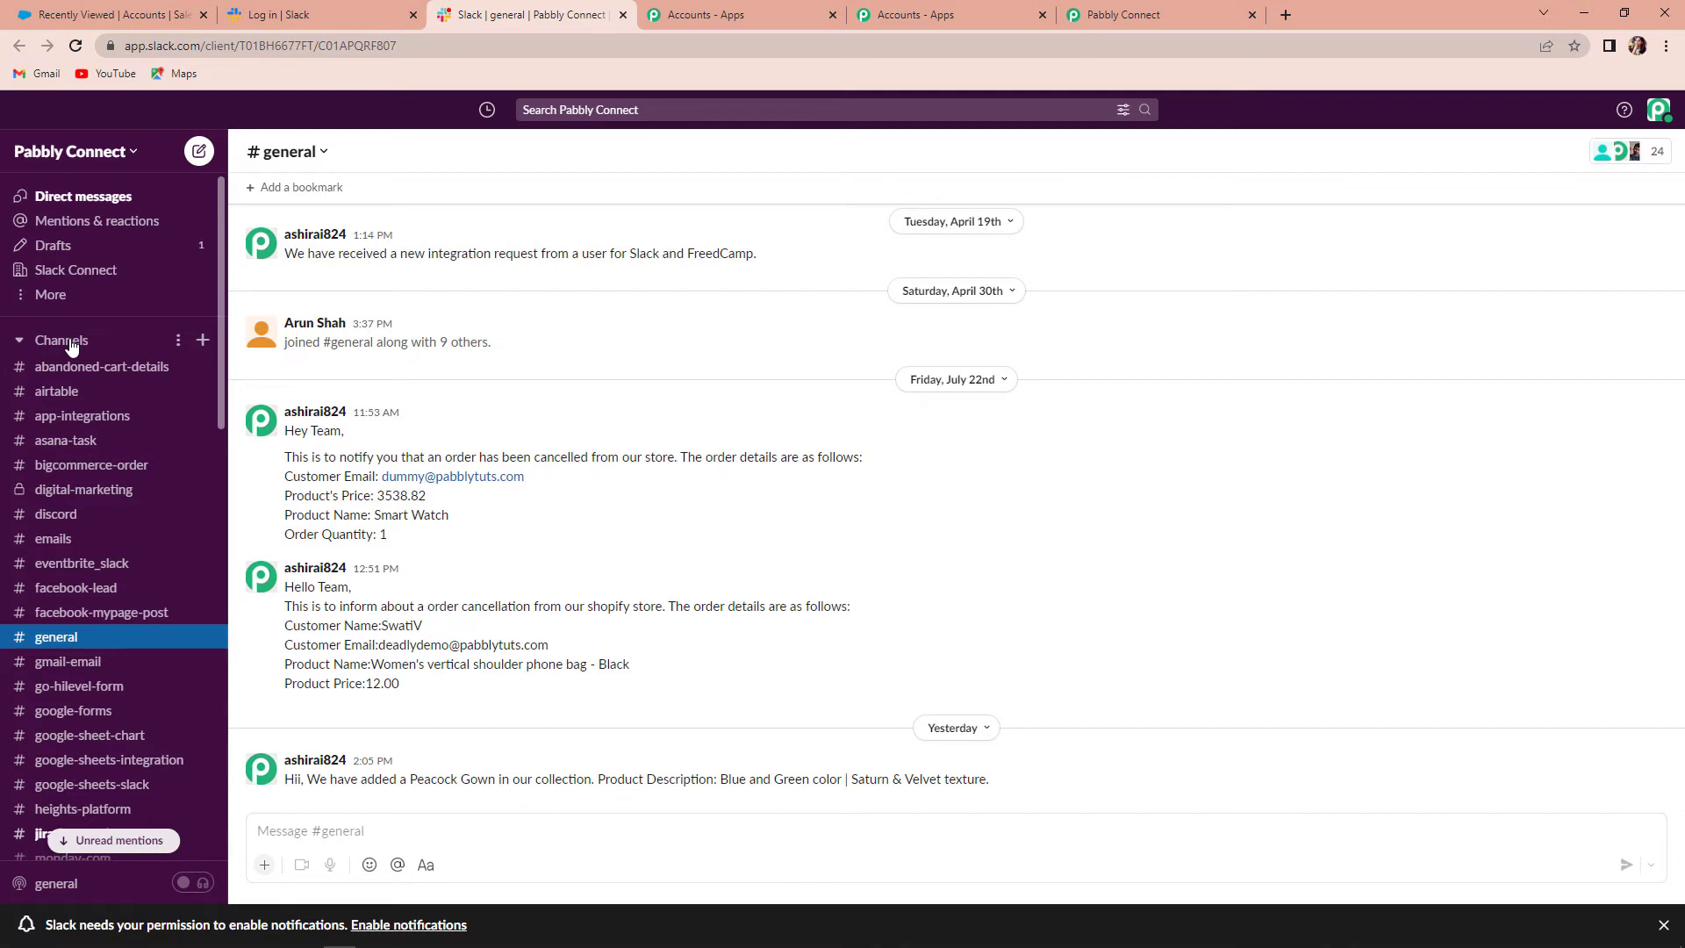
{"action": "left_click", "coordinate": [203, 342]}
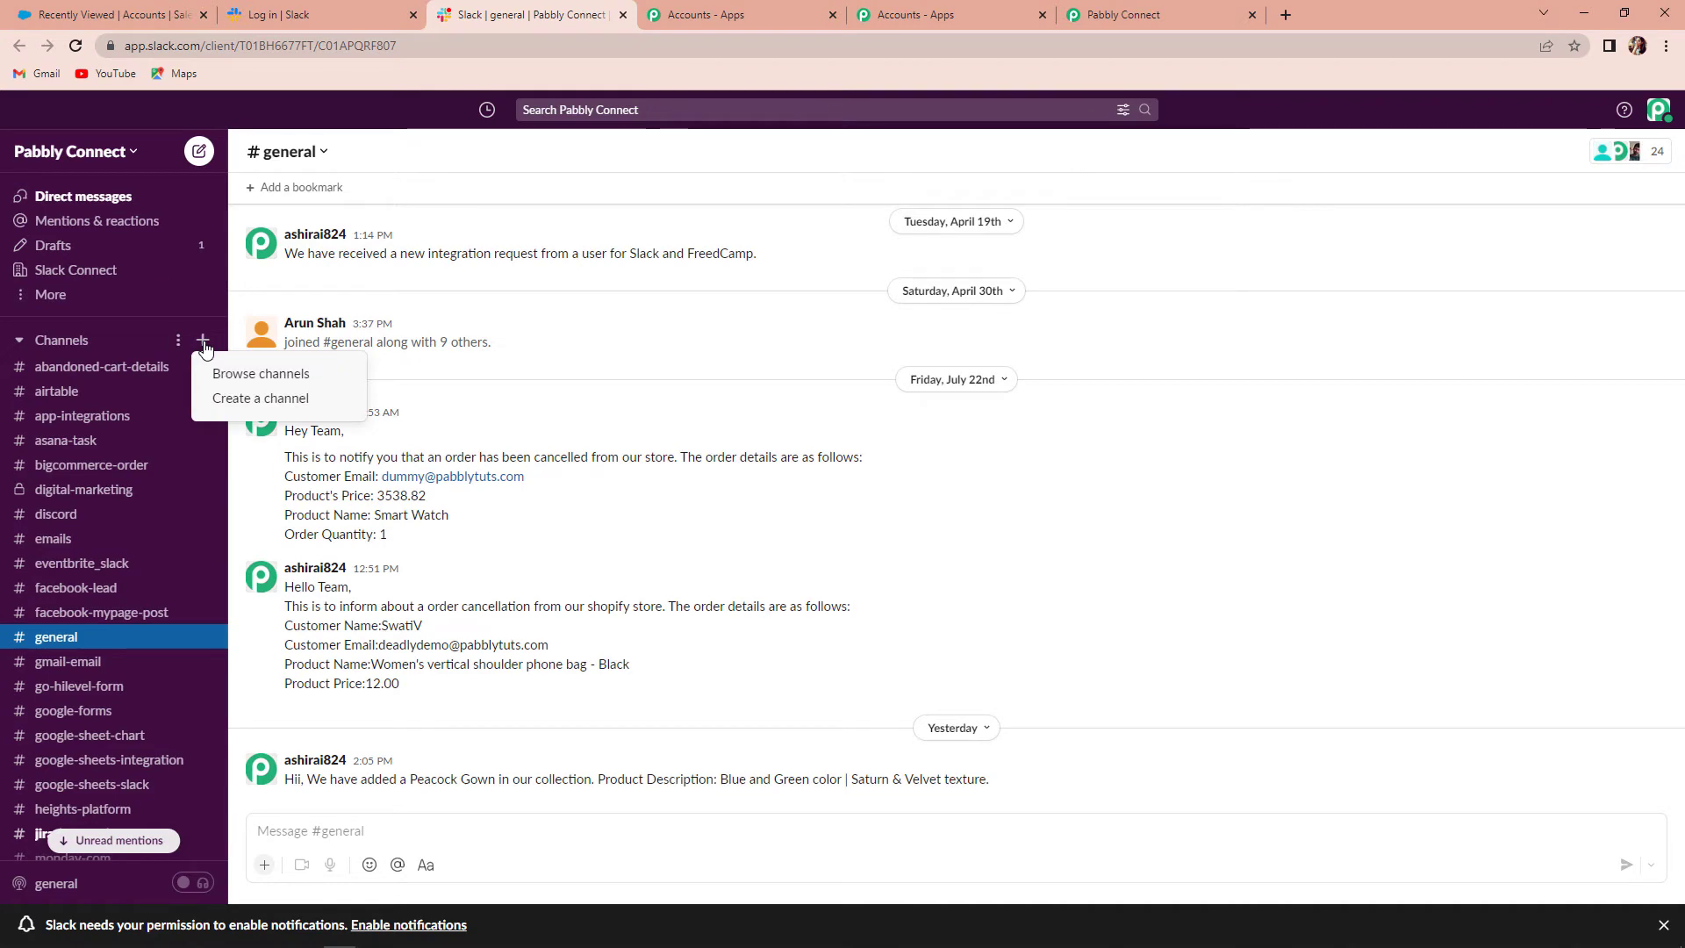
{"action": "left_click", "coordinate": [225, 400]}
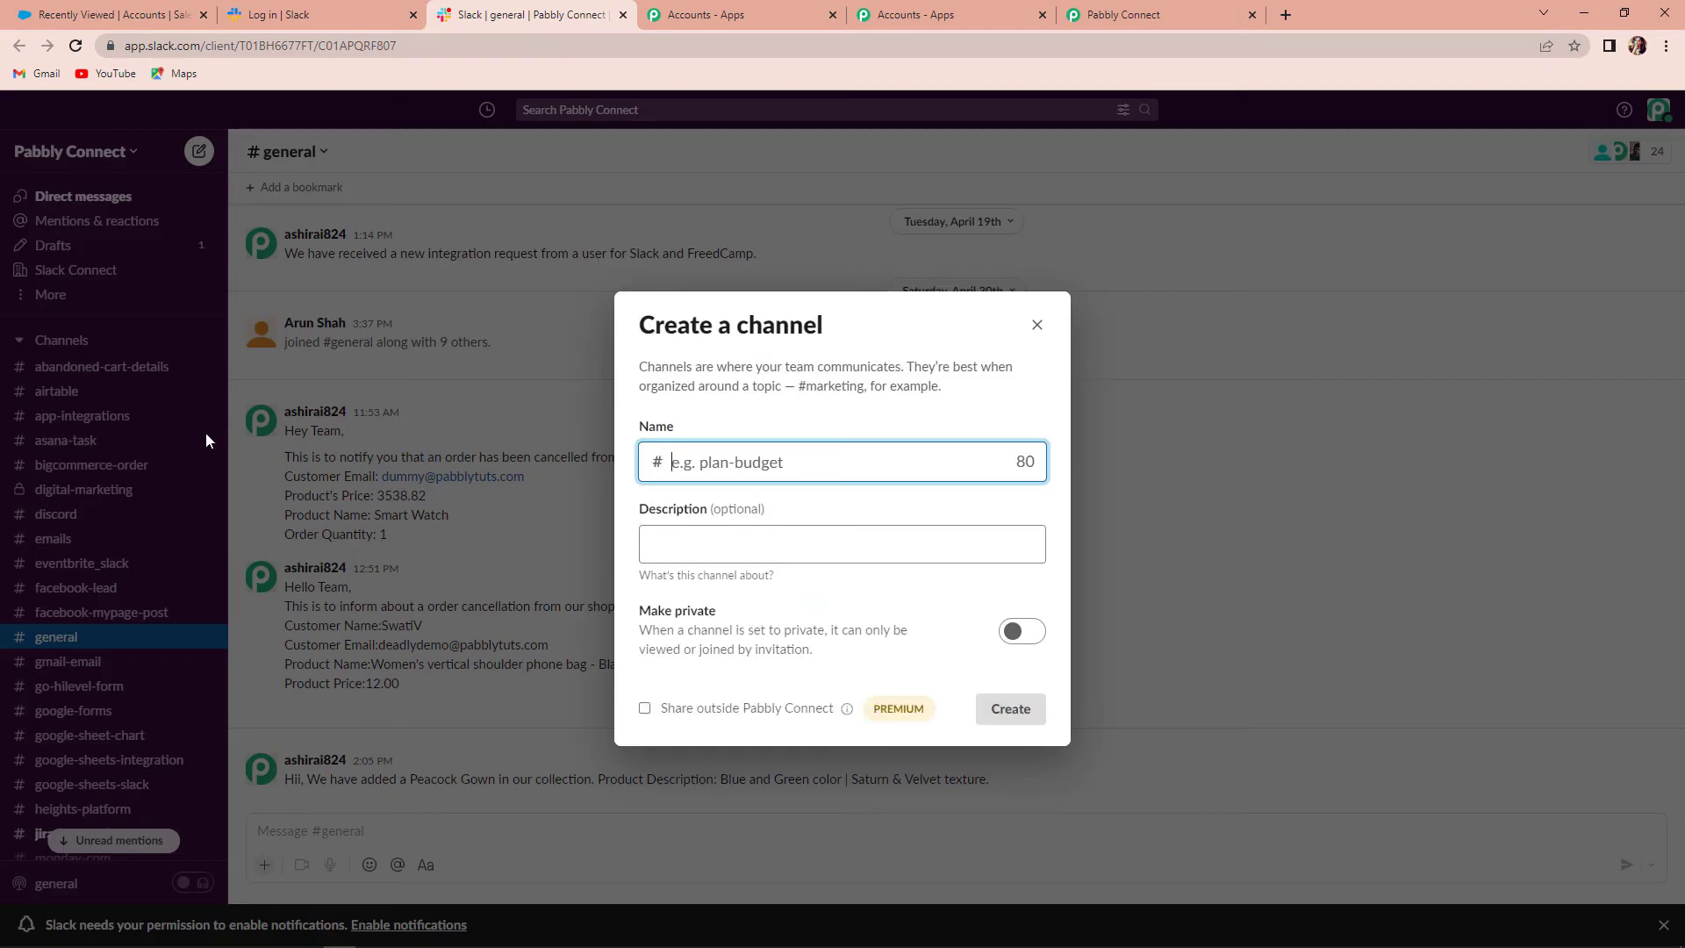
{"action": "left_click", "coordinate": [643, 481]}
{"action": "type", "text": "new"}
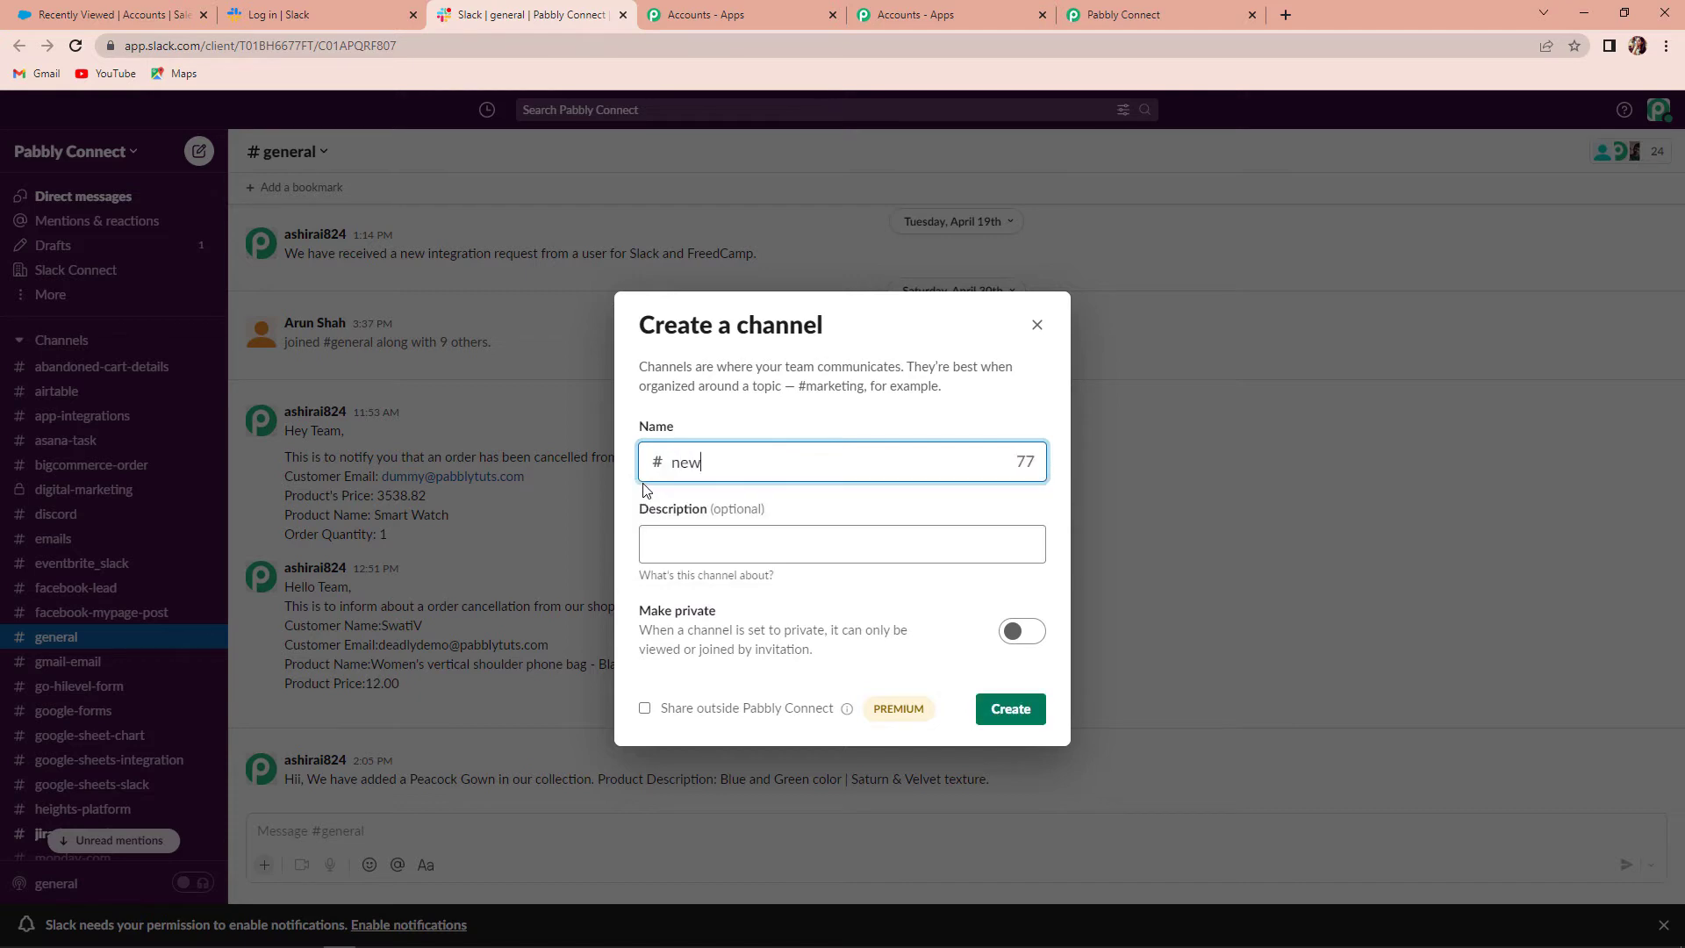
{"action": "type", "text": "-leads-"}
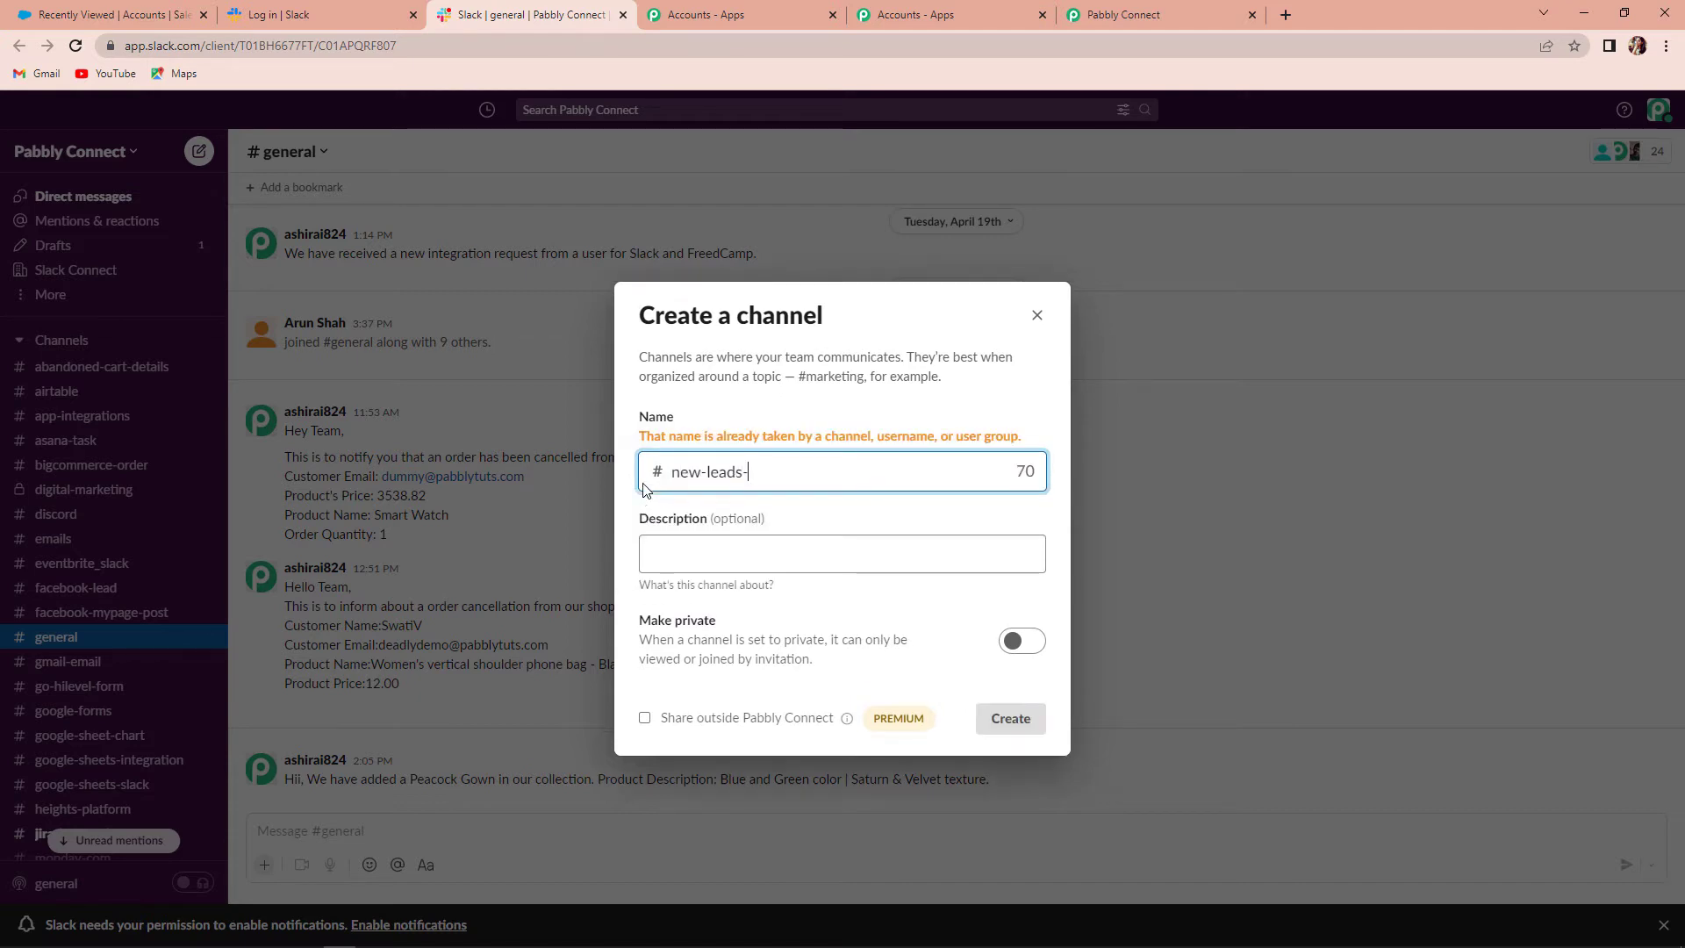
{"action": "type", "text": "salesforce"}
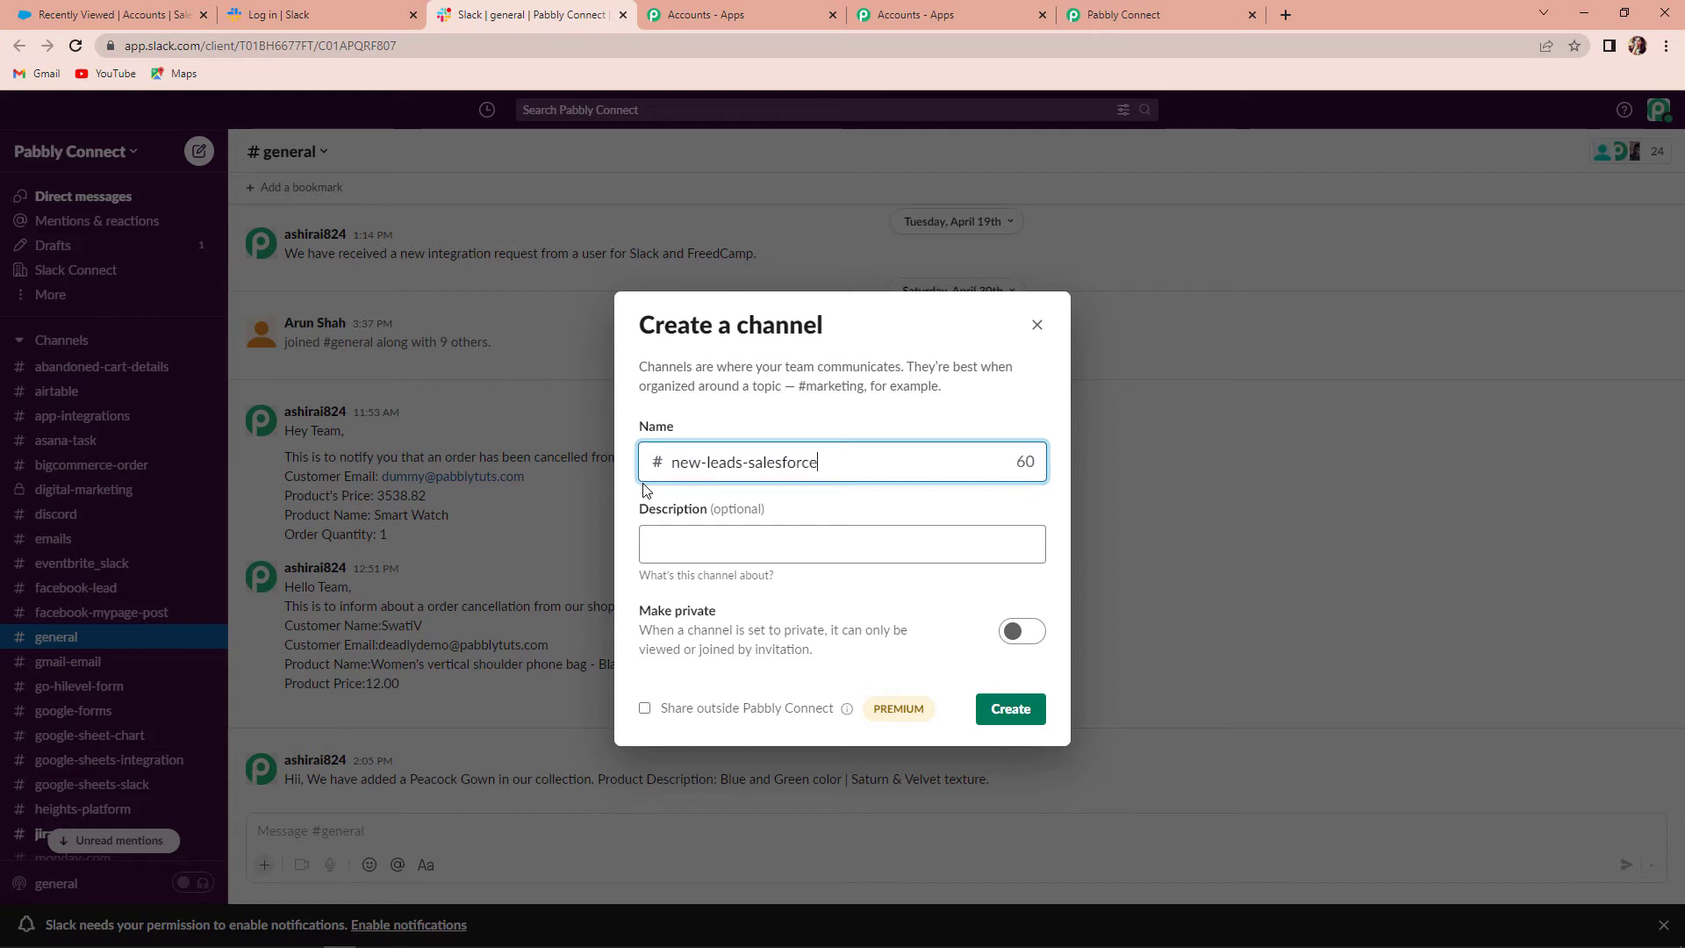
{"action": "left_click", "coordinate": [676, 541]}
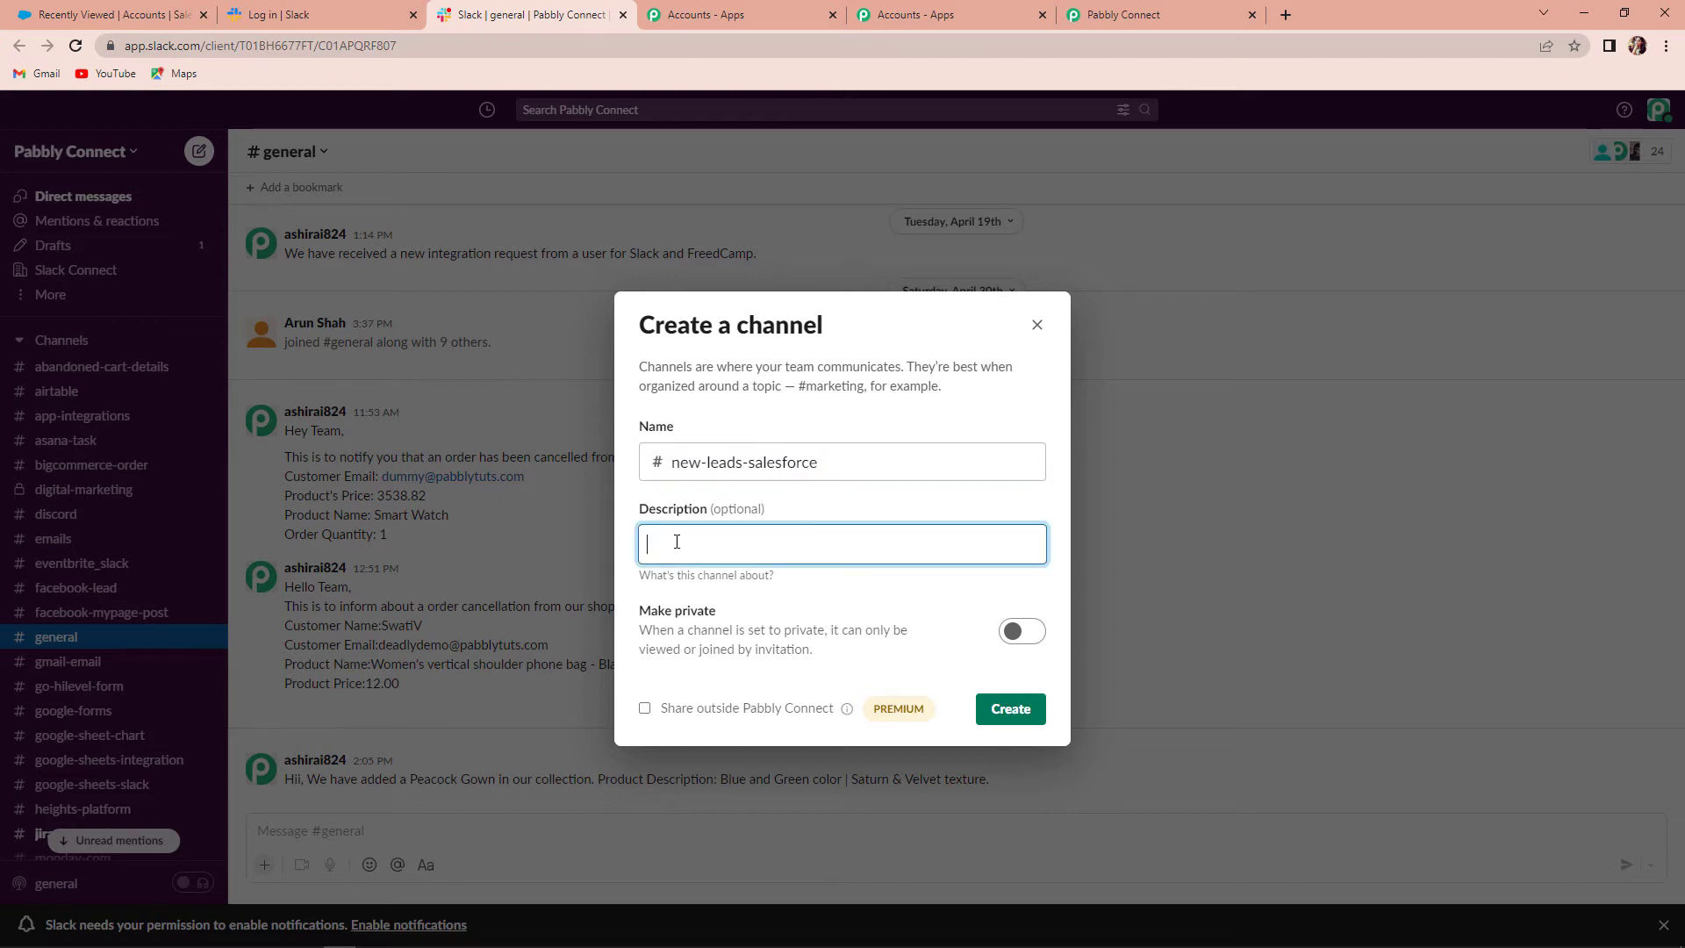
{"action": "type", "text": "New b"}
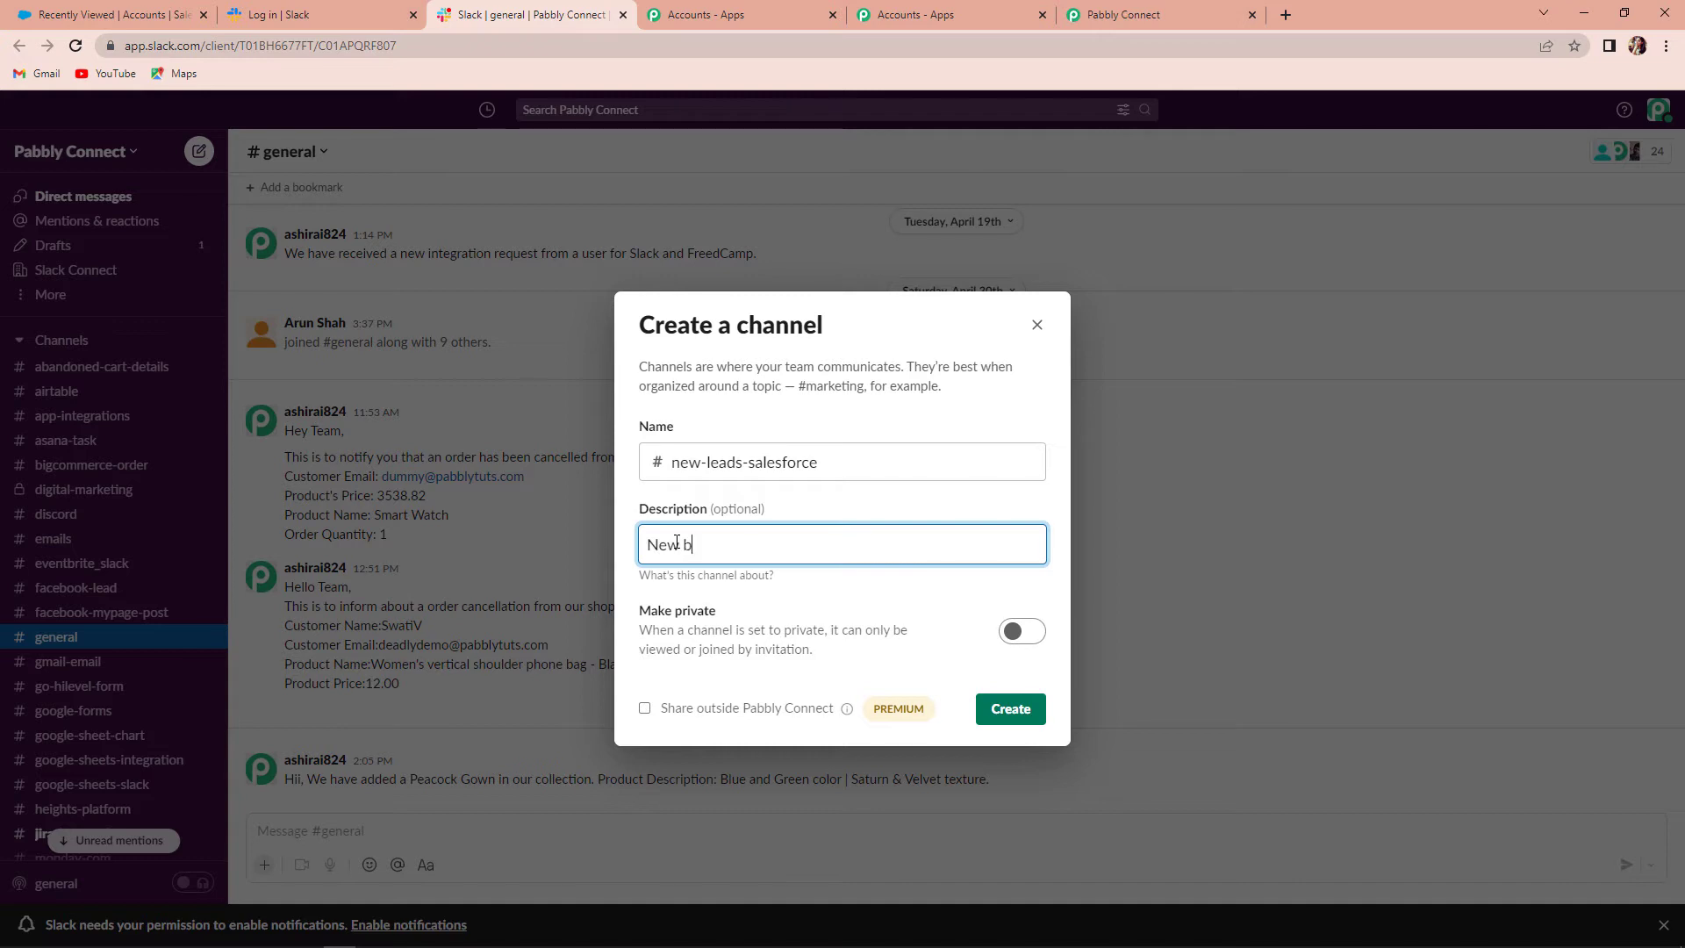
{"action": "type", "text": "usiness opportunities"}
{"action": "left_click", "coordinate": [1001, 713]}
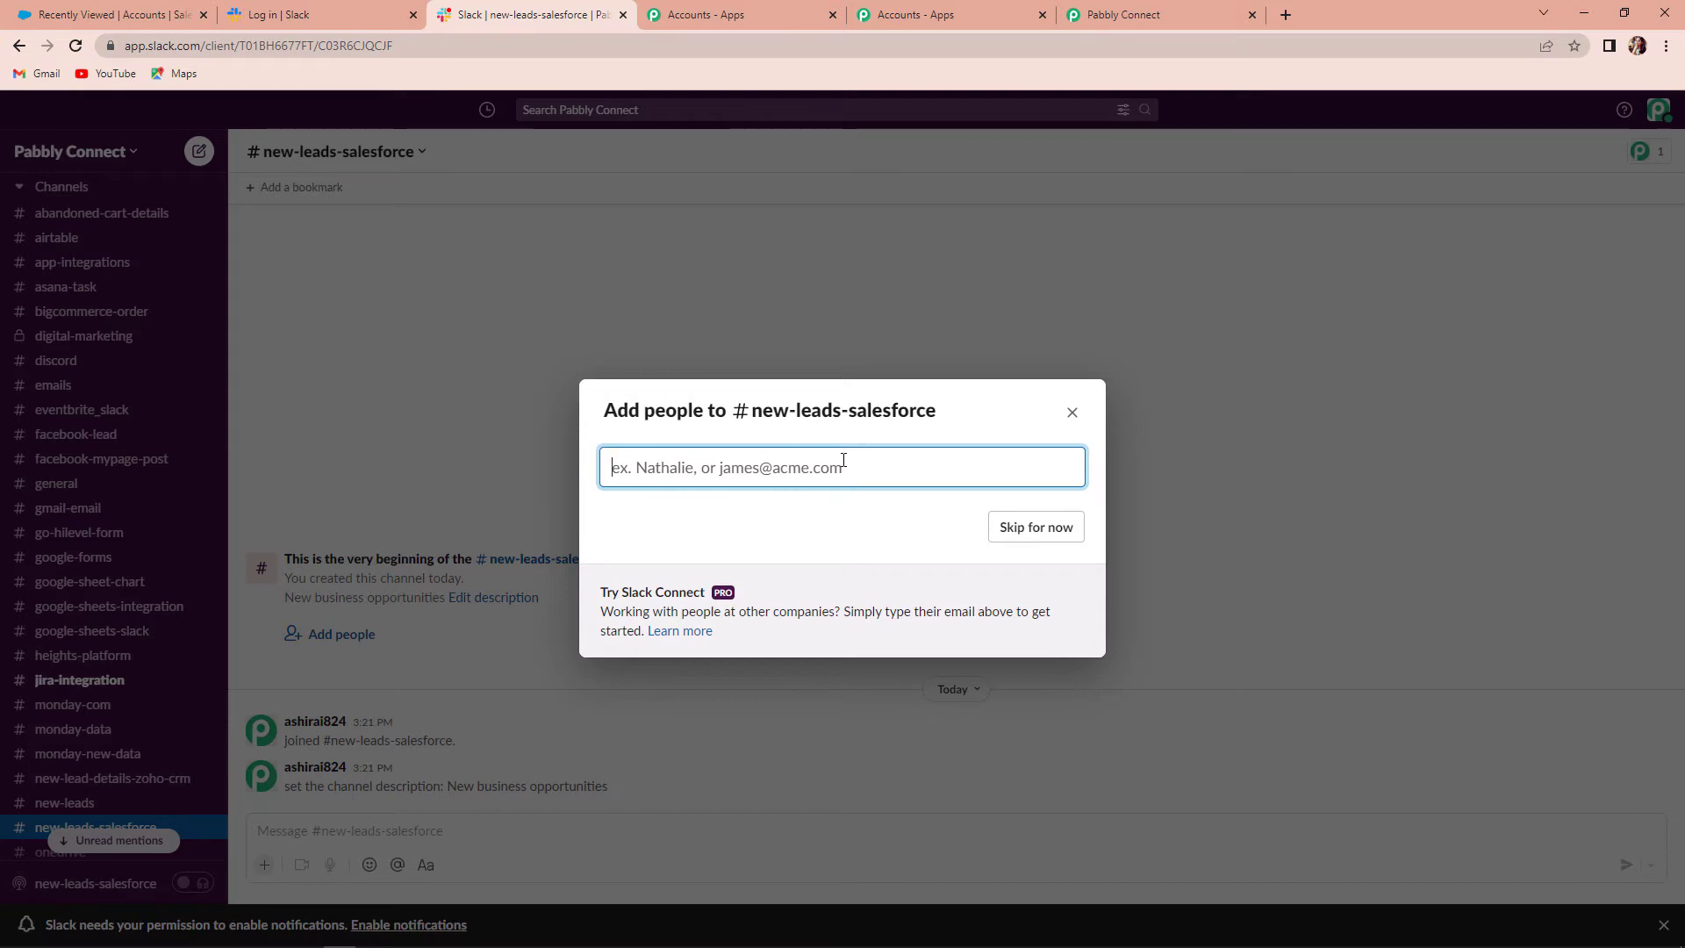
Step: Add four workspace members to the new-leads-salesforce channel
{"action": "type", "text": "d"}
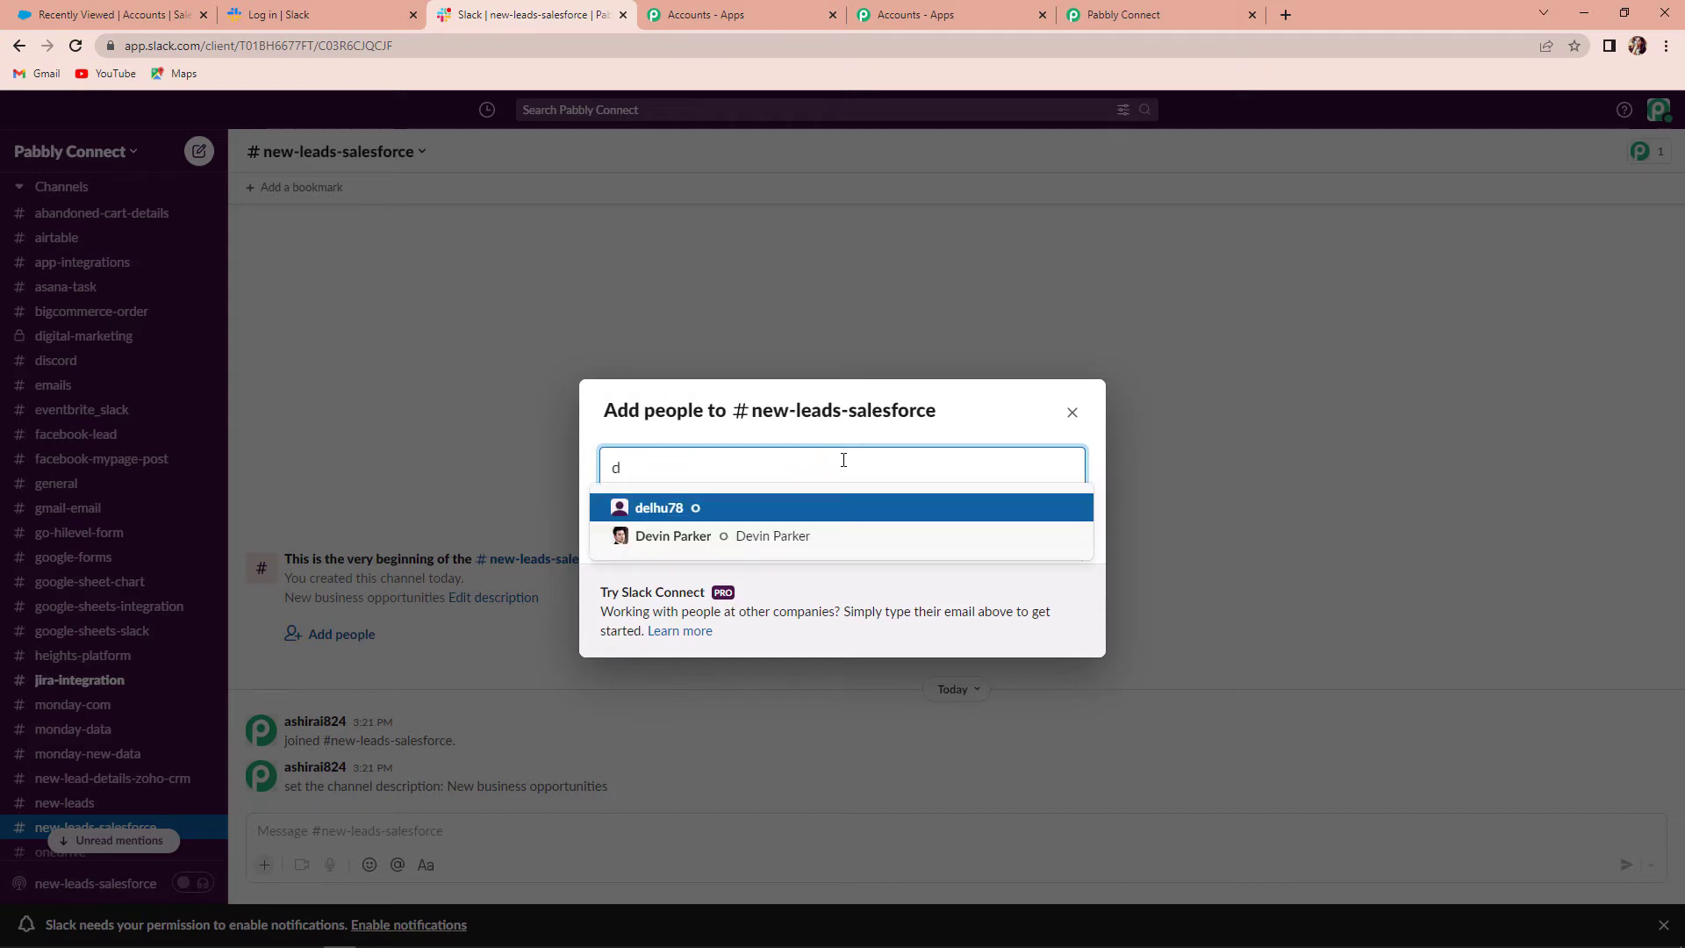
{"action": "left_click", "coordinate": [753, 510]}
{"action": "type", "text": "d"}
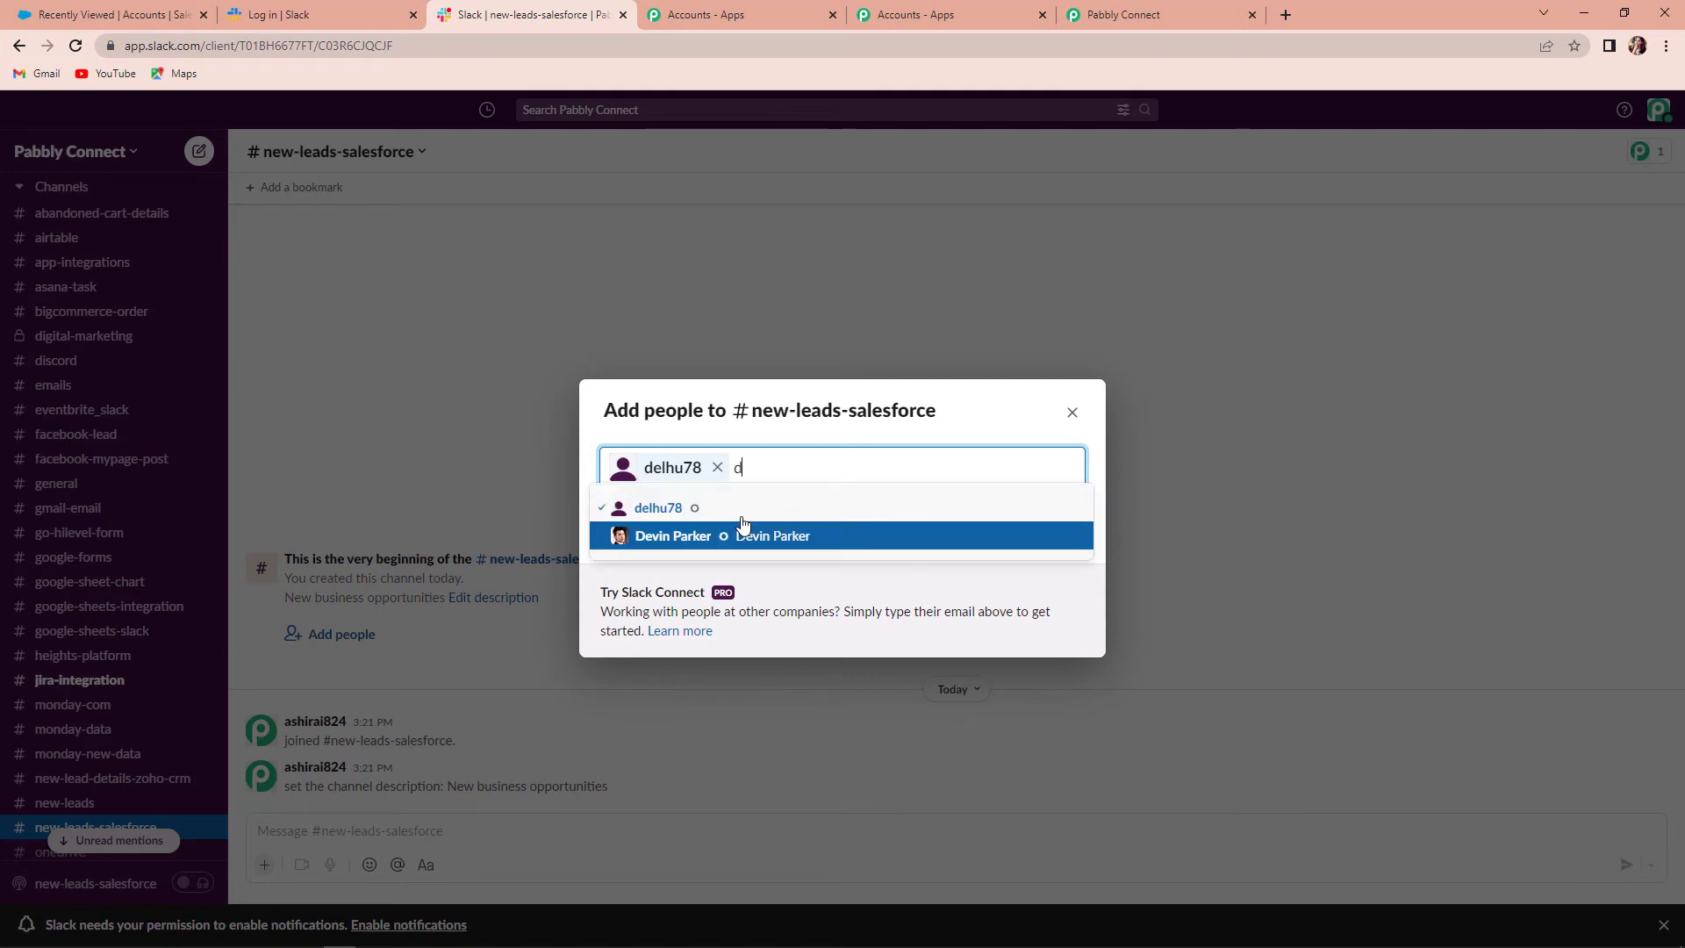
{"action": "left_click", "coordinate": [743, 537]}
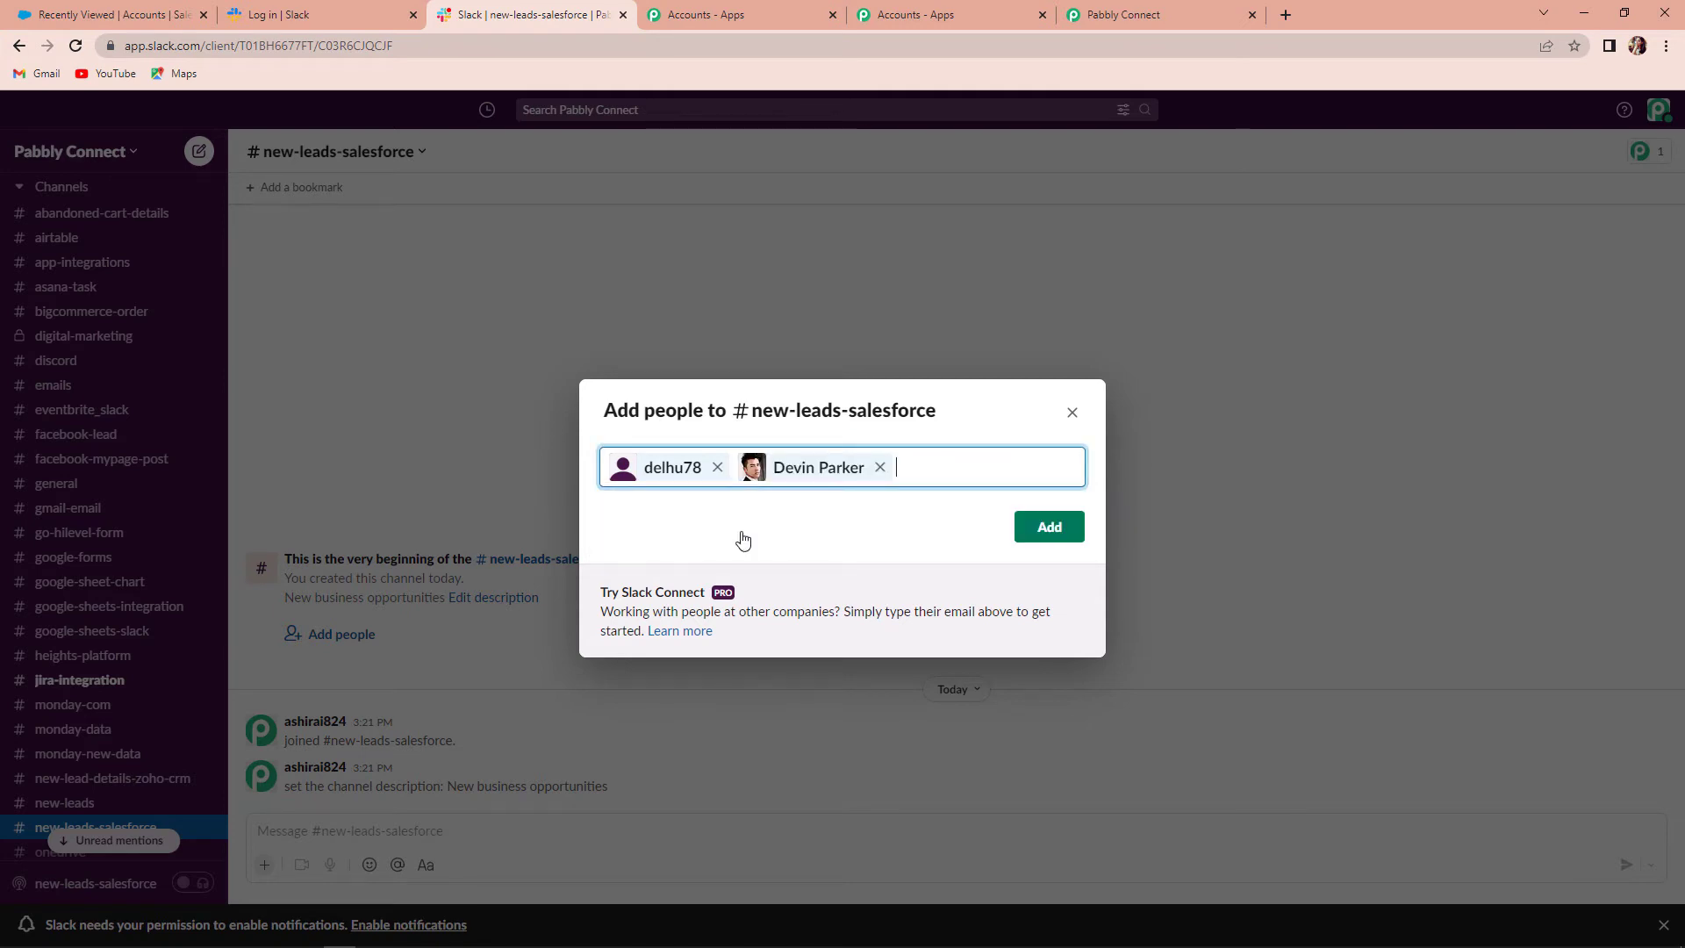
{"action": "type", "text": "c"}
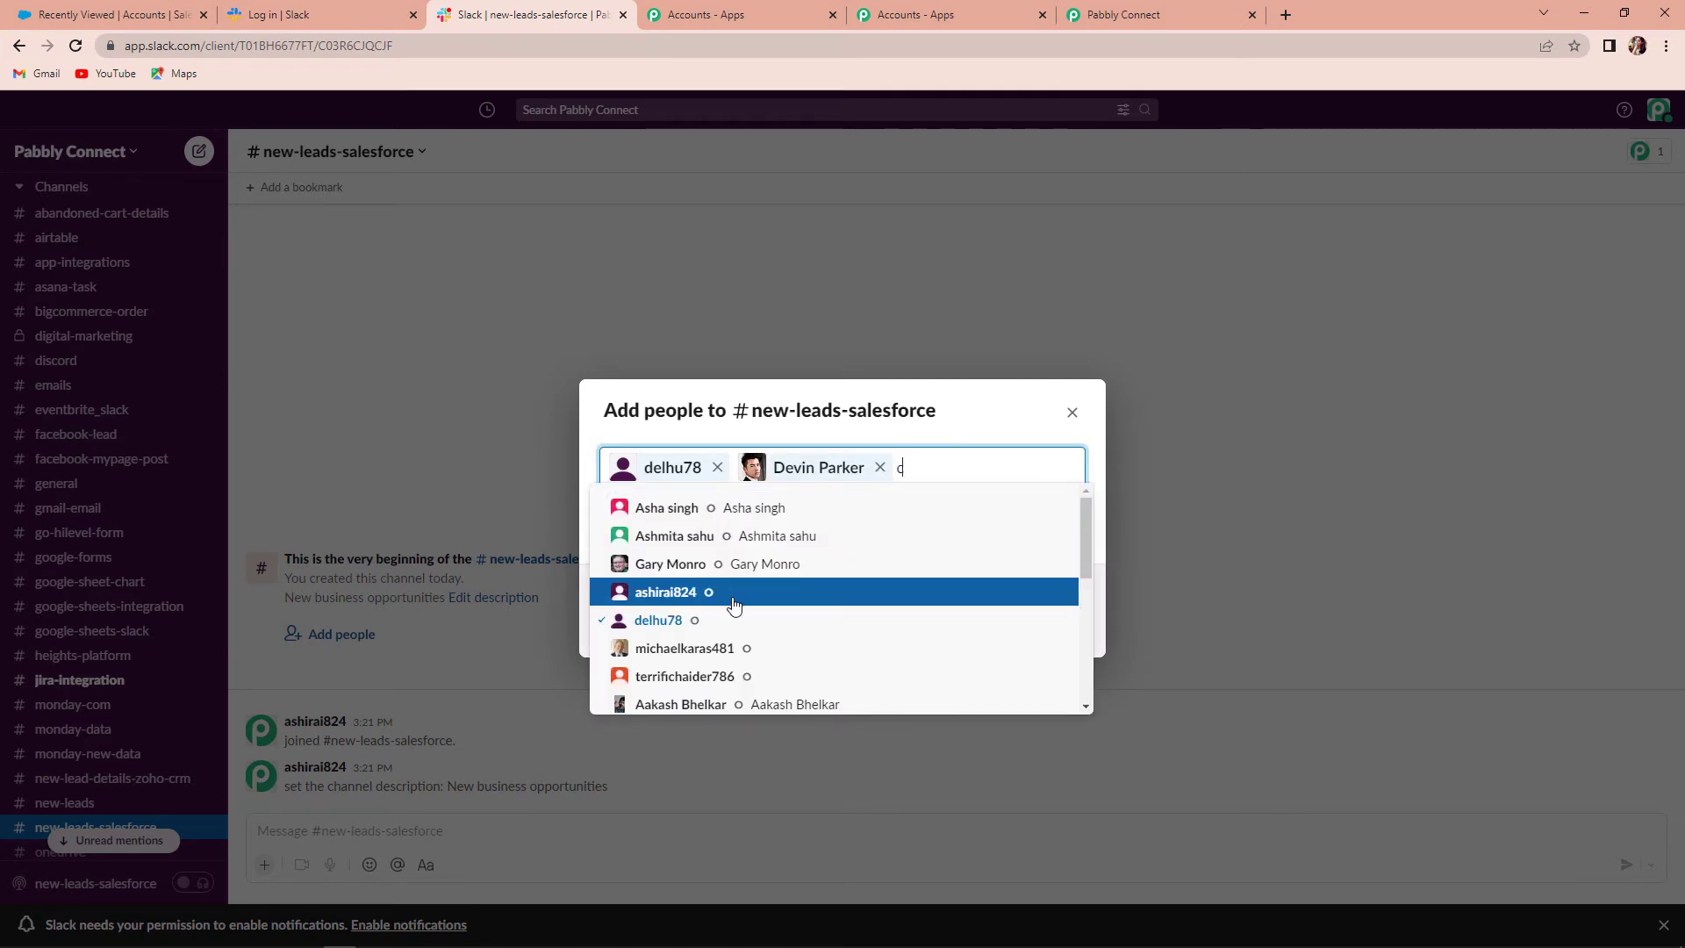
{"action": "left_click", "coordinate": [736, 648]}
{"action": "type", "text": "g"}
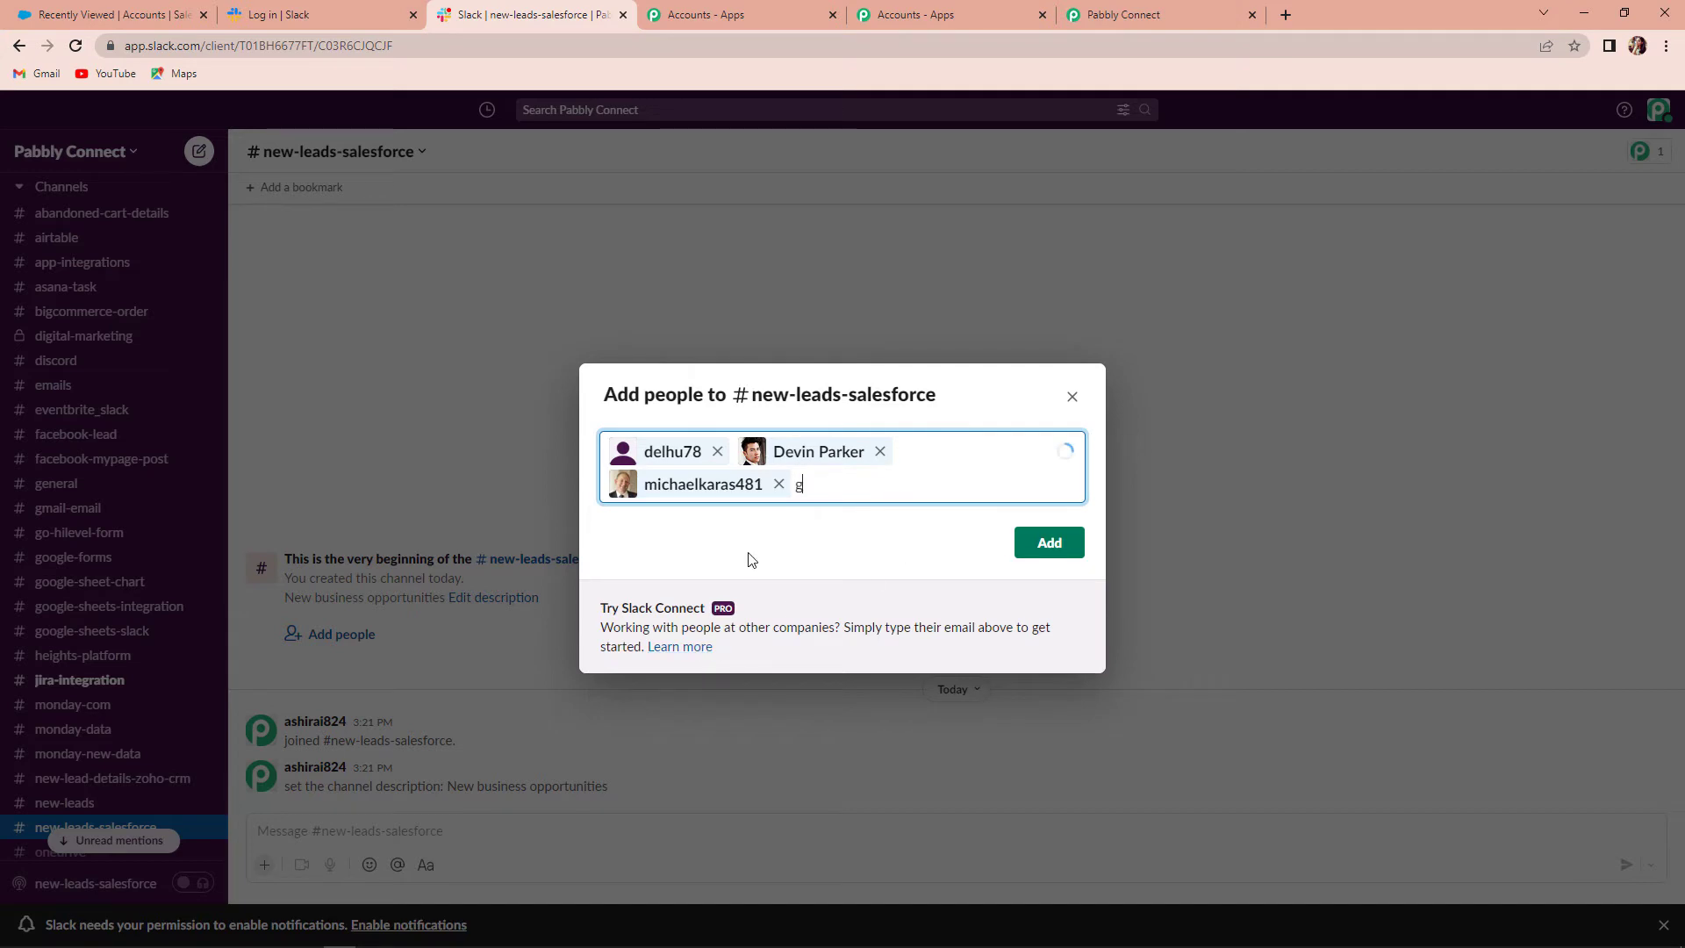
{"action": "key", "text": "Return"}
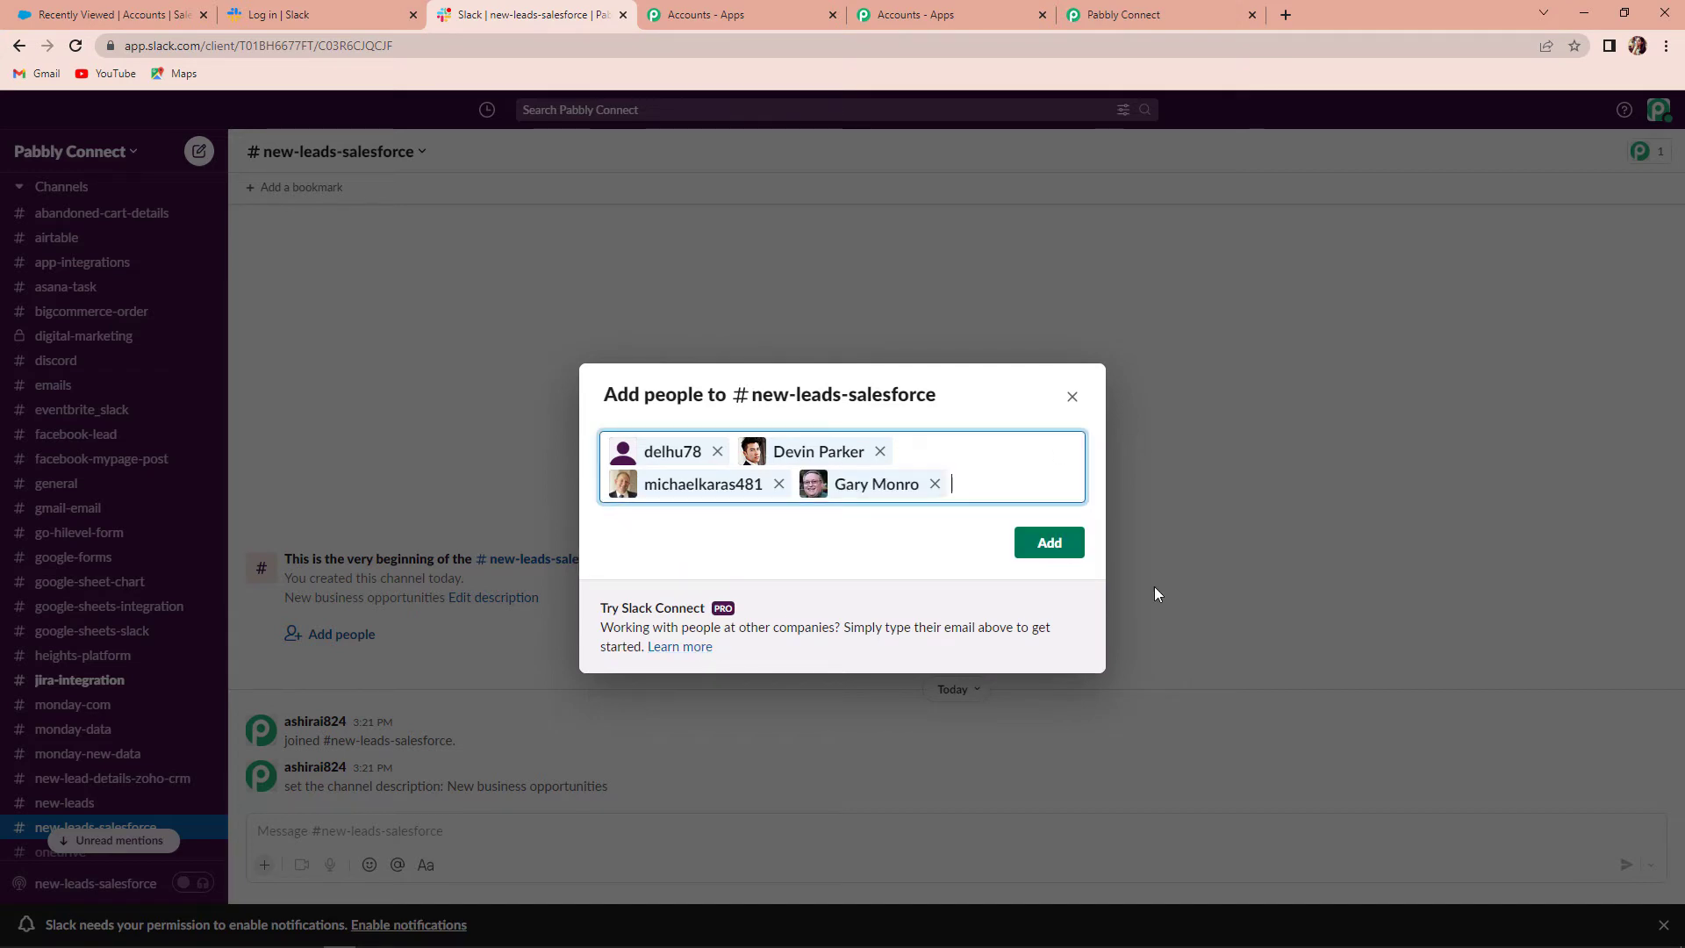
{"action": "left_click", "coordinate": [1032, 558]}
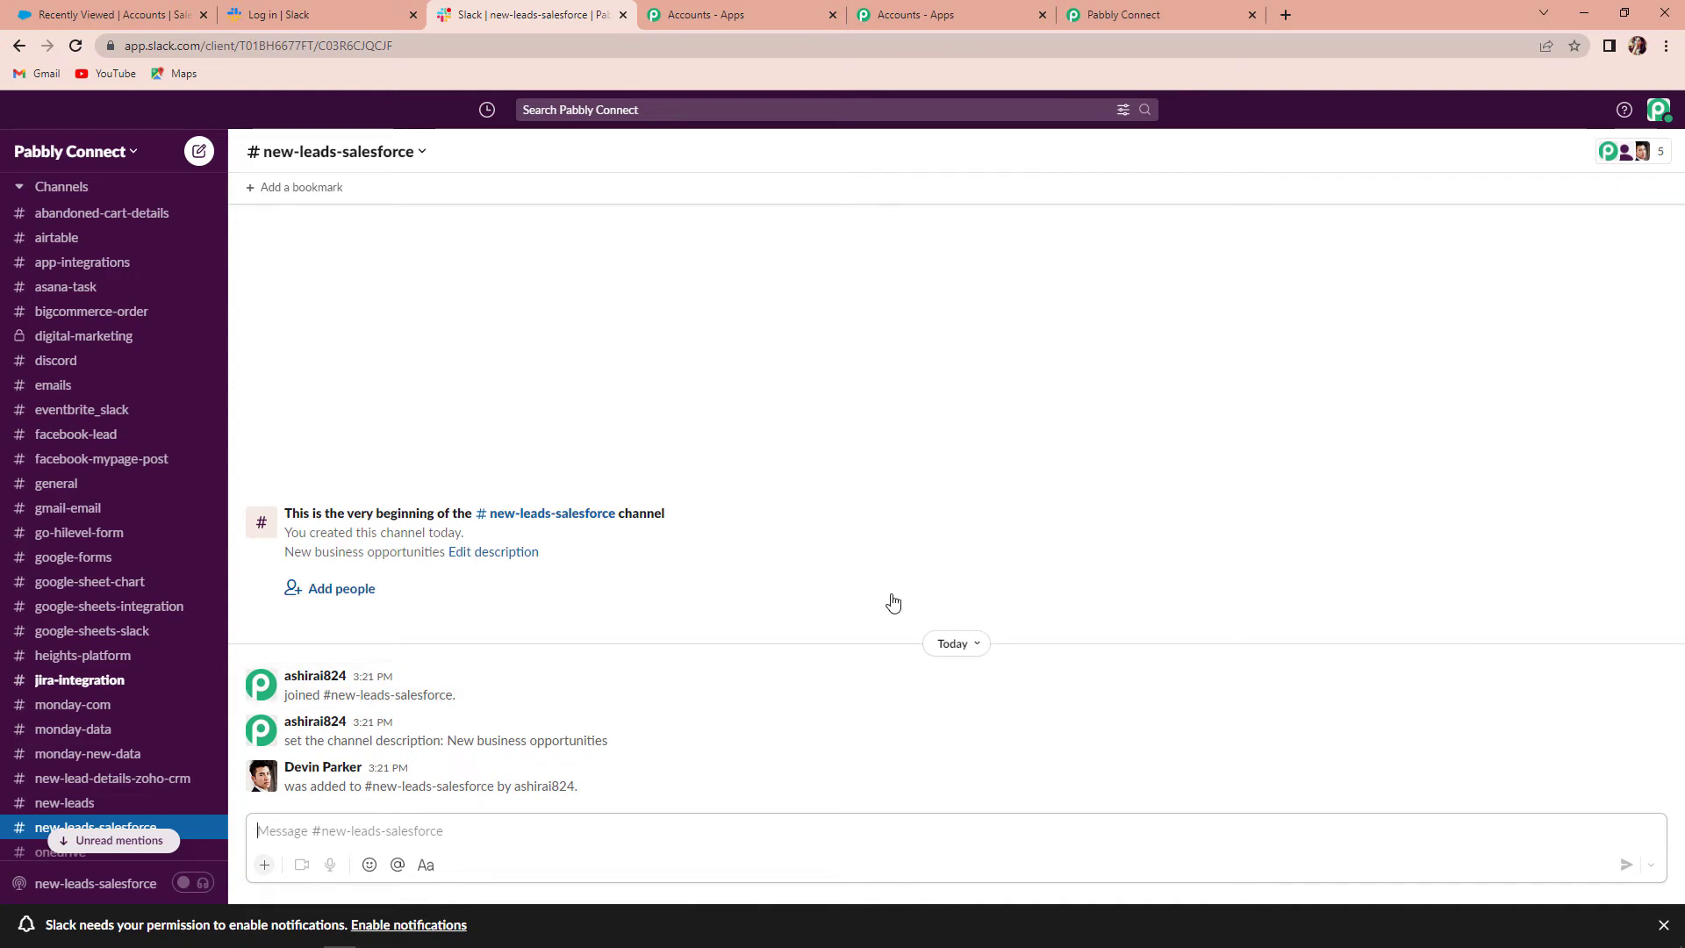
Step: In Pabbly Connect, connect the Slack action through a new connection with token type "user" and allow access to the workspace
{"action": "left_click", "coordinate": [1150, 17]}
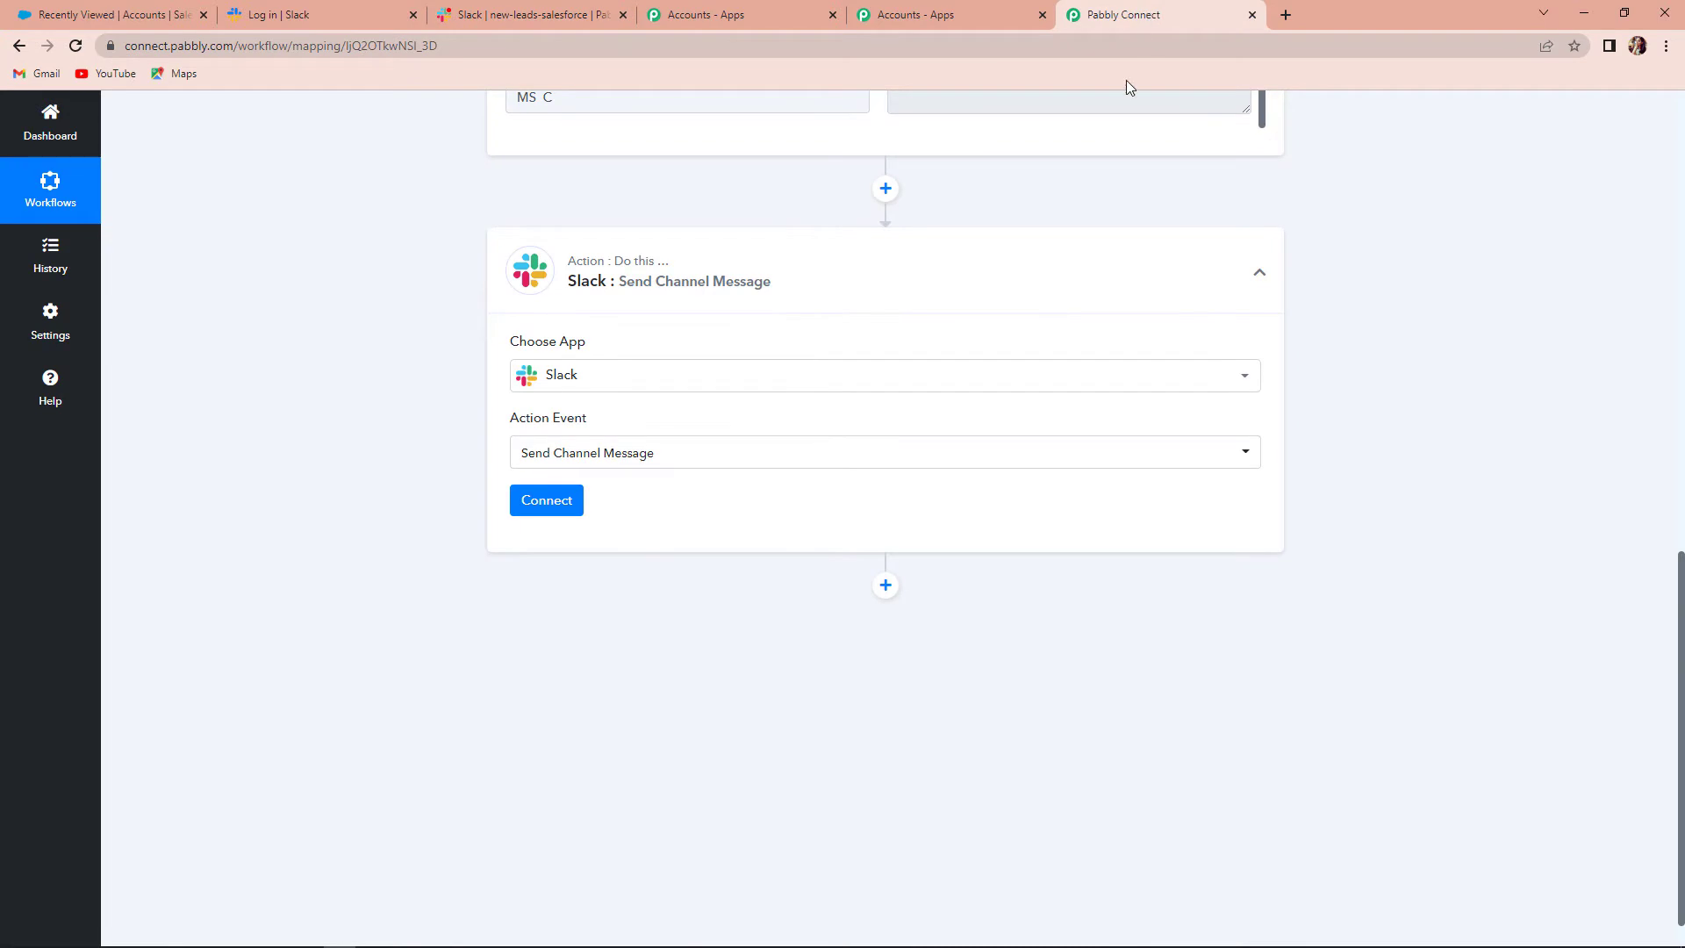
{"action": "left_click", "coordinate": [543, 503]}
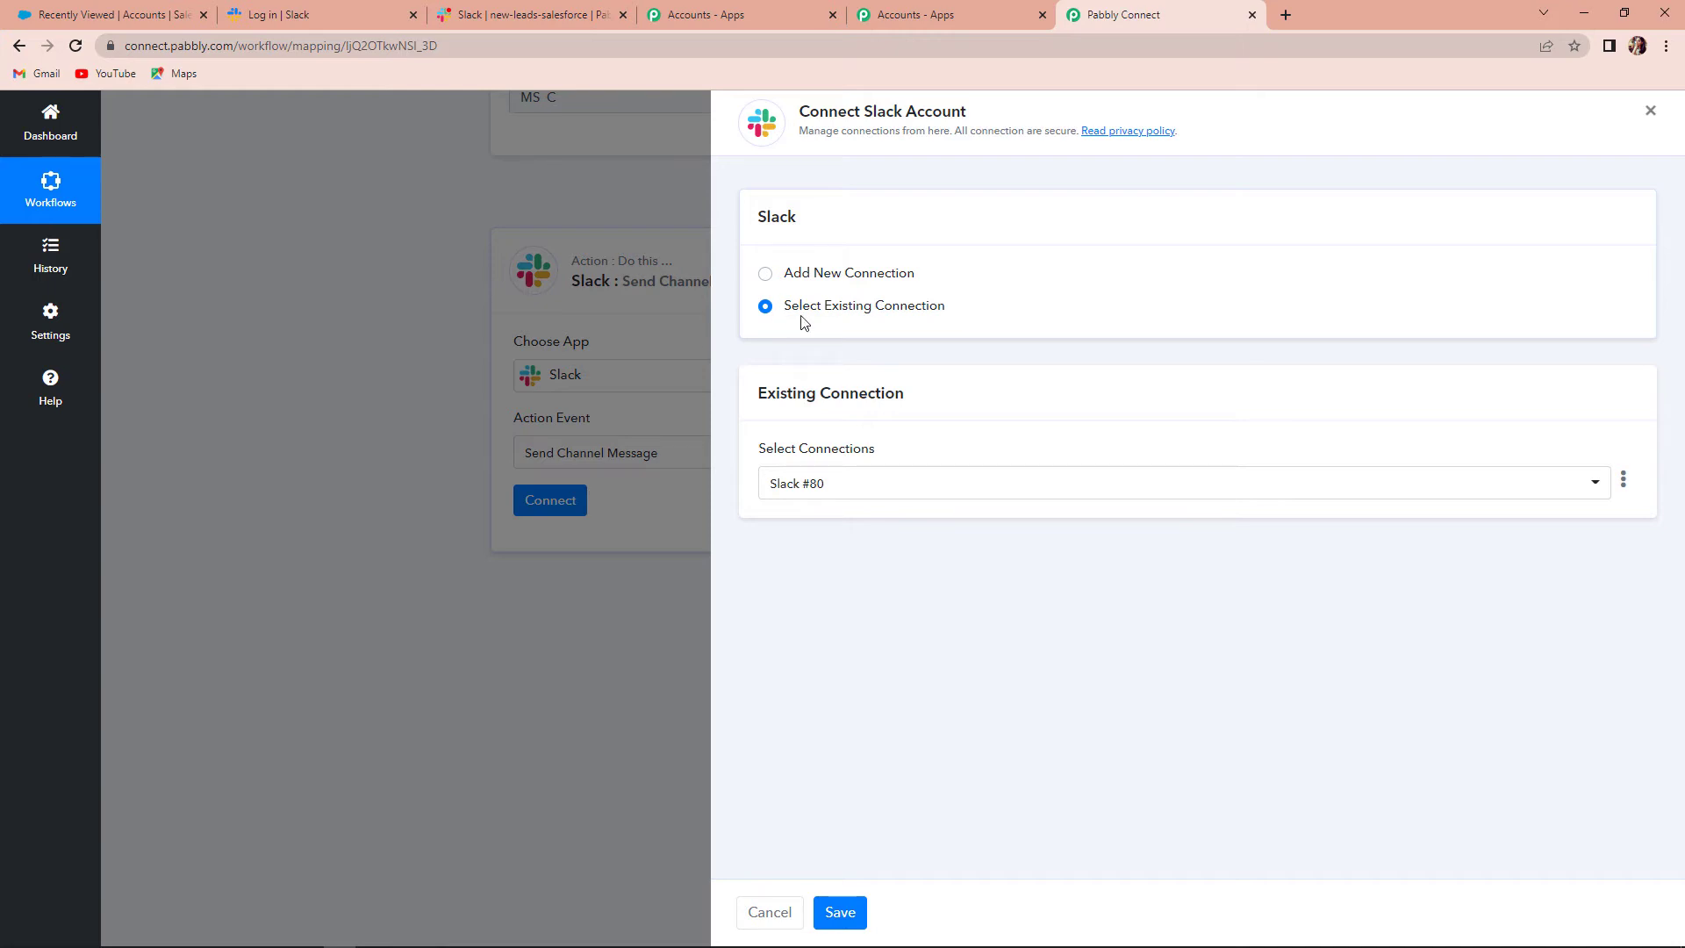
{"action": "left_click", "coordinate": [766, 274]}
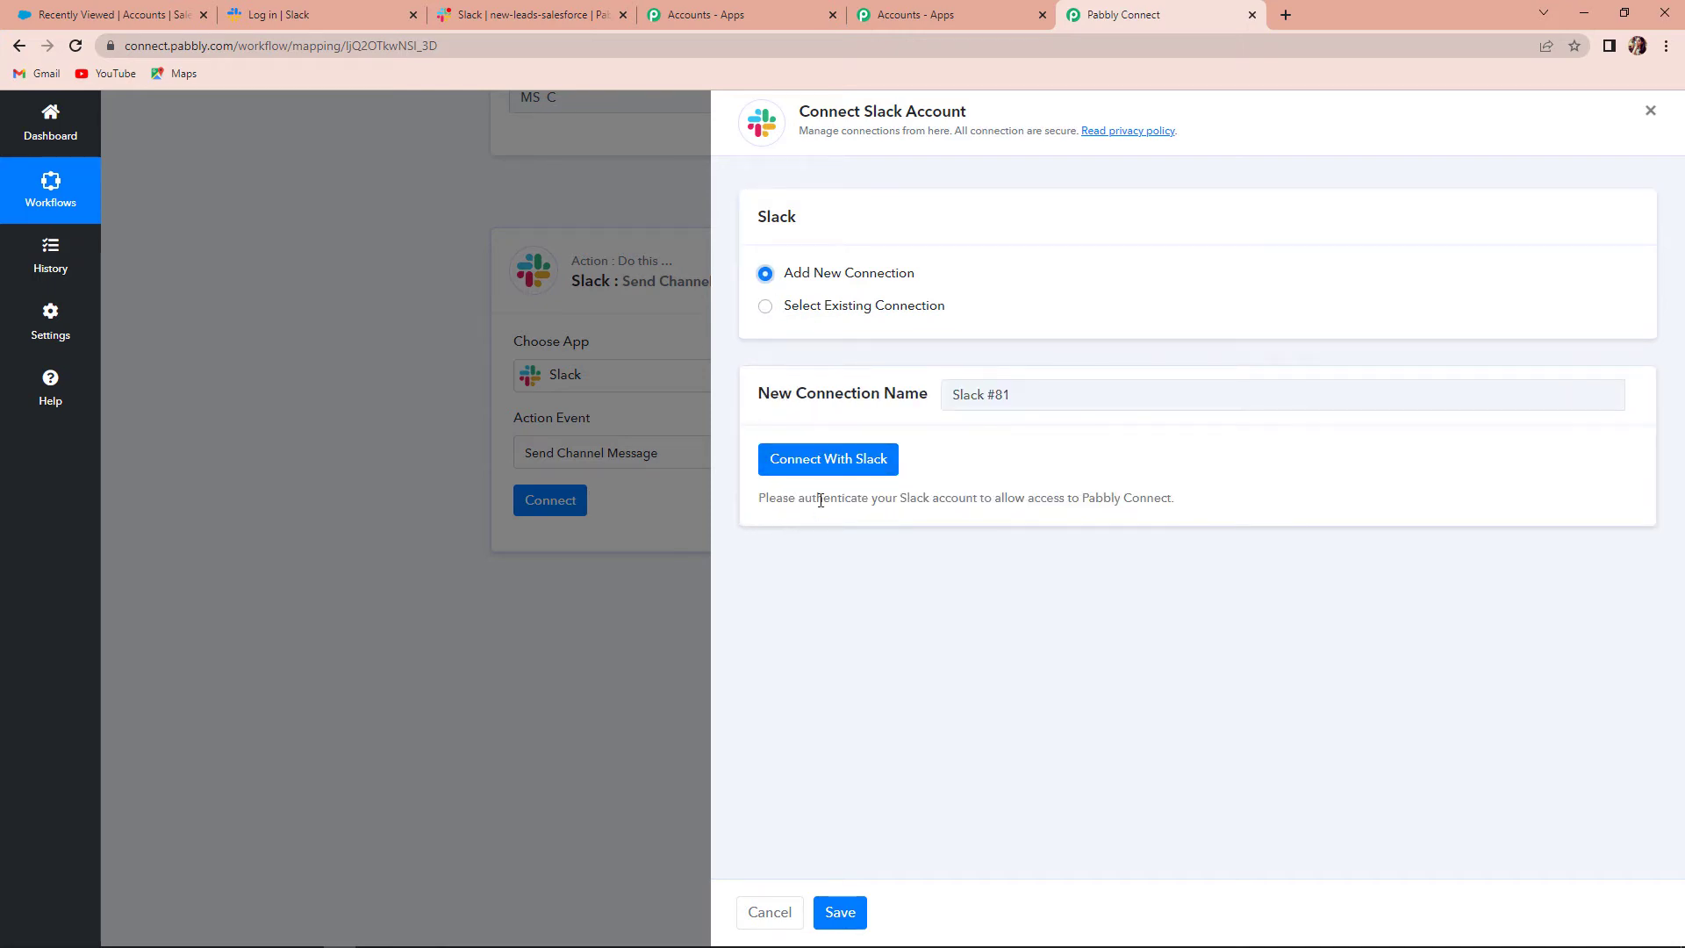
{"action": "left_click", "coordinate": [797, 470]}
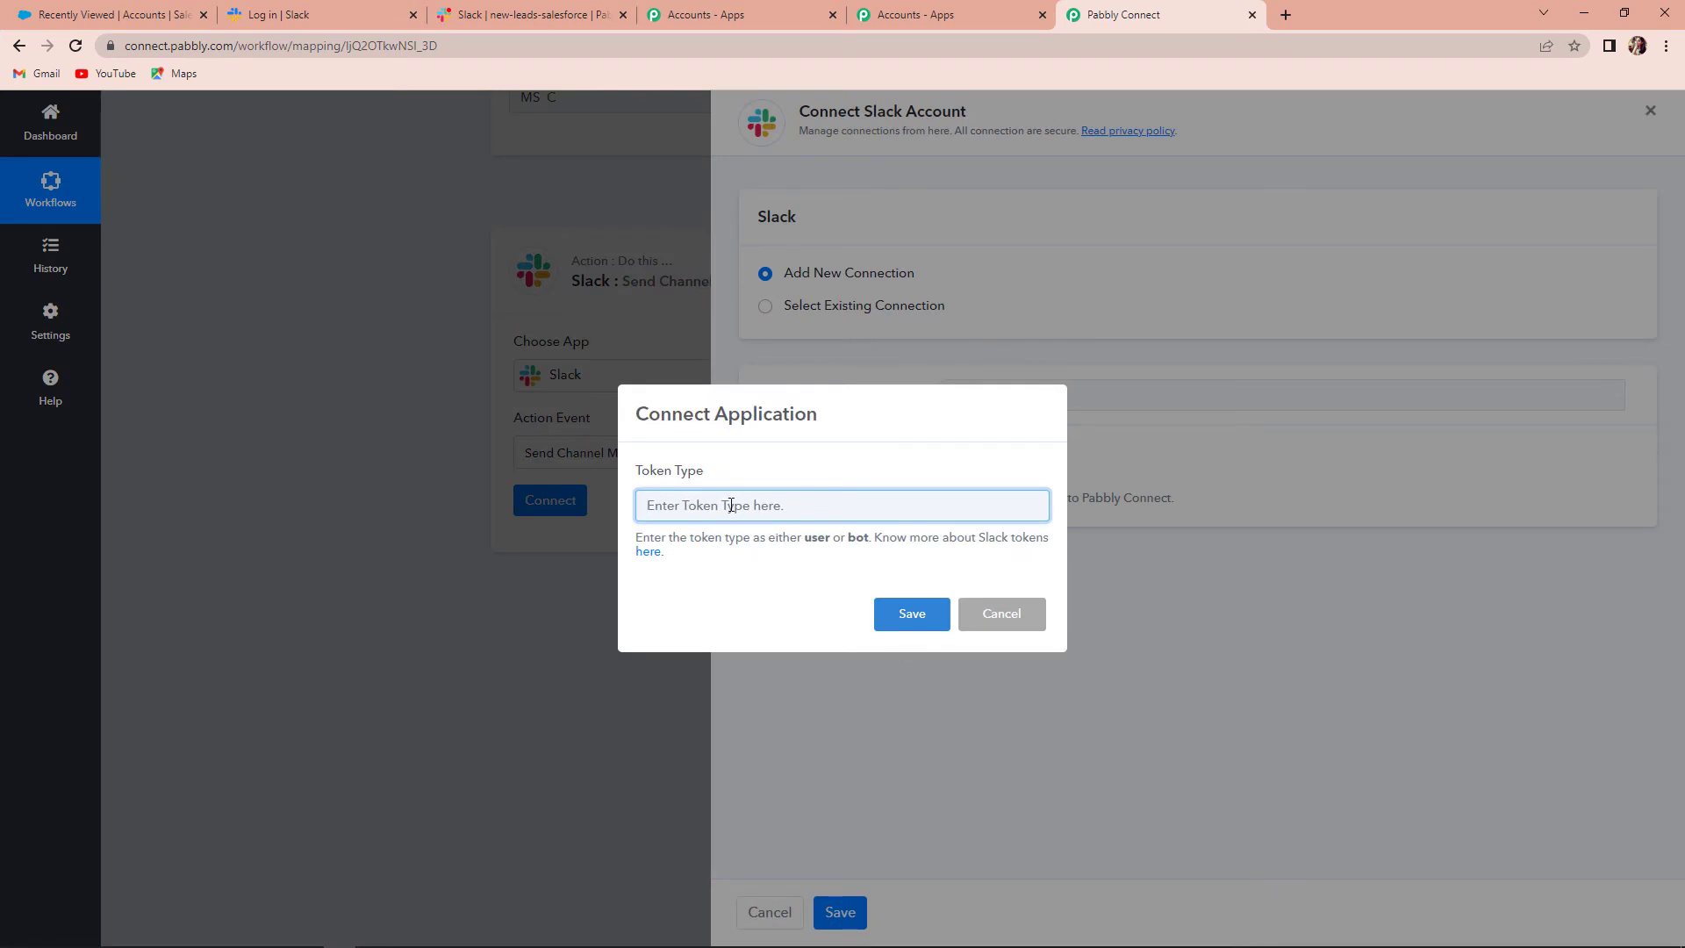
{"action": "type", "text": "user"}
{"action": "left_click", "coordinate": [911, 615]}
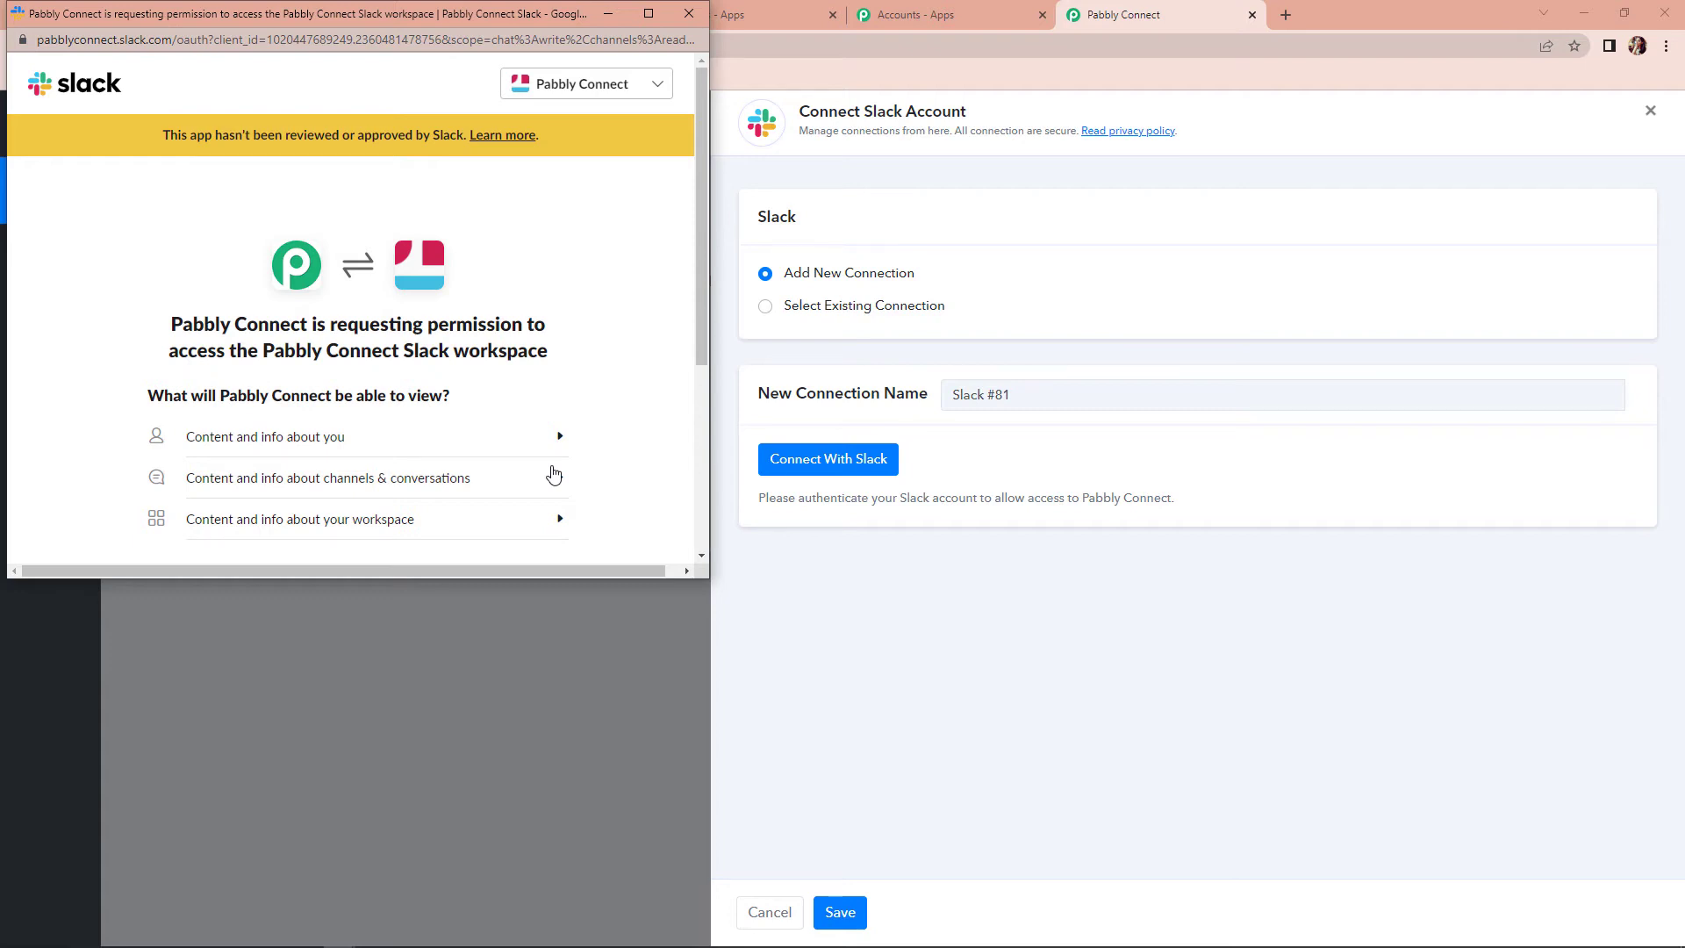
{"action": "scroll", "coordinate": [545, 399], "scroll_direction": "down", "scroll_amount": 3}
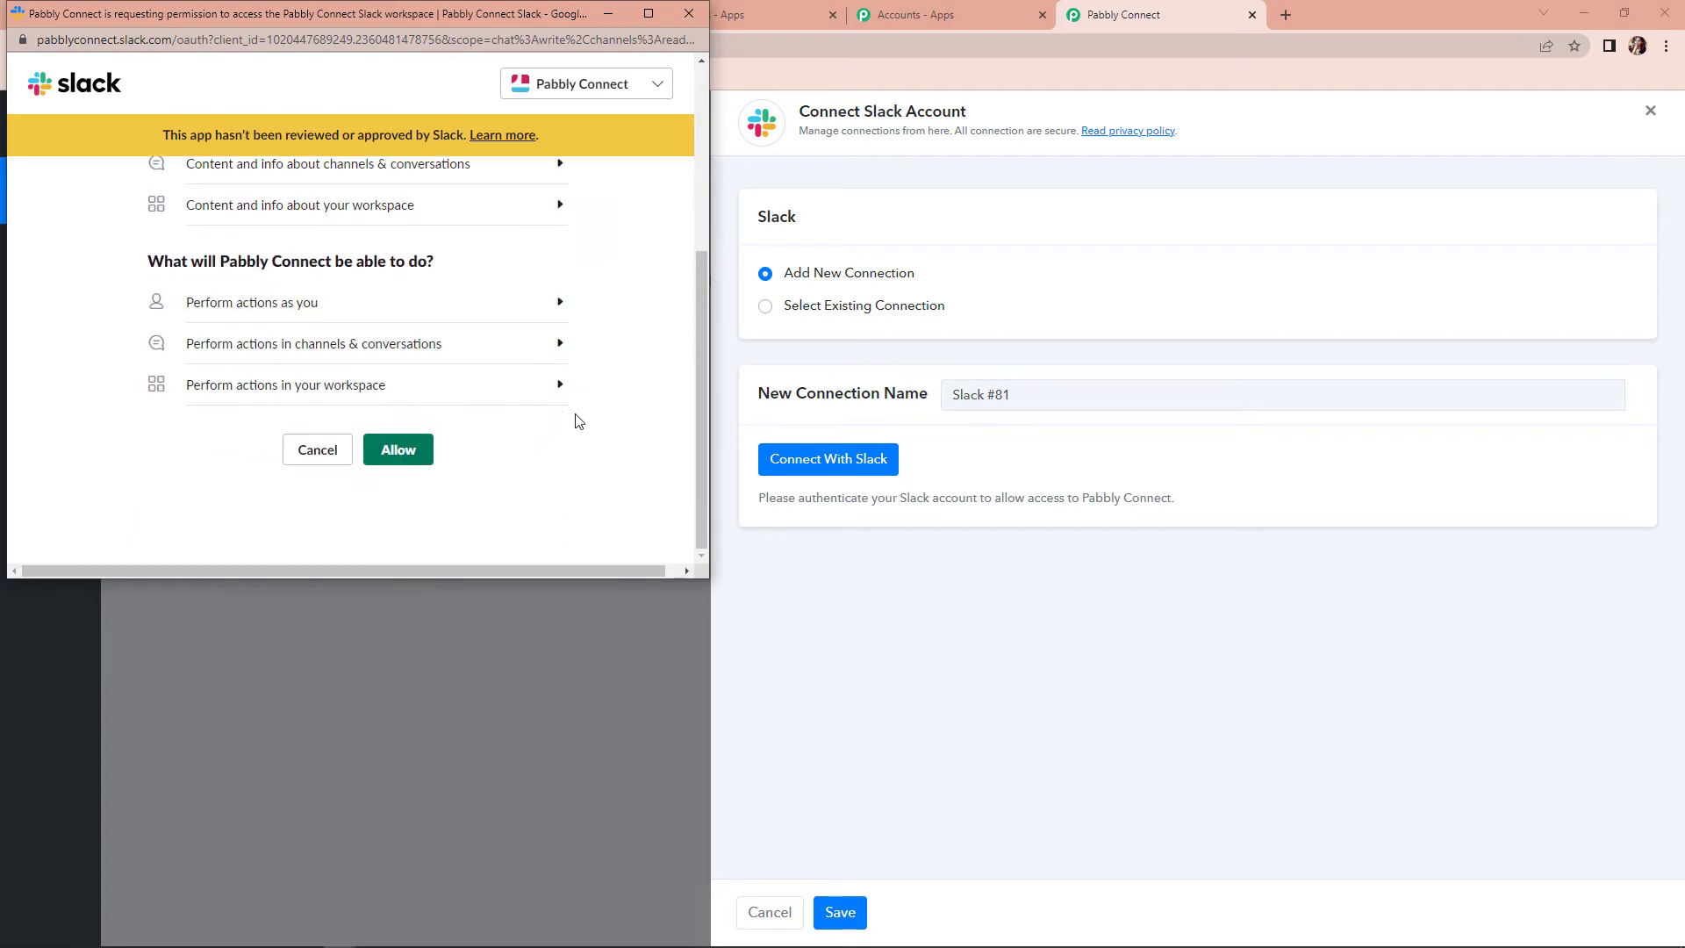
{"action": "left_click", "coordinate": [389, 461]}
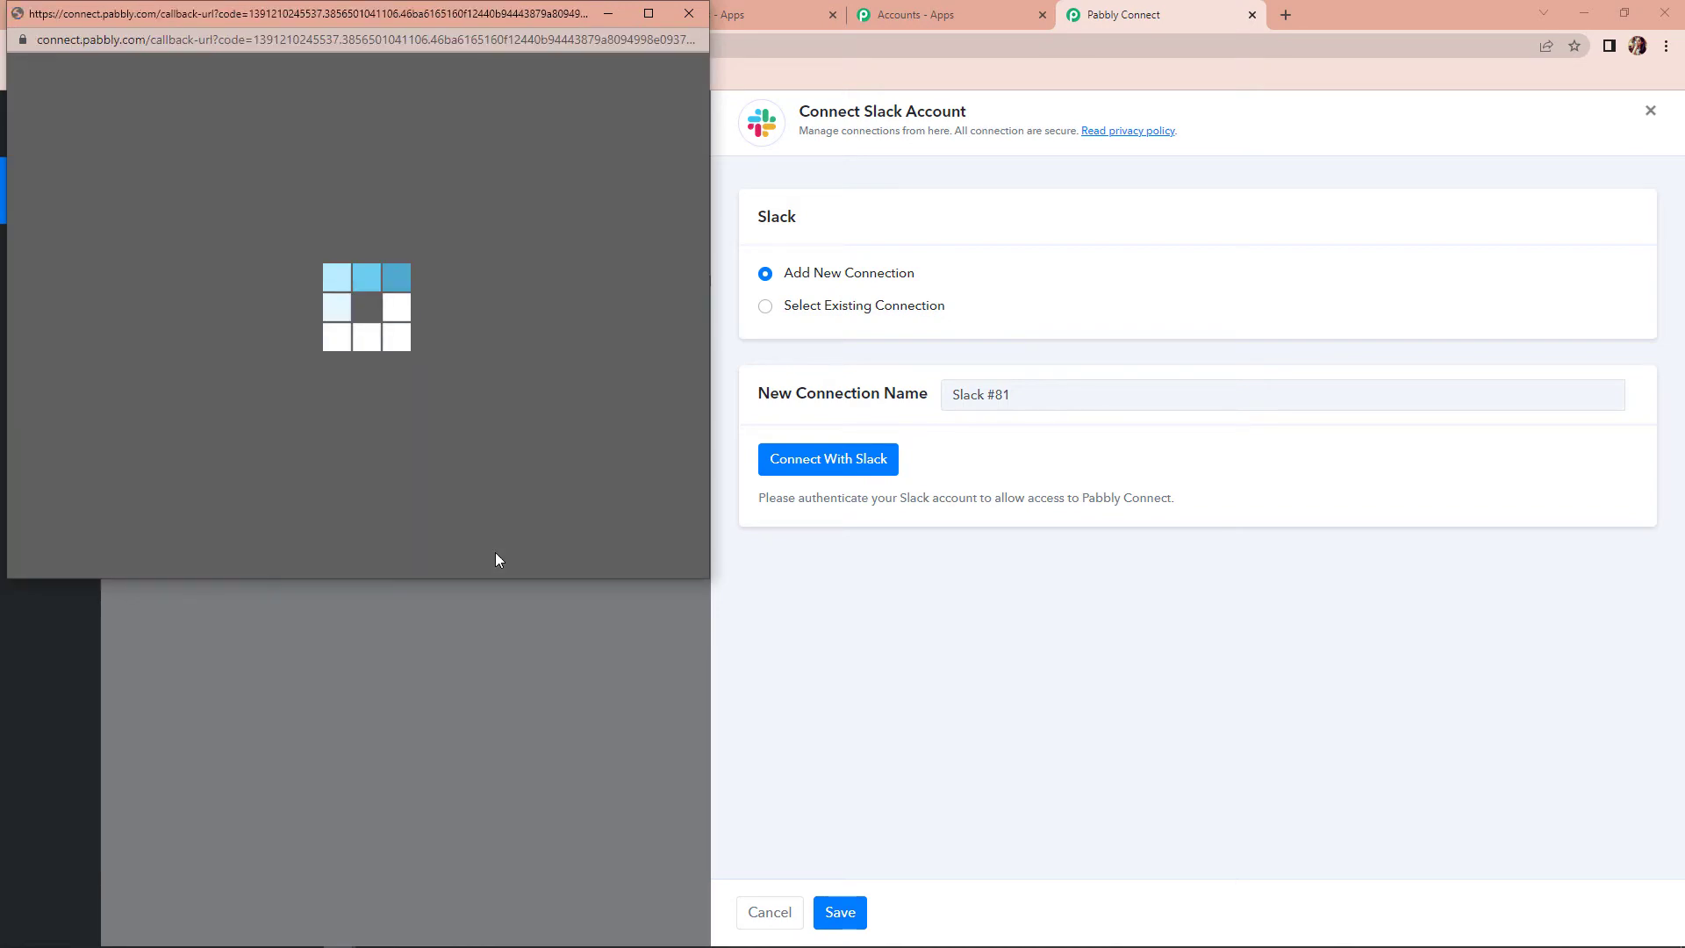
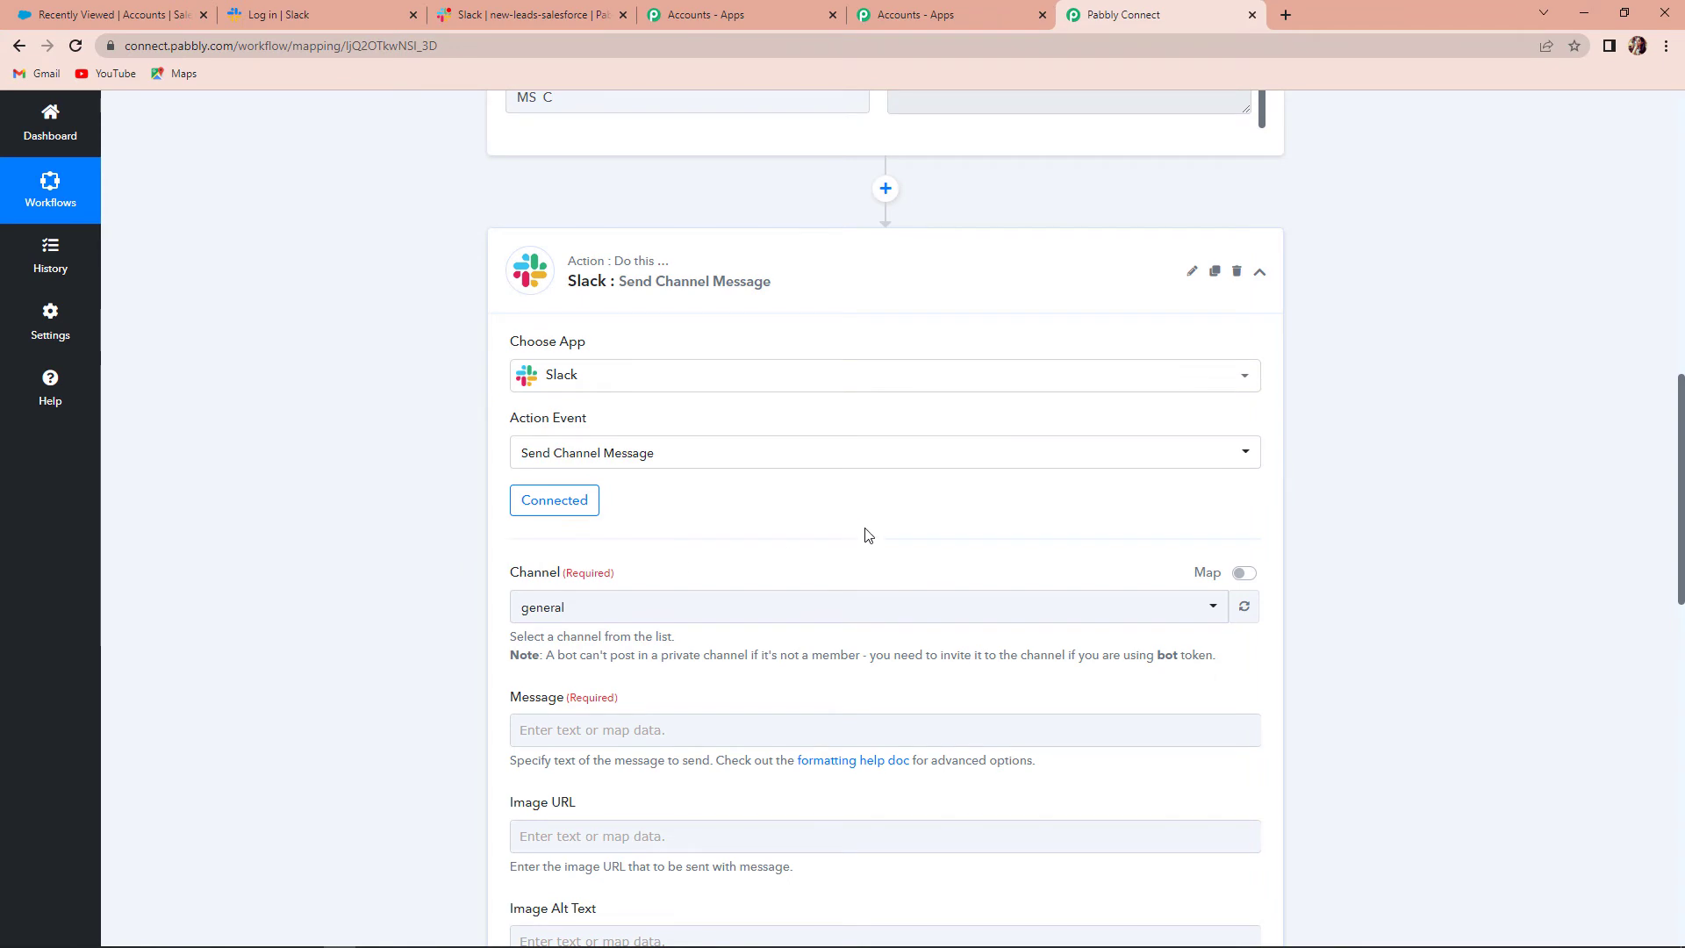
Step: Set the Slack action's channel to new-leads-salesforce
{"action": "scroll", "coordinate": [865, 533], "scroll_direction": "down", "scroll_amount": 1}
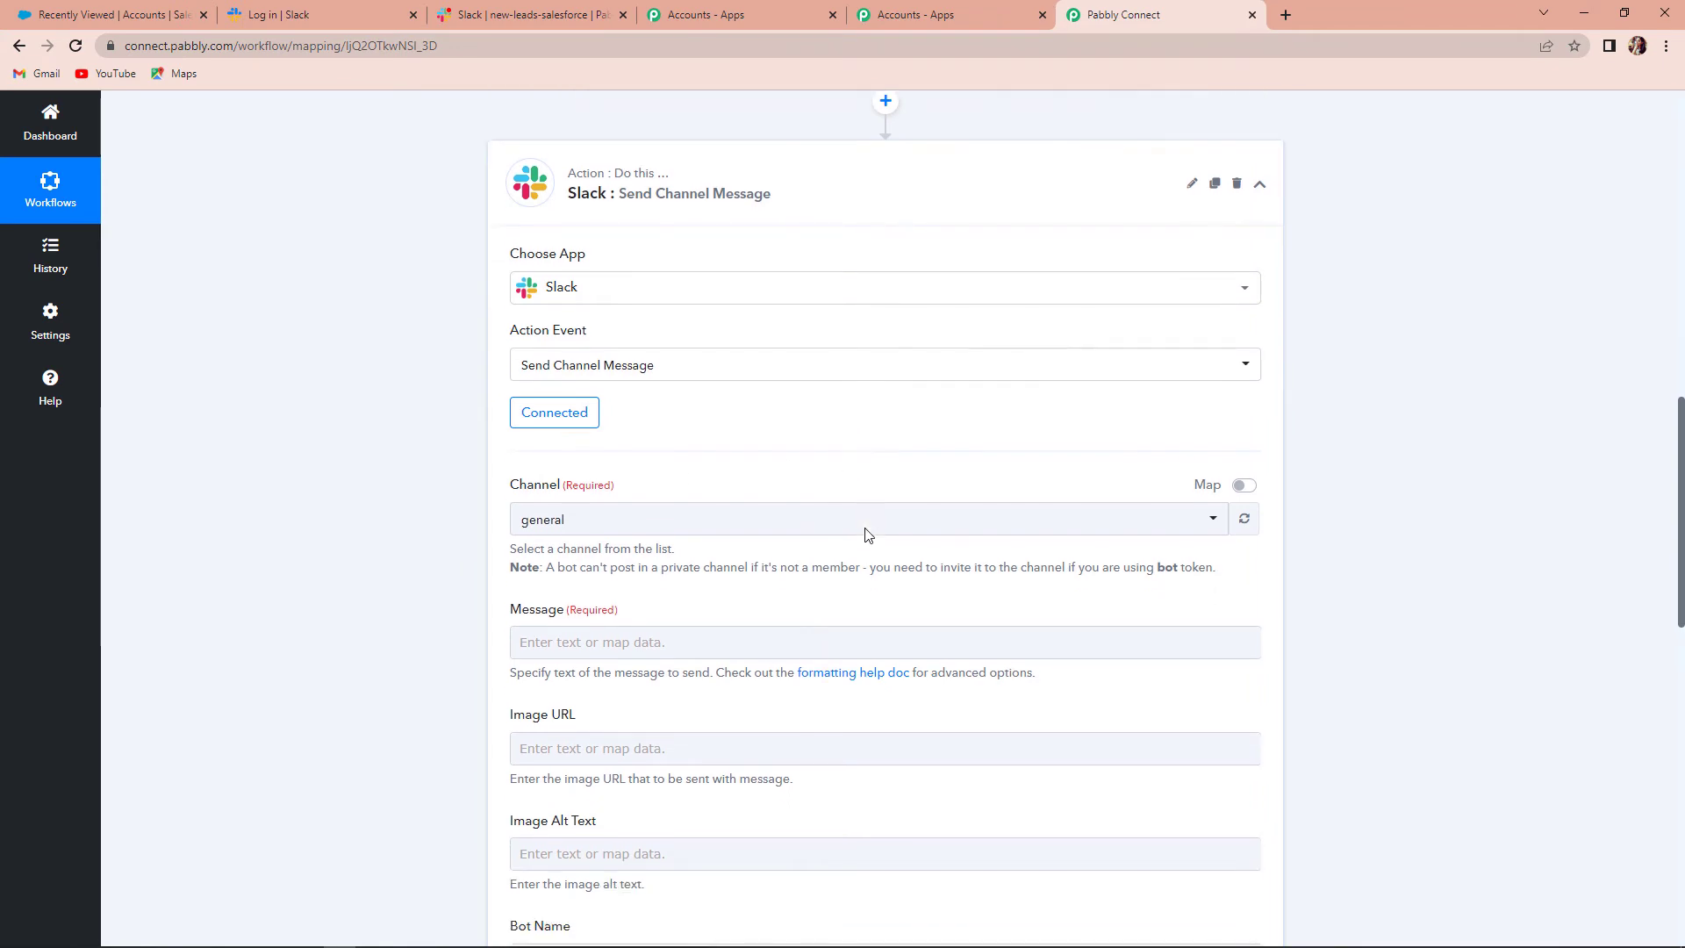
{"action": "left_click", "coordinate": [1214, 518]}
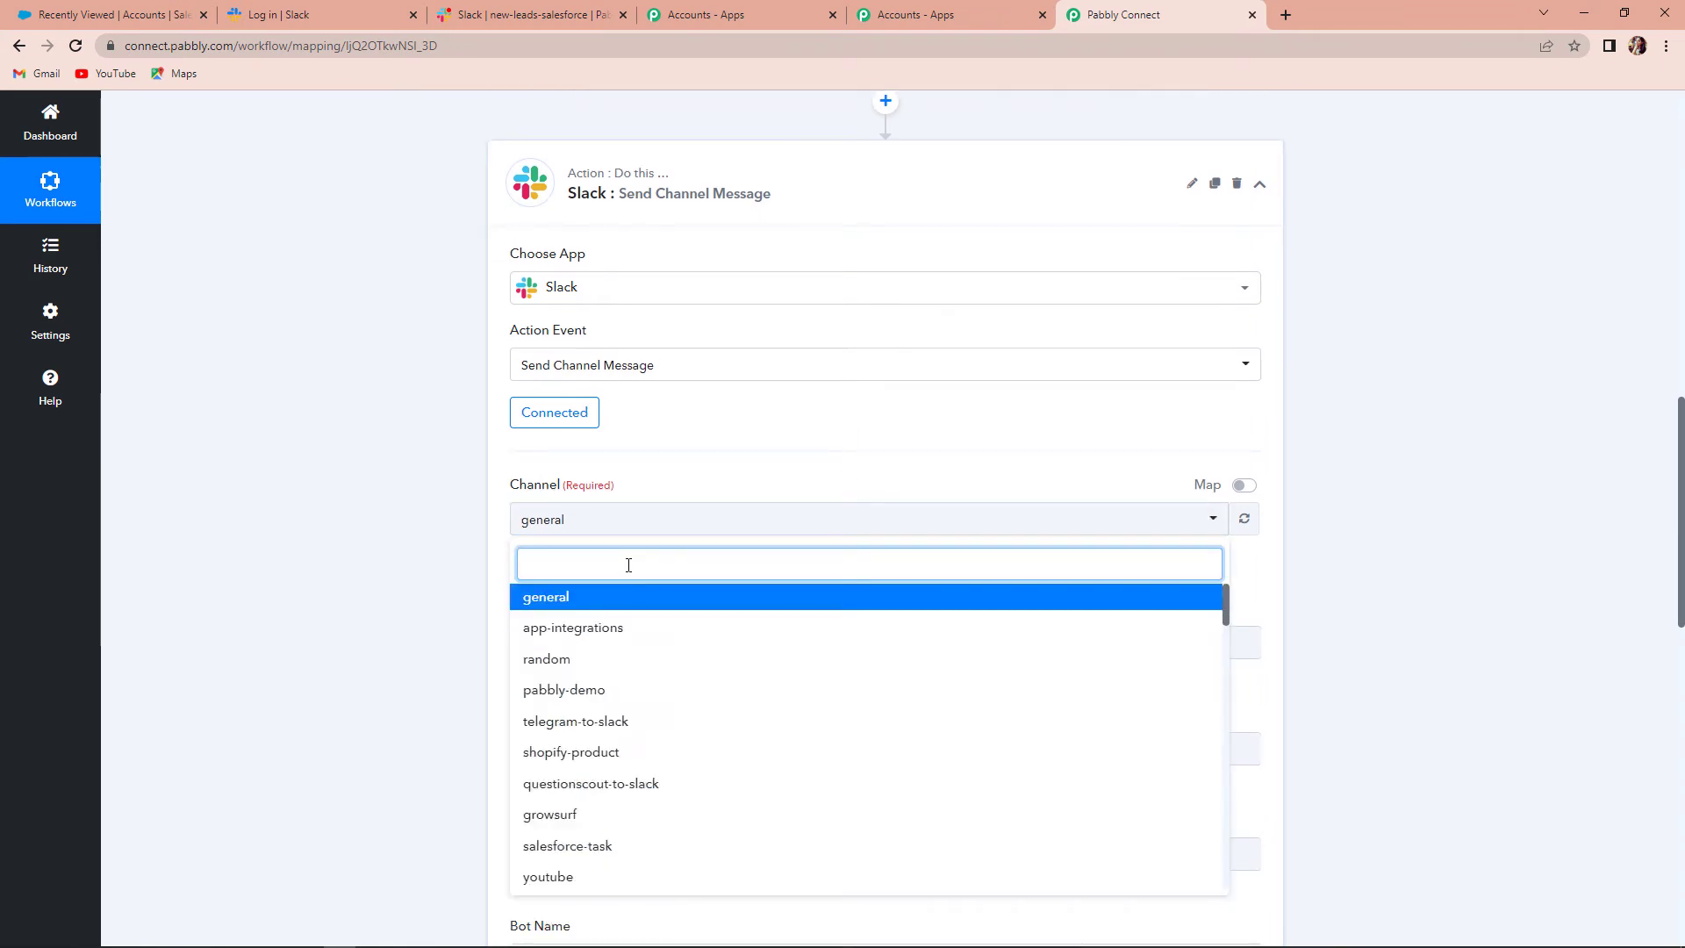
{"action": "type", "text": "nw"}
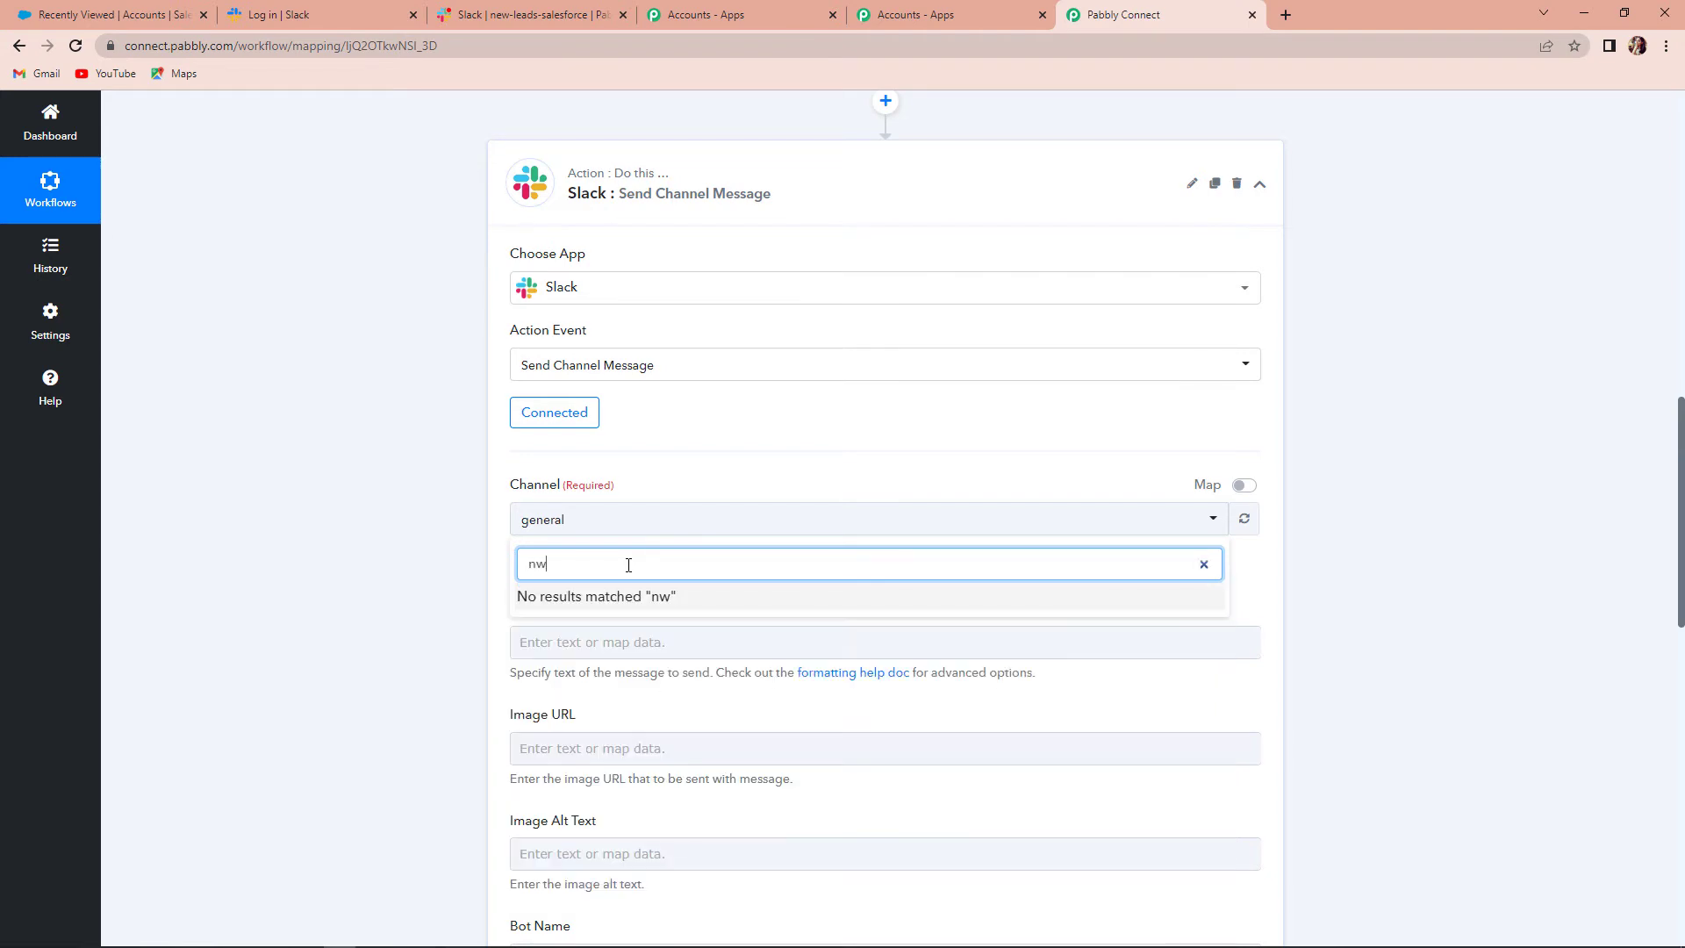
{"action": "key", "text": "BackSpace"}
{"action": "type", "text": "ew"}
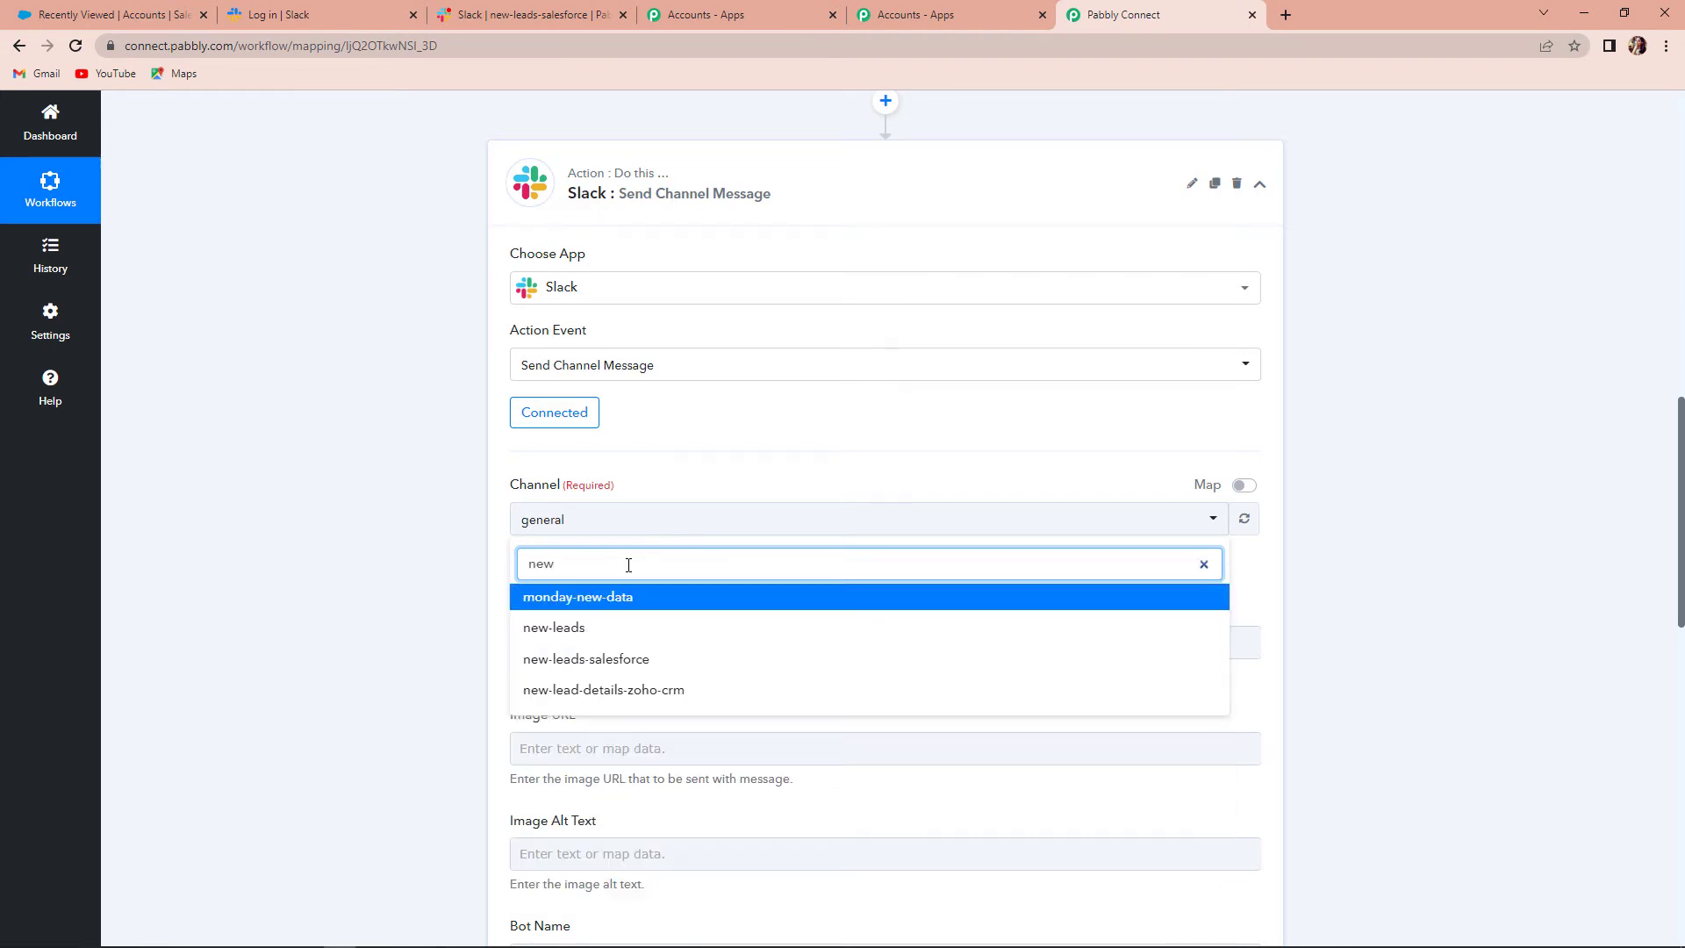
{"action": "left_click", "coordinate": [593, 667]}
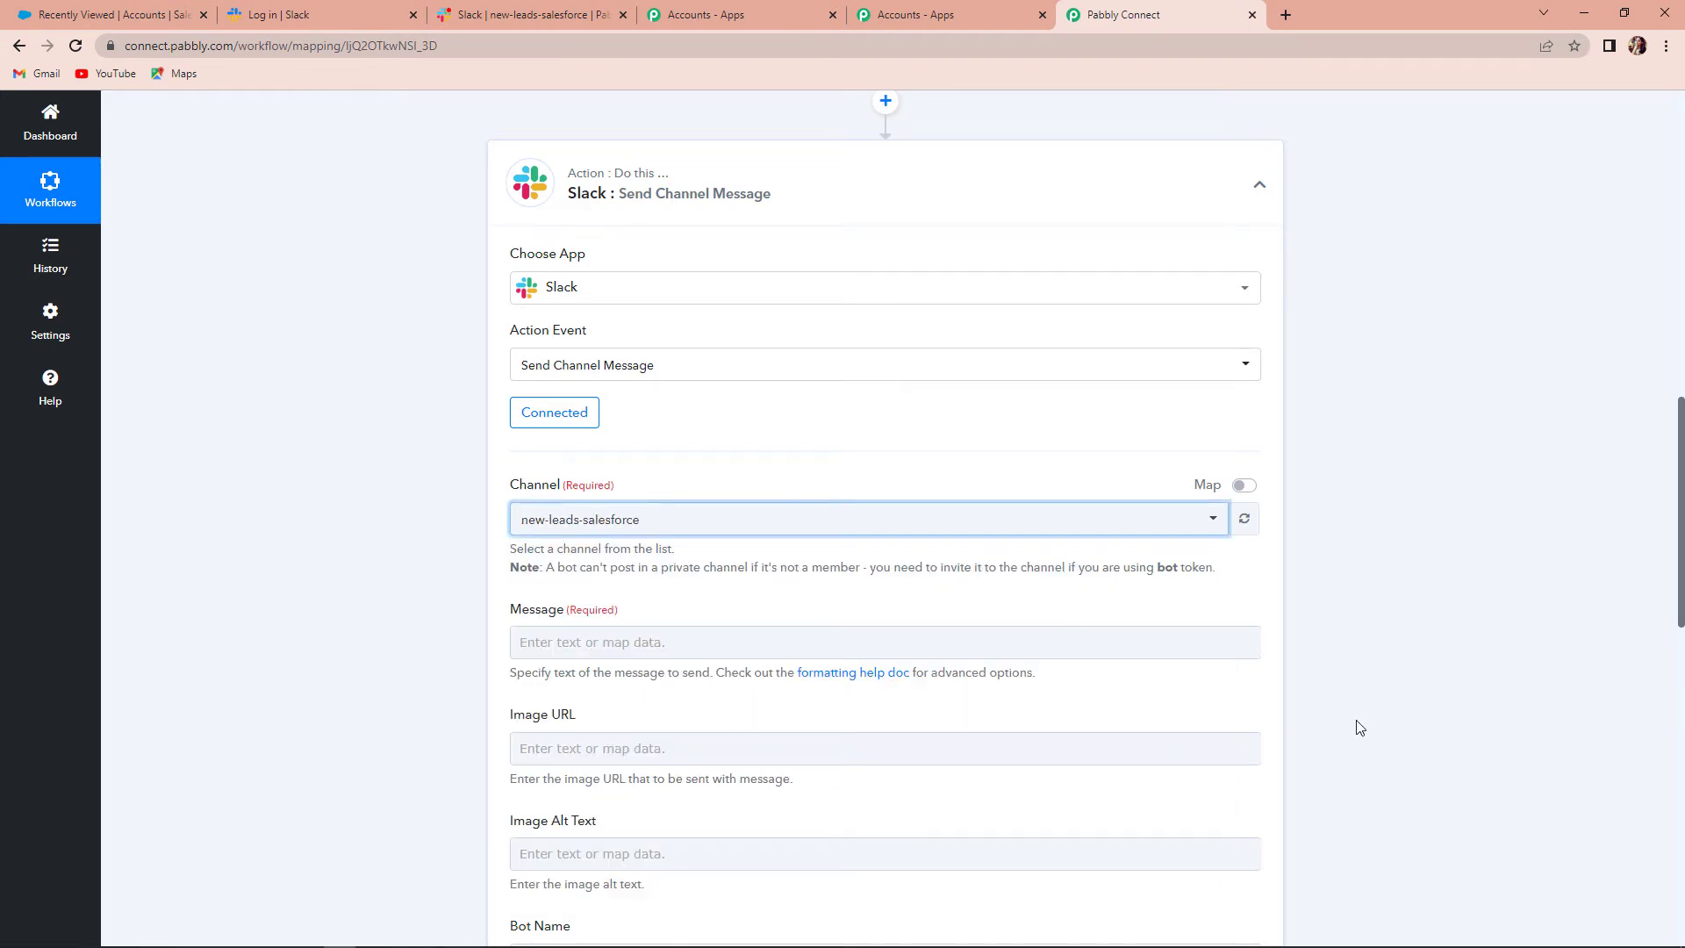
Step: Start the Slack message with the lines "Hello Team,", "A new lead has been generated through Salesforce." and "Details are:"
{"action": "scroll", "coordinate": [647, 634], "scroll_direction": "down", "scroll_amount": 1}
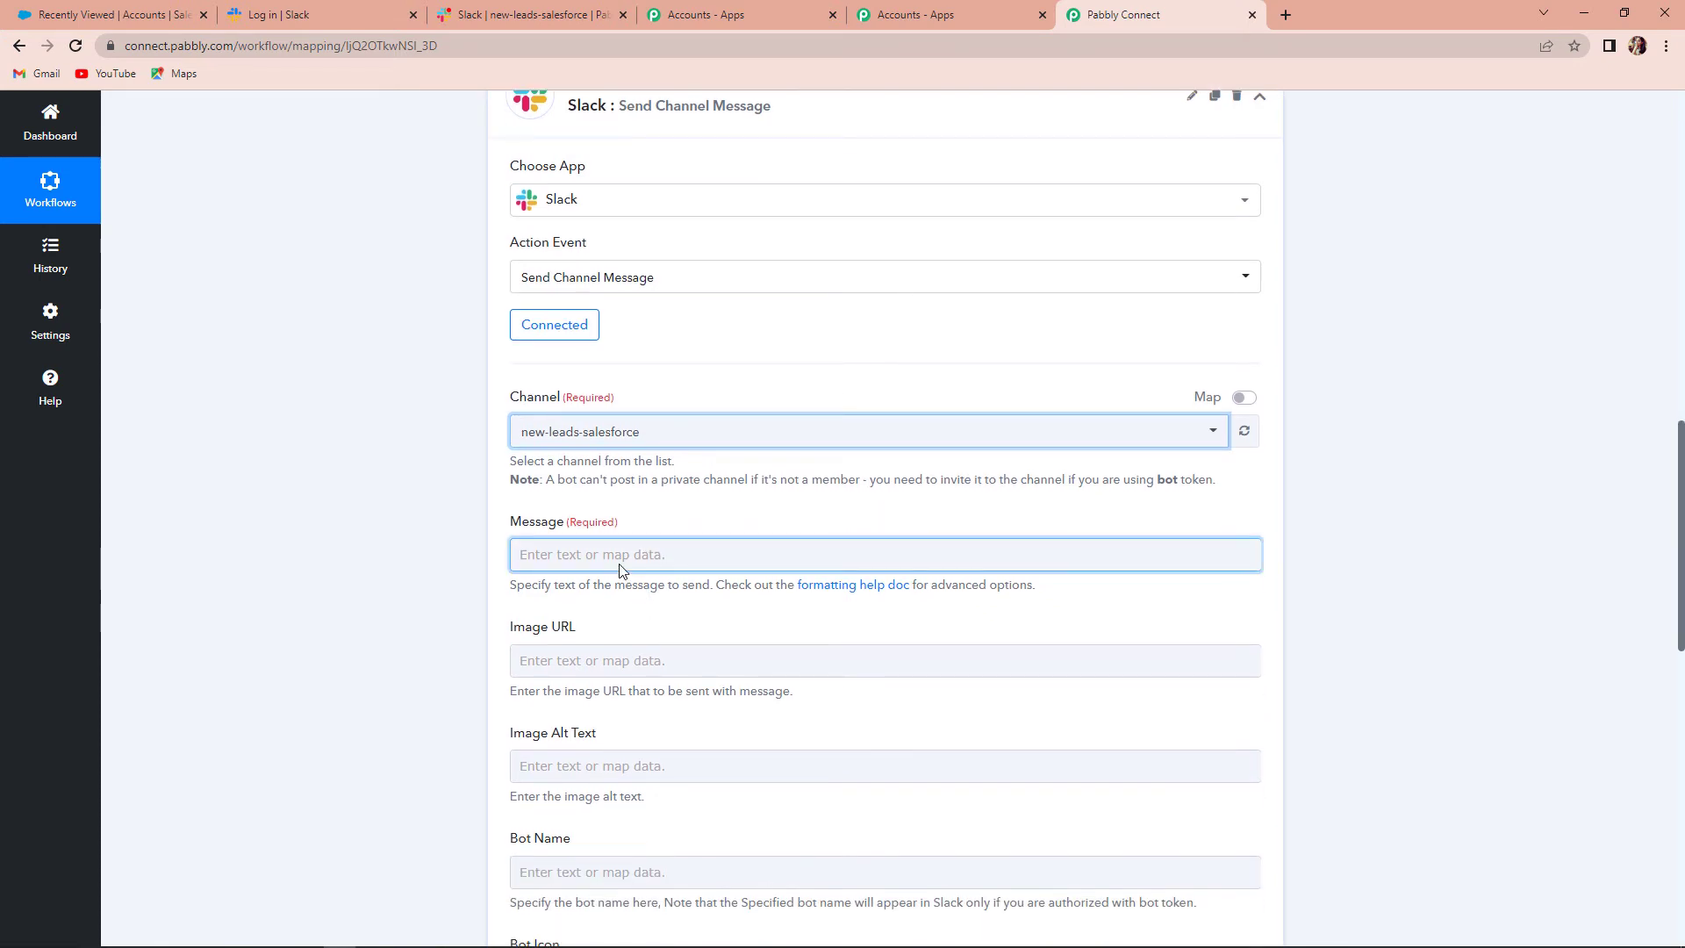
{"action": "left_click", "coordinate": [620, 569]}
{"action": "type", "text": "H"}
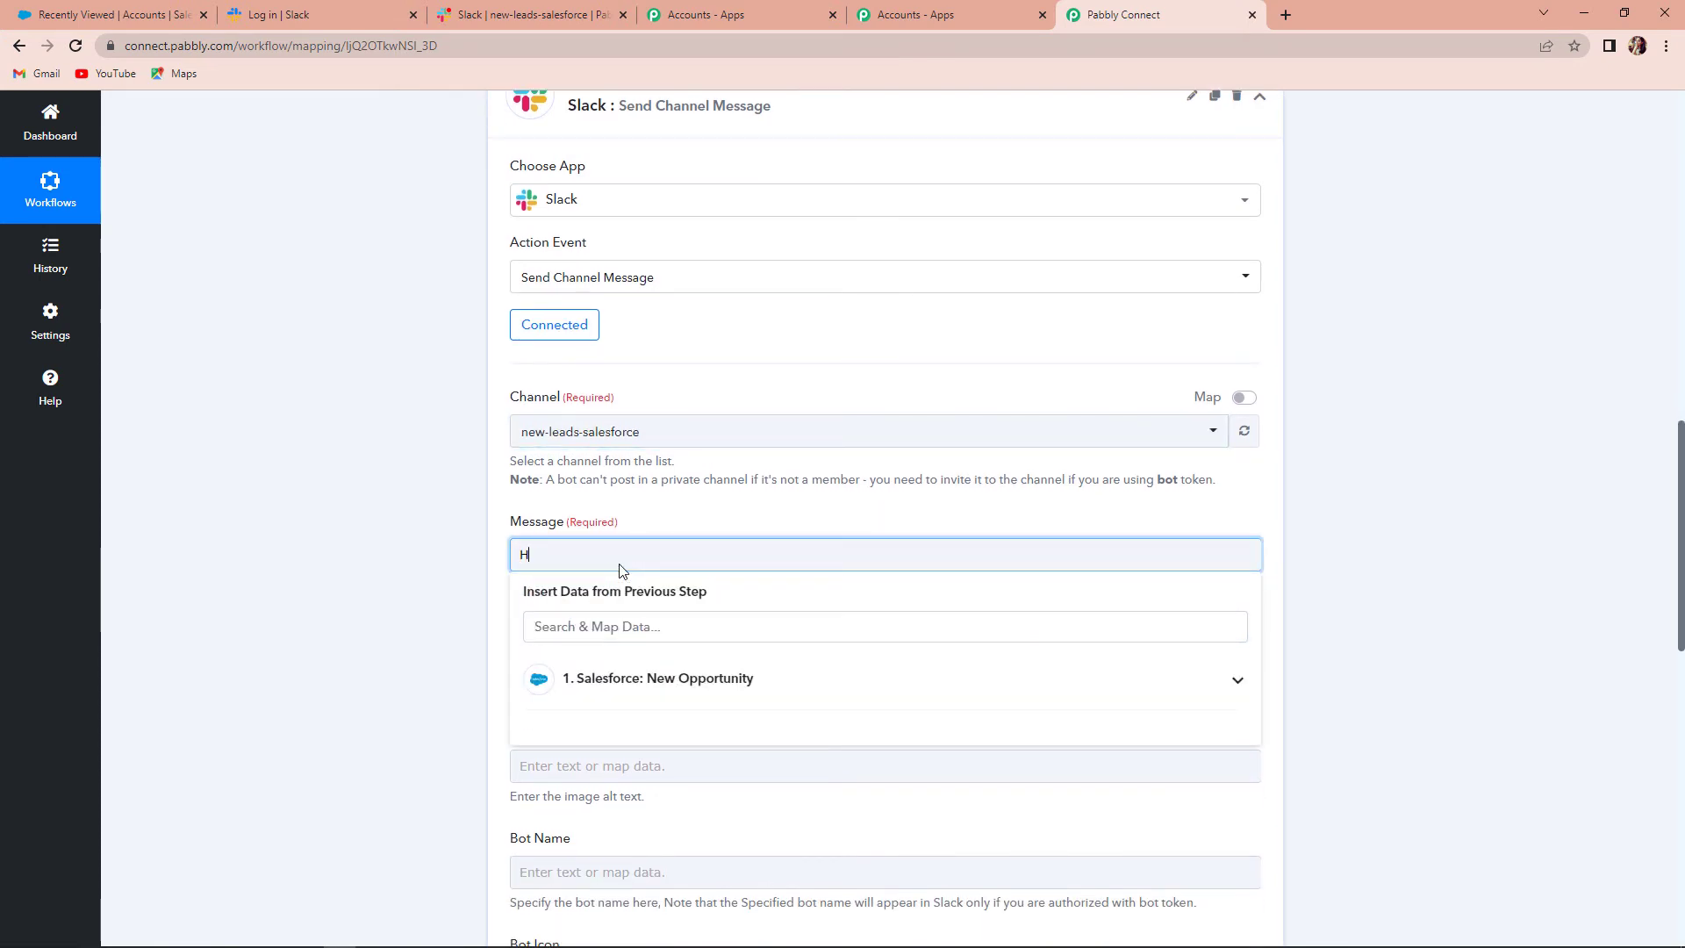
{"action": "type", "text": "ello Team,"}
{"action": "key", "text": "Return"}
{"action": "type", "text": "A new "}
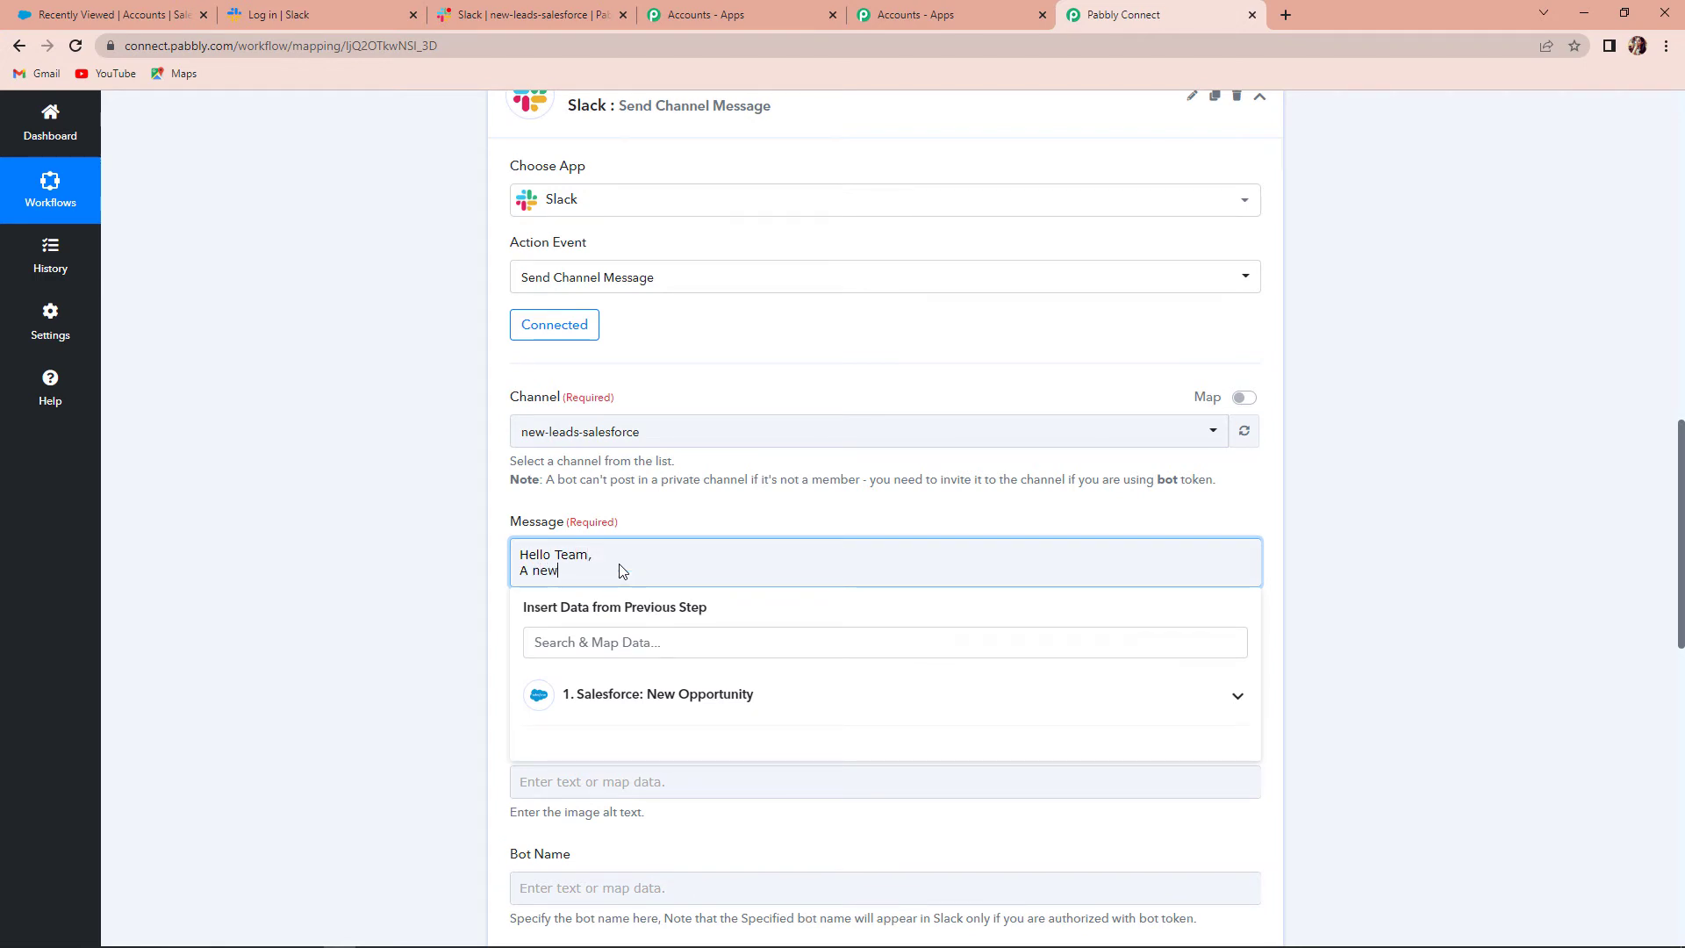
{"action": "type", "text": "lead has been generated through "}
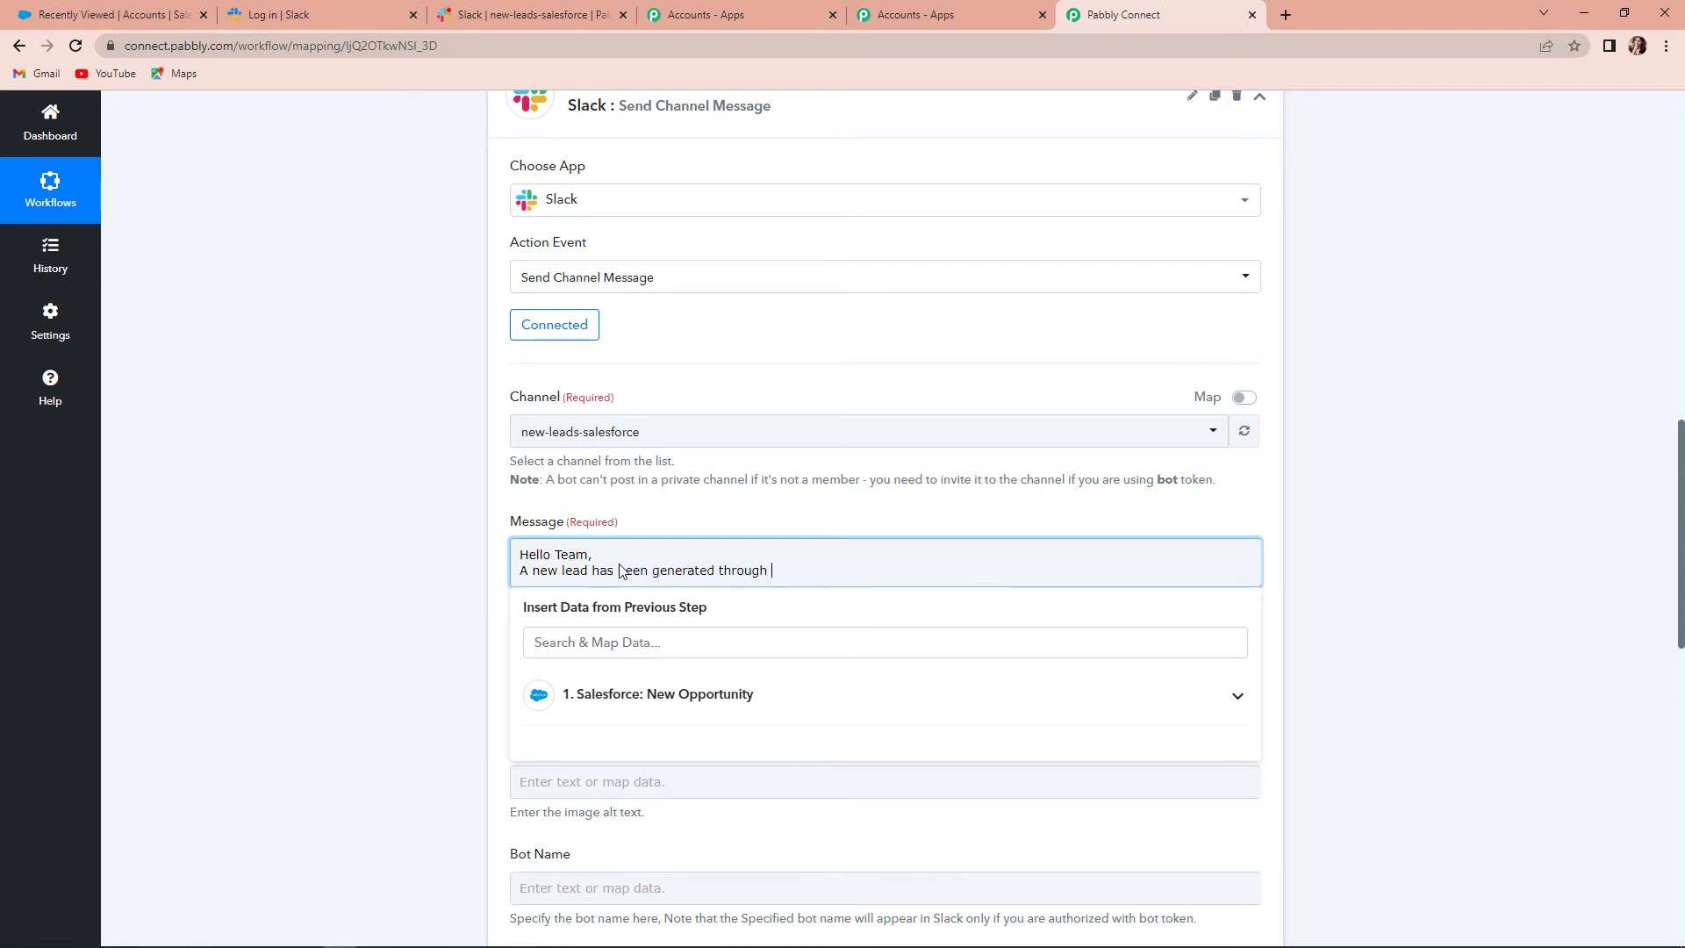
{"action": "type", "text": "Salesforce."}
{"action": "key", "text": "Return"}
{"action": "type", "text": "Deatils are:"}
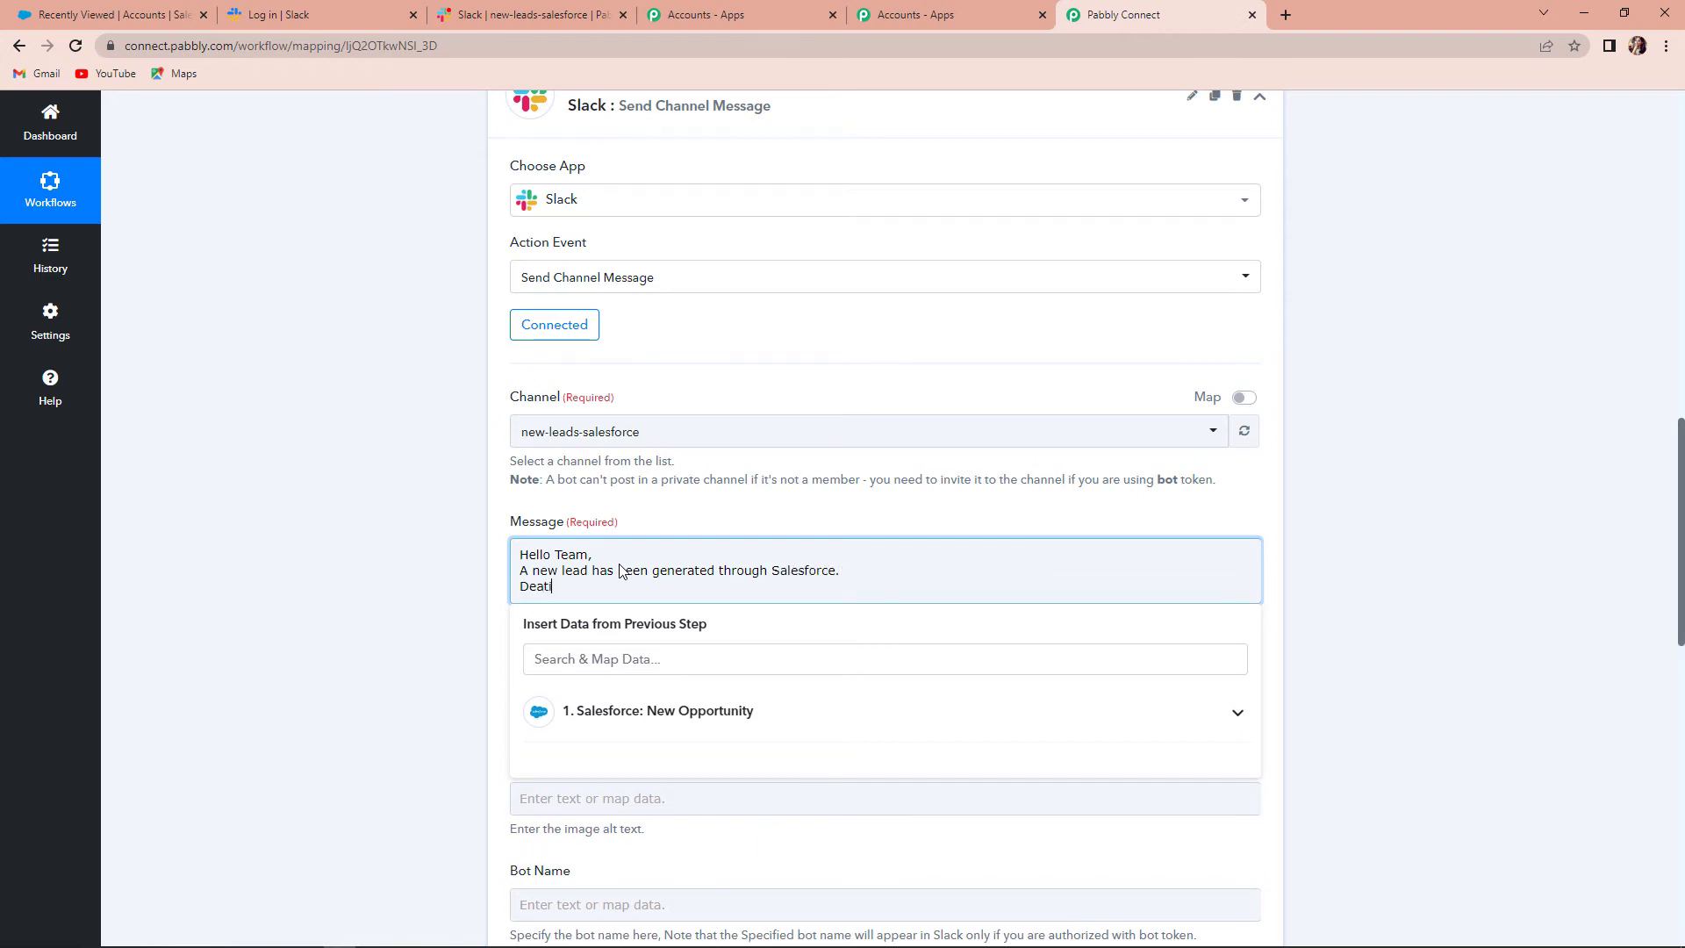
{"action": "key", "text": "Return"}
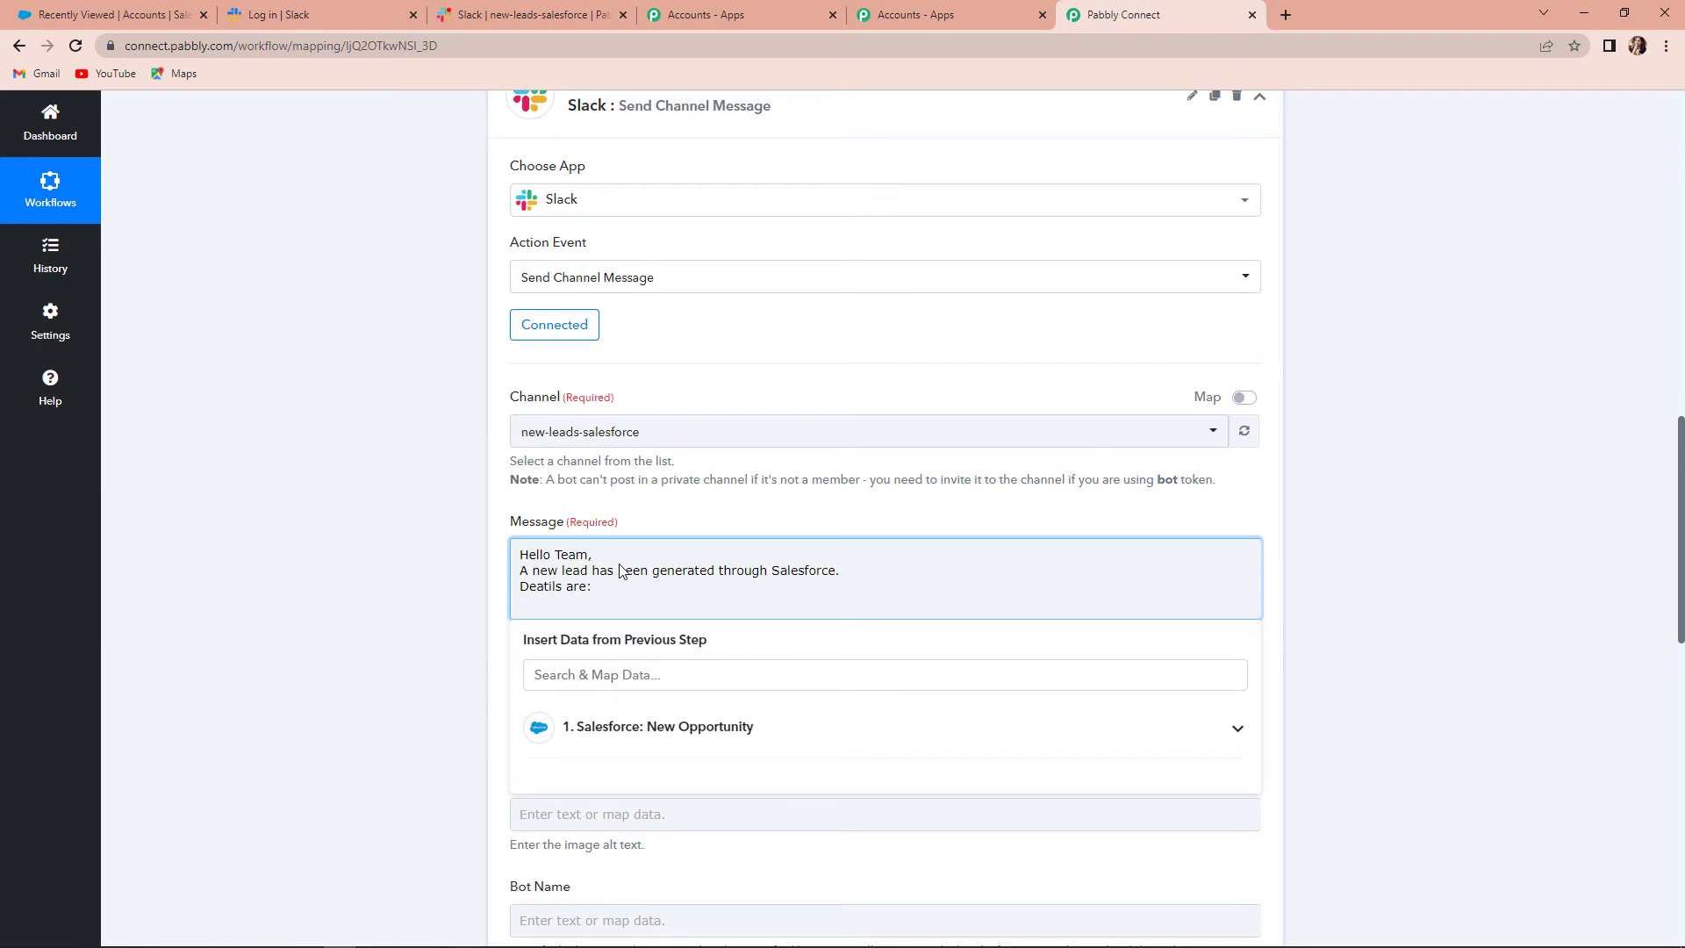
{"action": "key", "text": "BackSpace"}
{"action": "key", "text": "BackSpace"}
{"action": "key", "text": "BackSpace"}
{"action": "key", "text": "BackSpace"}
{"action": "key", "text": "BackSpace"}
{"action": "key", "text": "BackSpace"}
{"action": "key", "text": "BackSpace"}
{"action": "key", "text": "BackSpace"}
{"action": "key", "text": "BackSpace"}
{"action": "key", "text": "BackSpace"}
{"action": "key", "text": "BackSpace"}
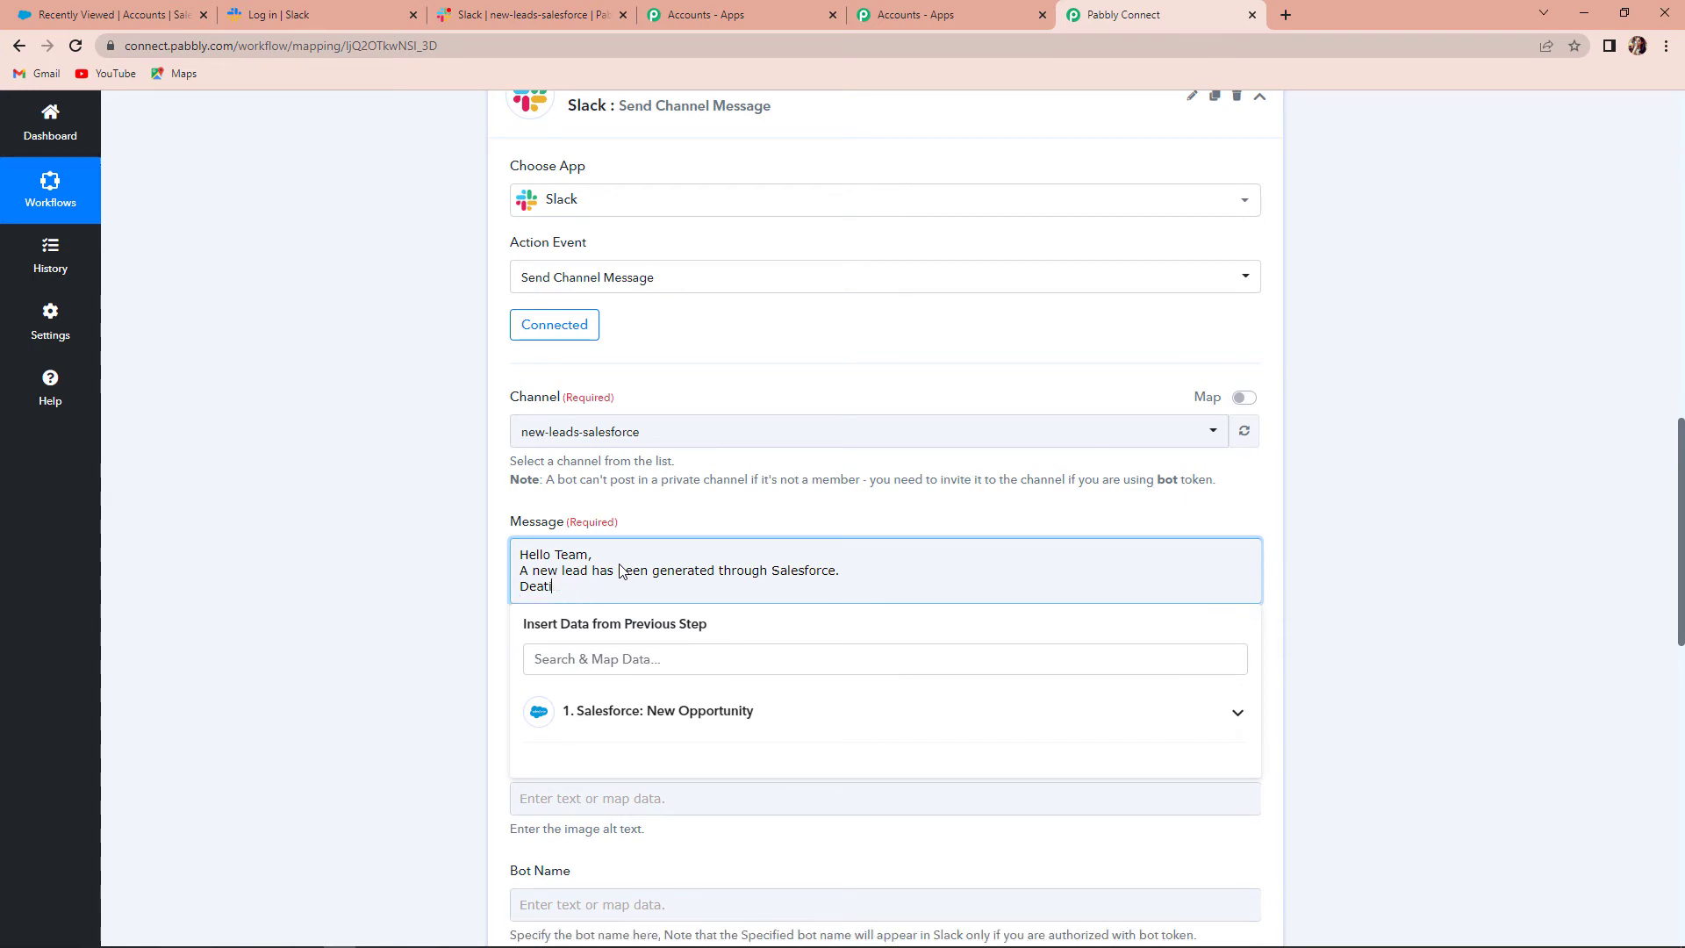
{"action": "type", "text": "tails are:"}
{"action": "key", "text": "Return"}
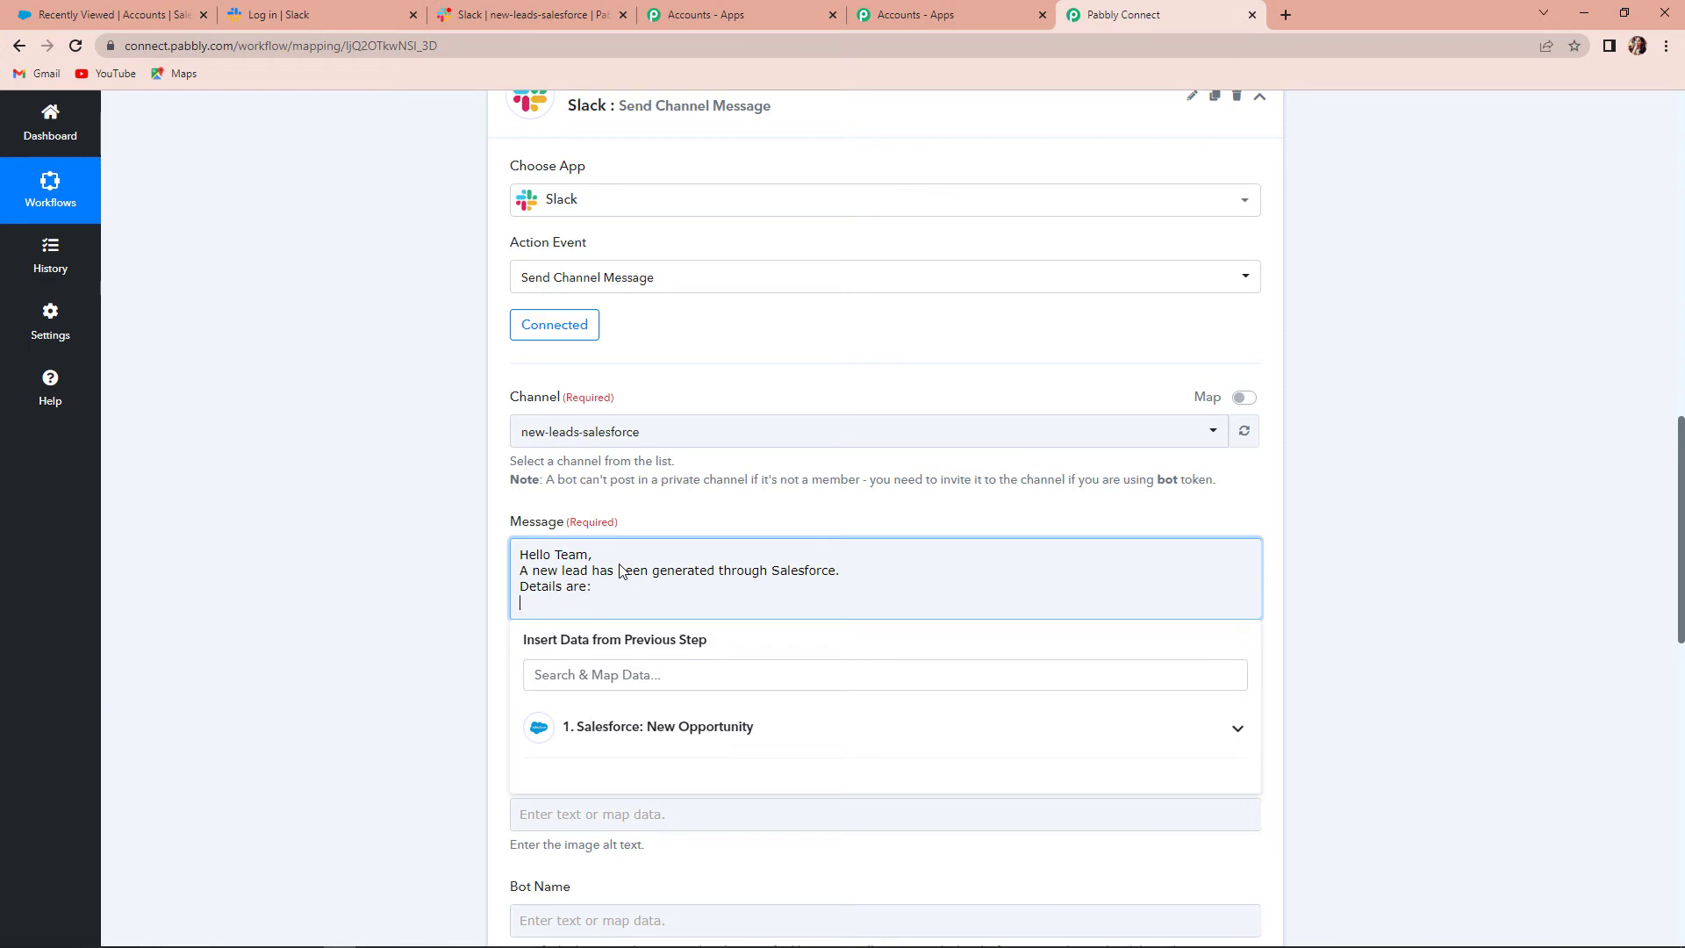
Step: Map the Salesforce opportunity's Name field into the message below "Details are:" and label it "Name:"
{"action": "left_click", "coordinate": [658, 727]}
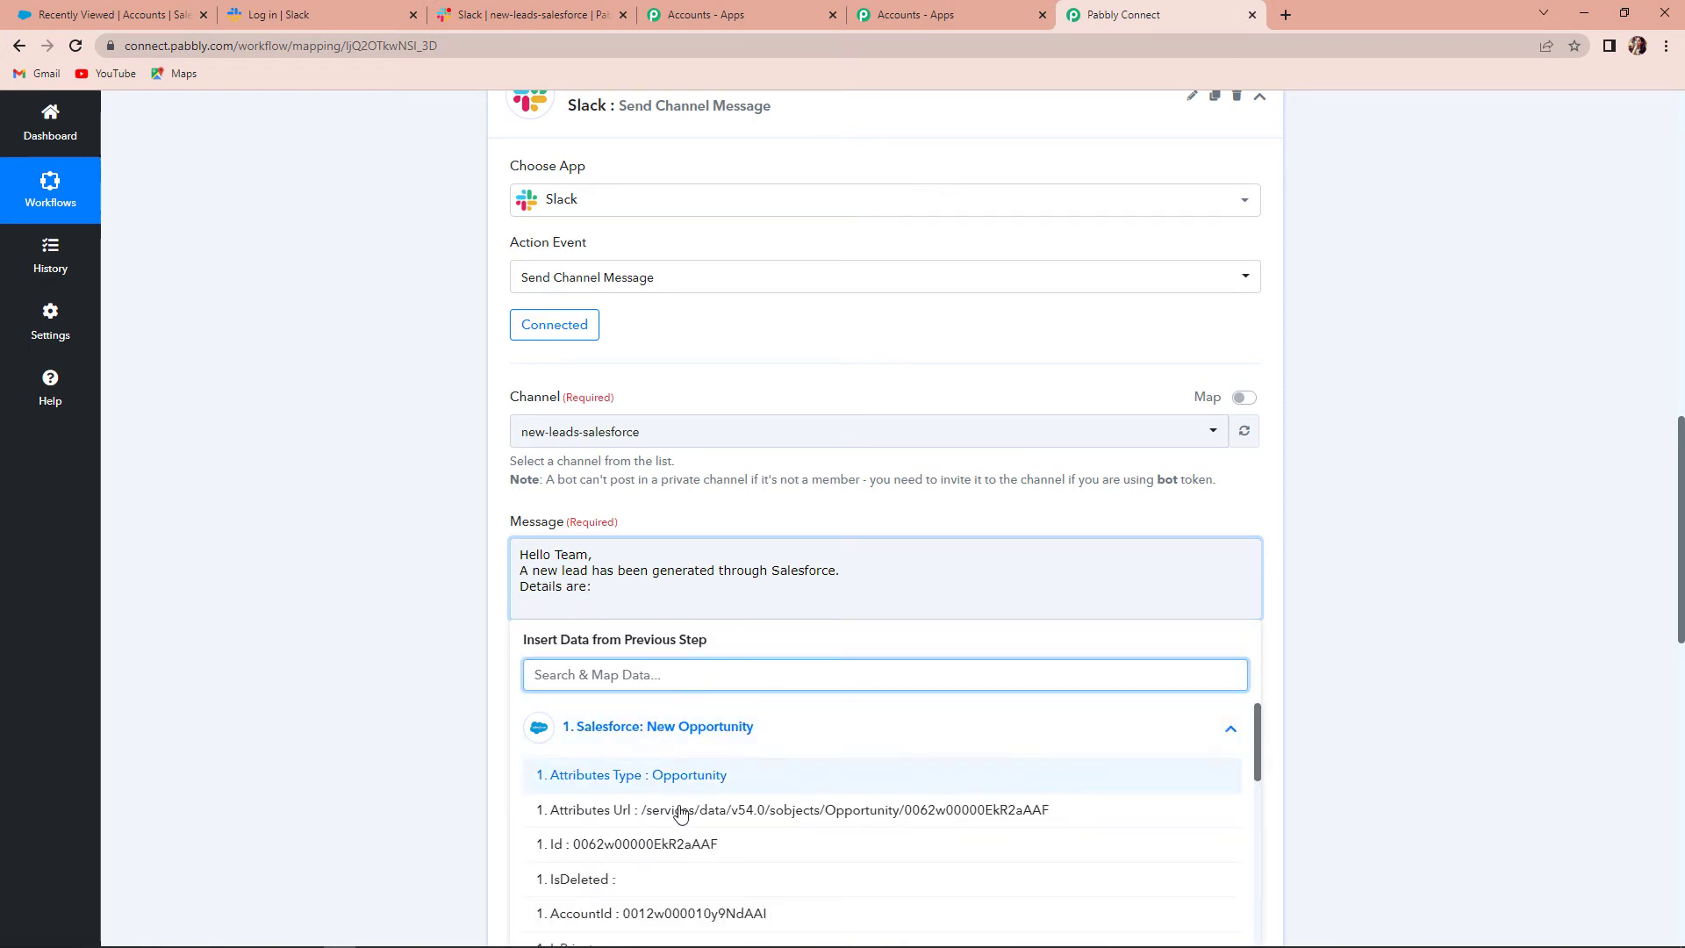
{"action": "scroll", "coordinate": [680, 816], "scroll_direction": "down", "scroll_amount": 3}
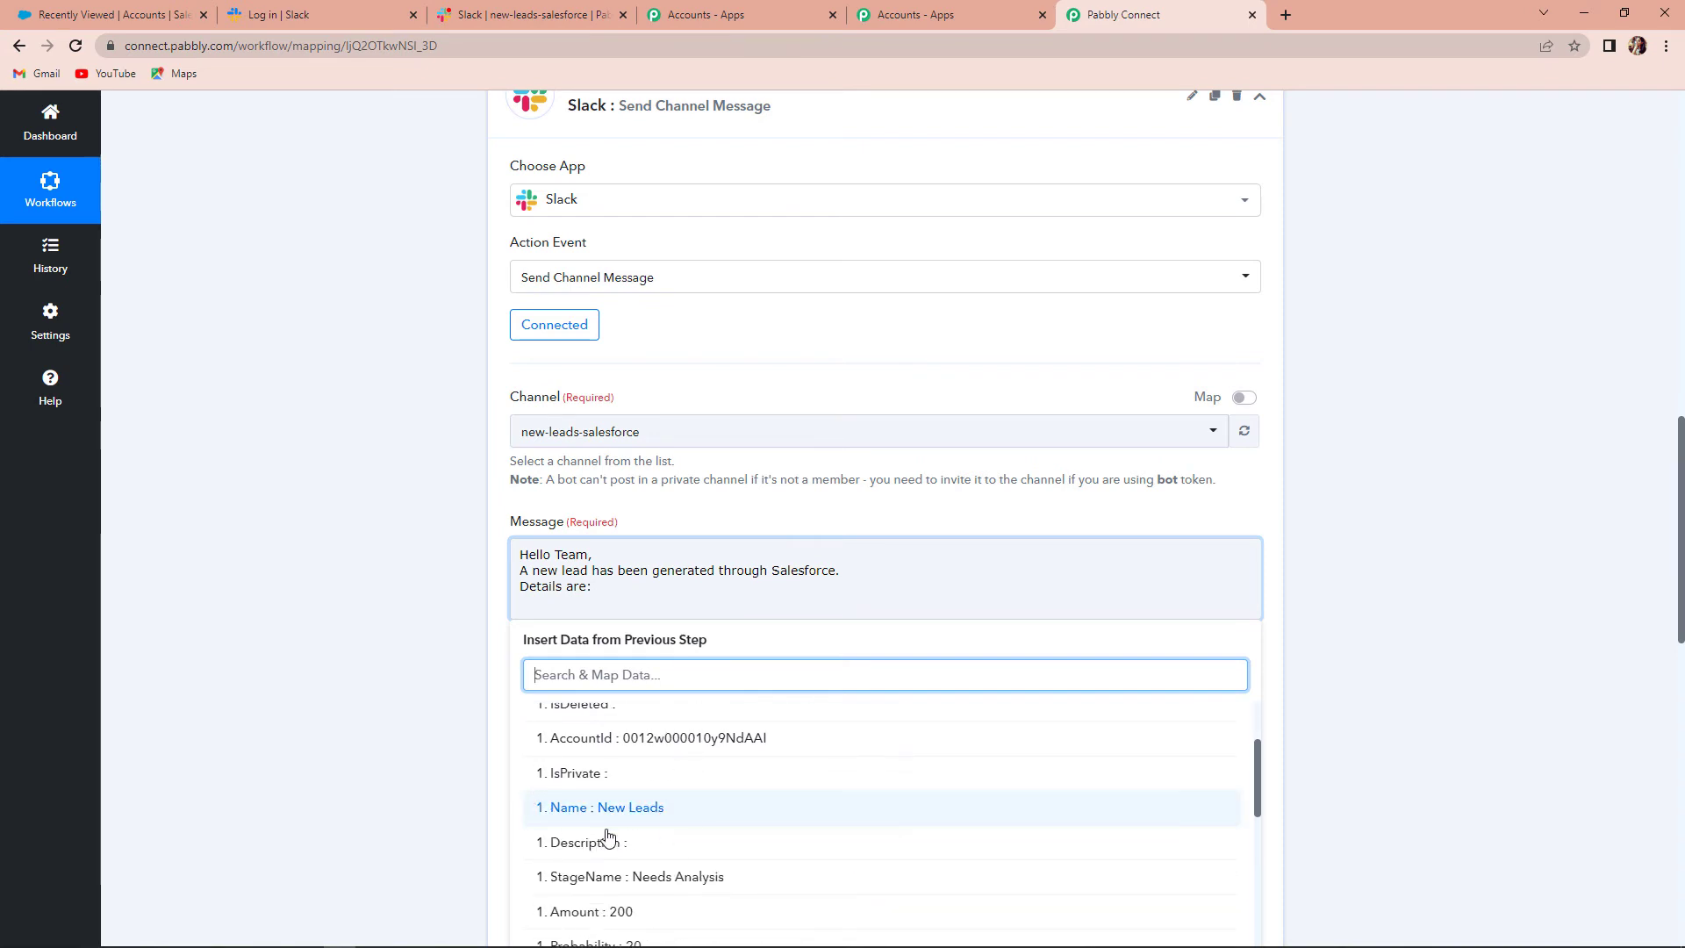
{"action": "left_click", "coordinate": [553, 809]}
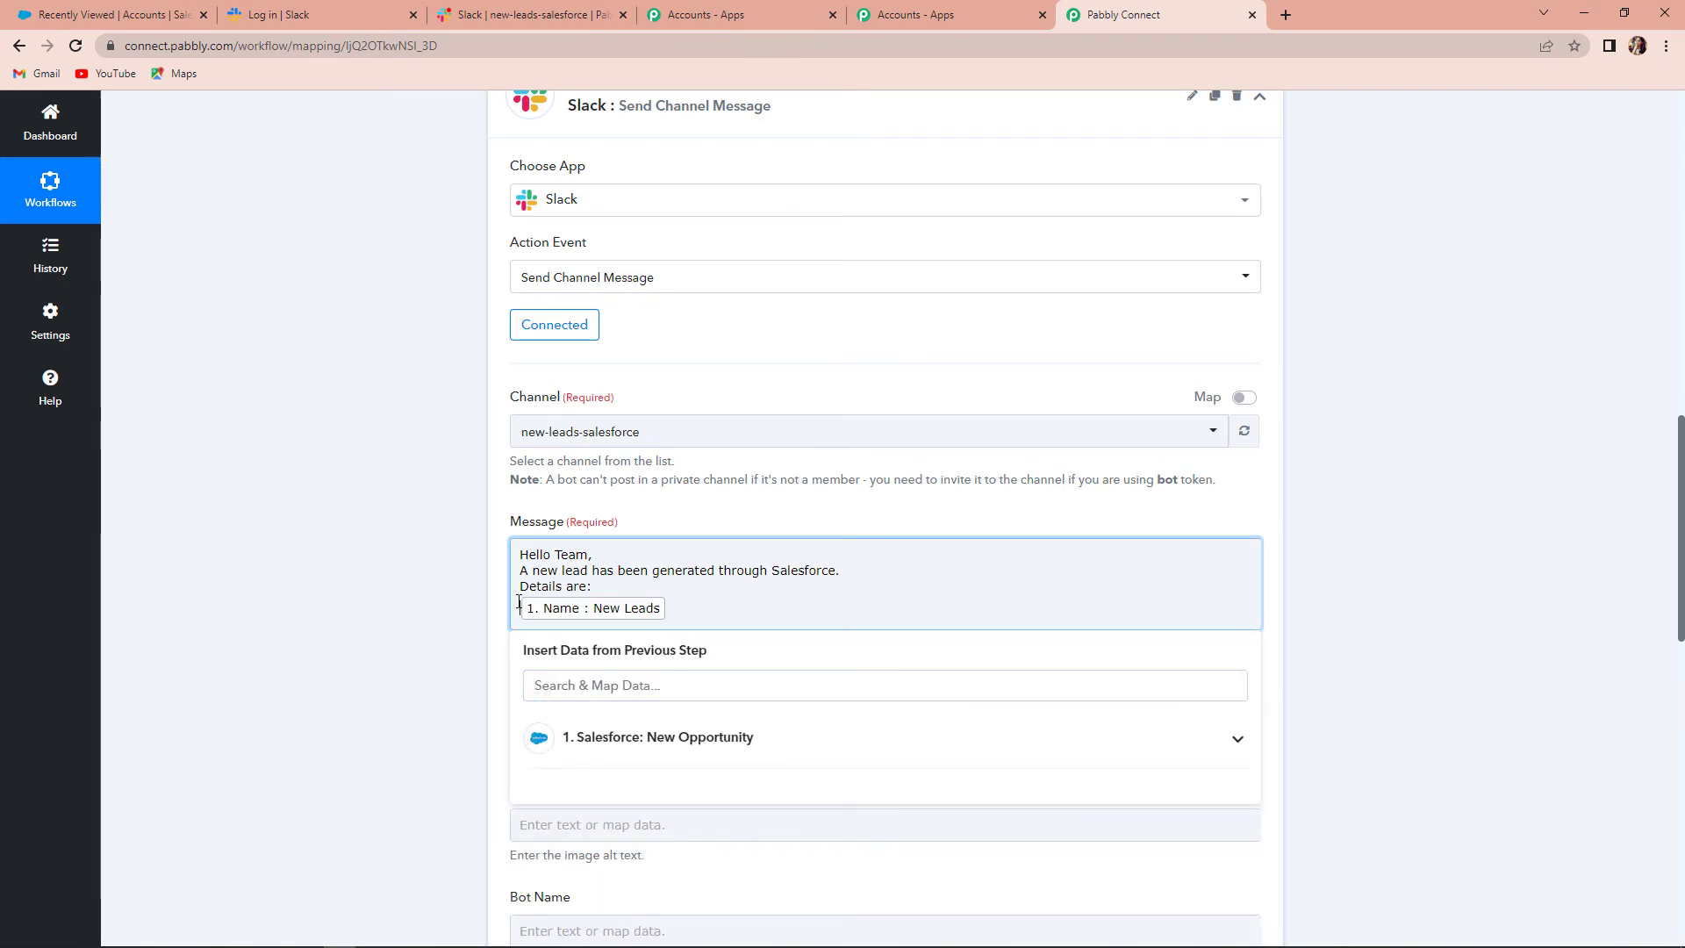
{"action": "type", "text": "Name"}
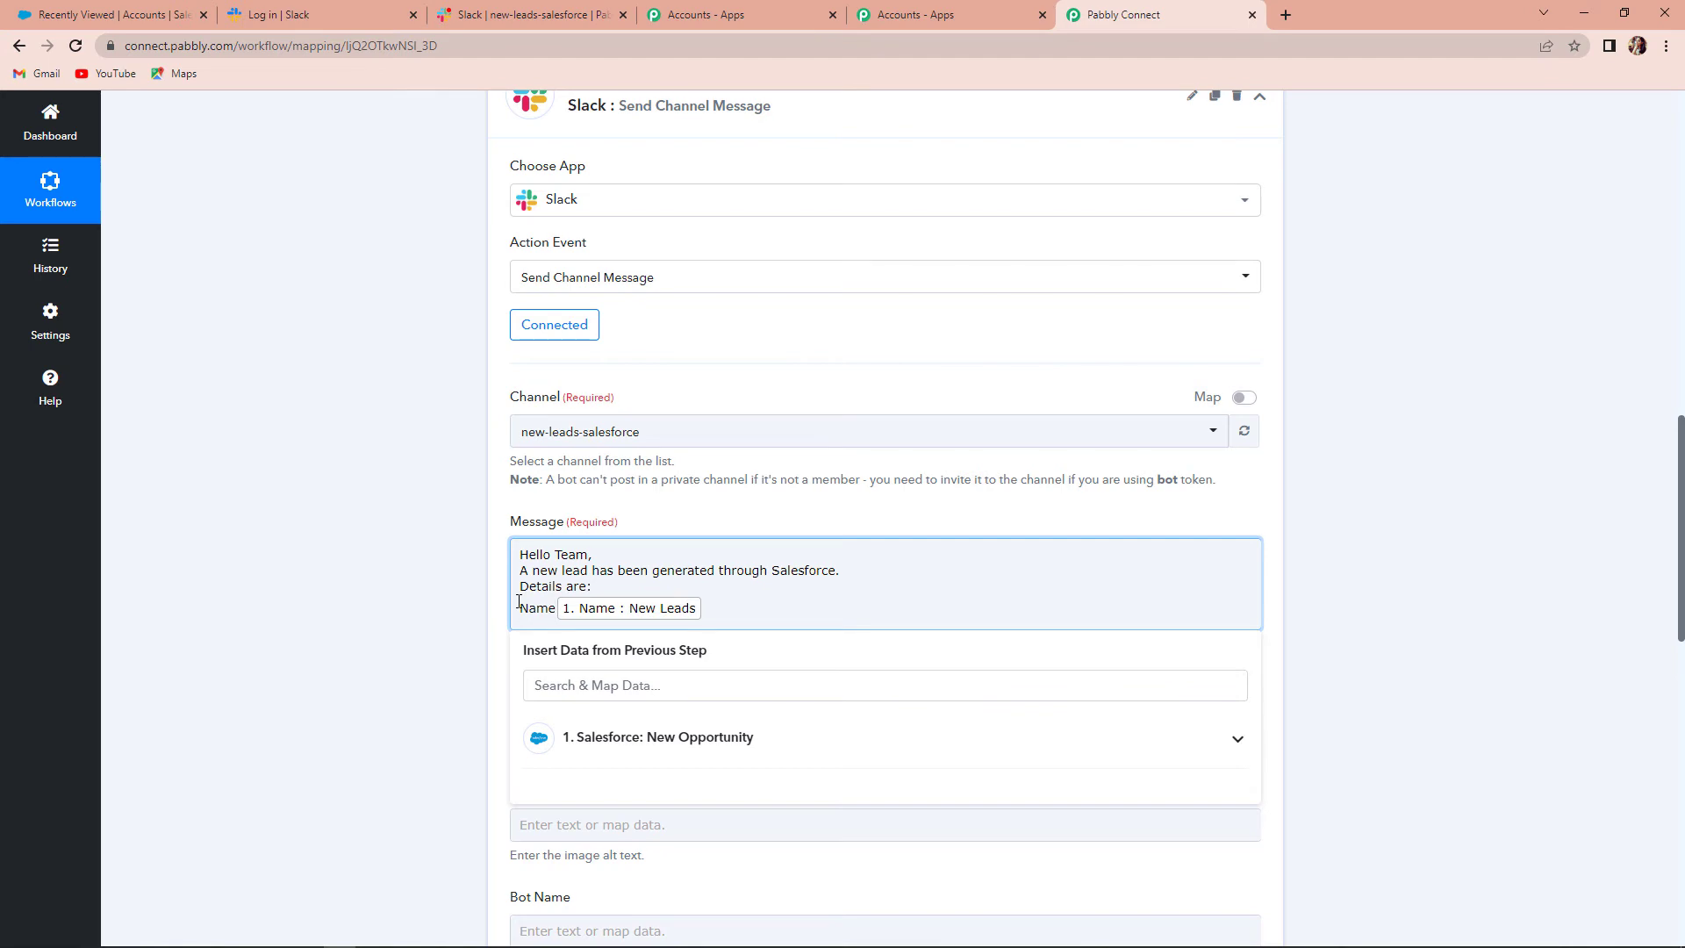
{"action": "type", "text": ":"}
Step: Add a new message line with the mapped Salesforce StageName field, labelled "Stage Name:"
{"action": "key", "text": "Return"}
{"action": "left_click", "coordinate": [746, 756]}
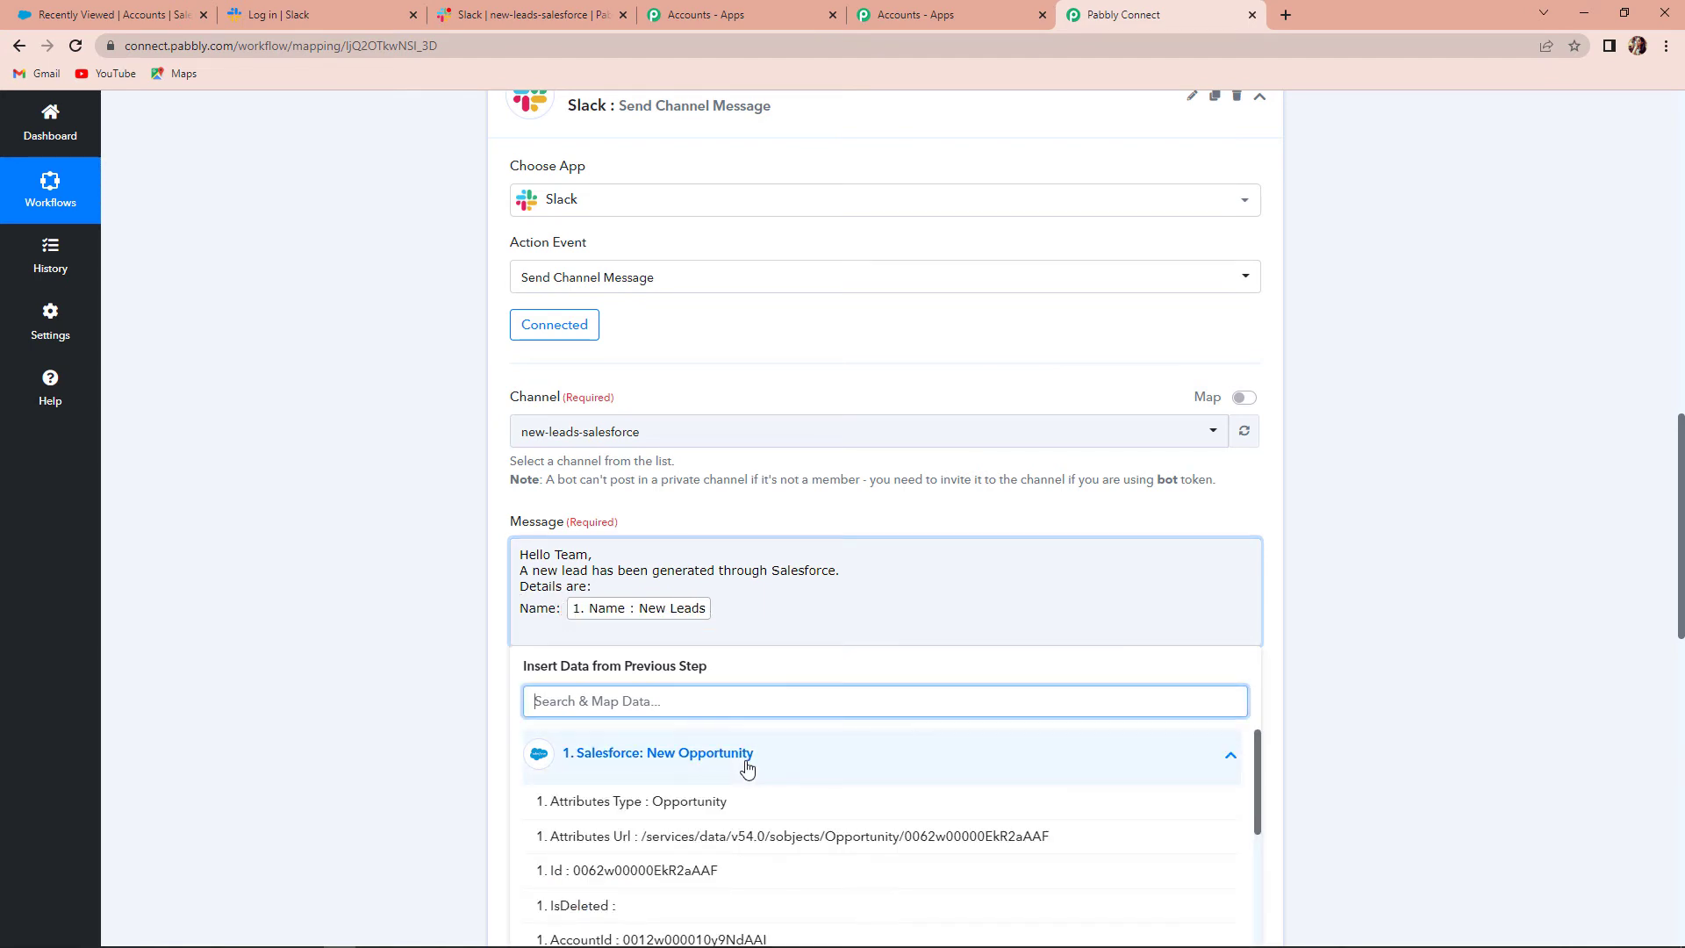
{"action": "scroll", "coordinate": [808, 850], "scroll_direction": "down", "scroll_amount": 3}
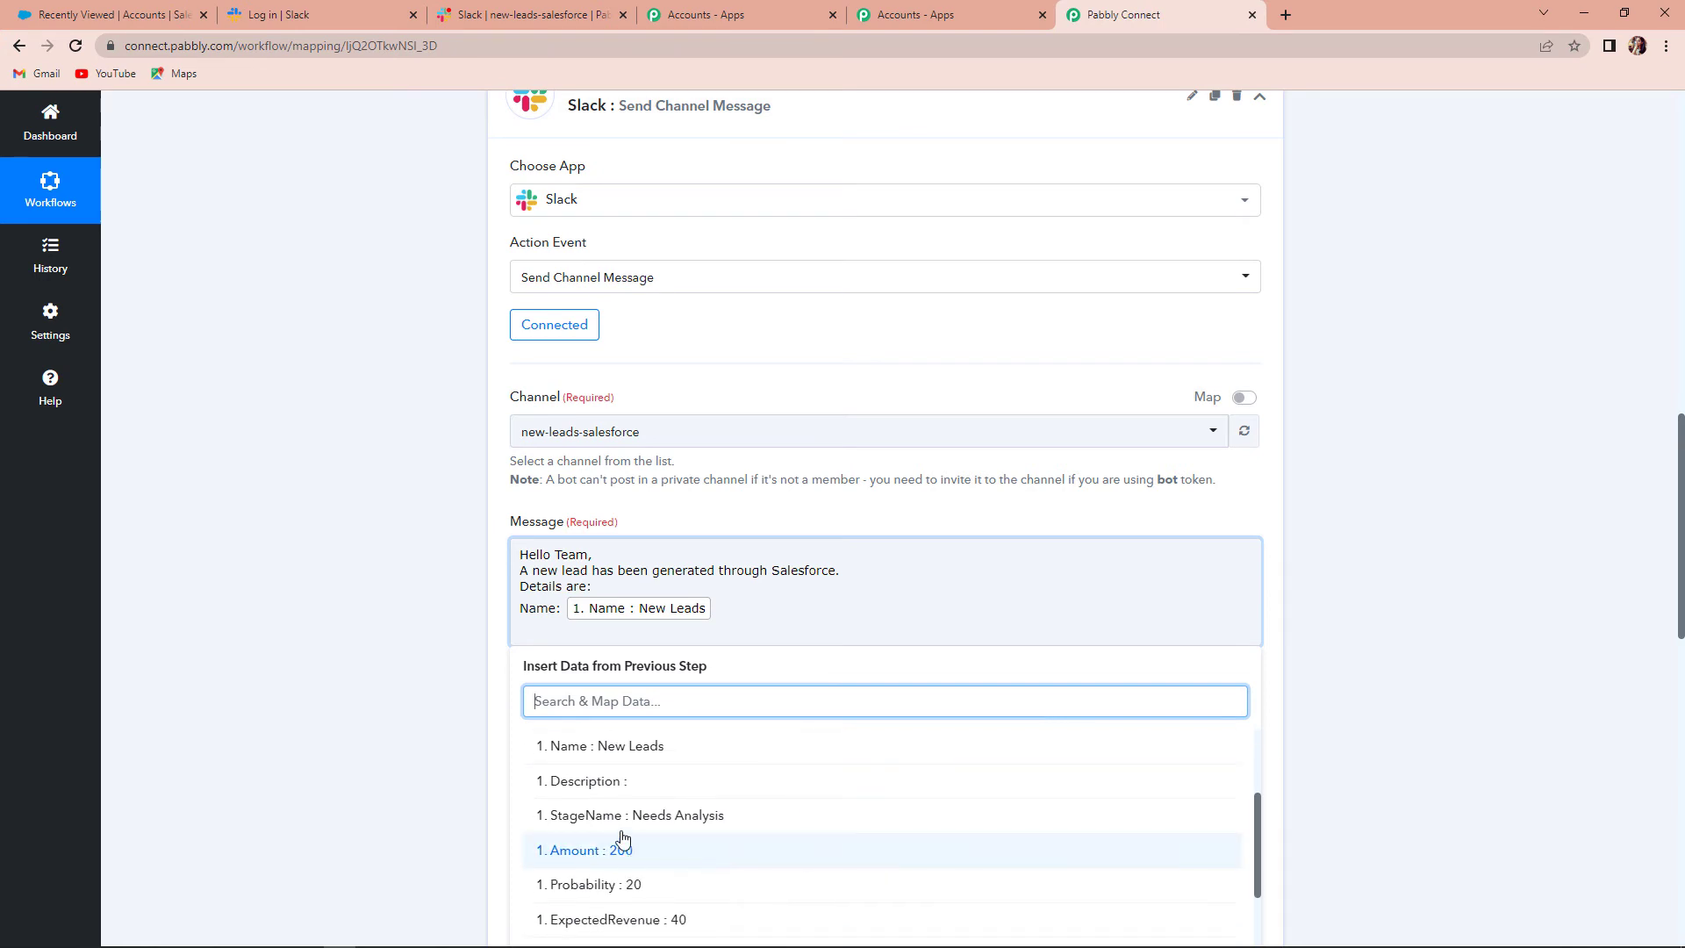
{"action": "left_click", "coordinate": [612, 825]}
{"action": "left_click", "coordinate": [521, 634]}
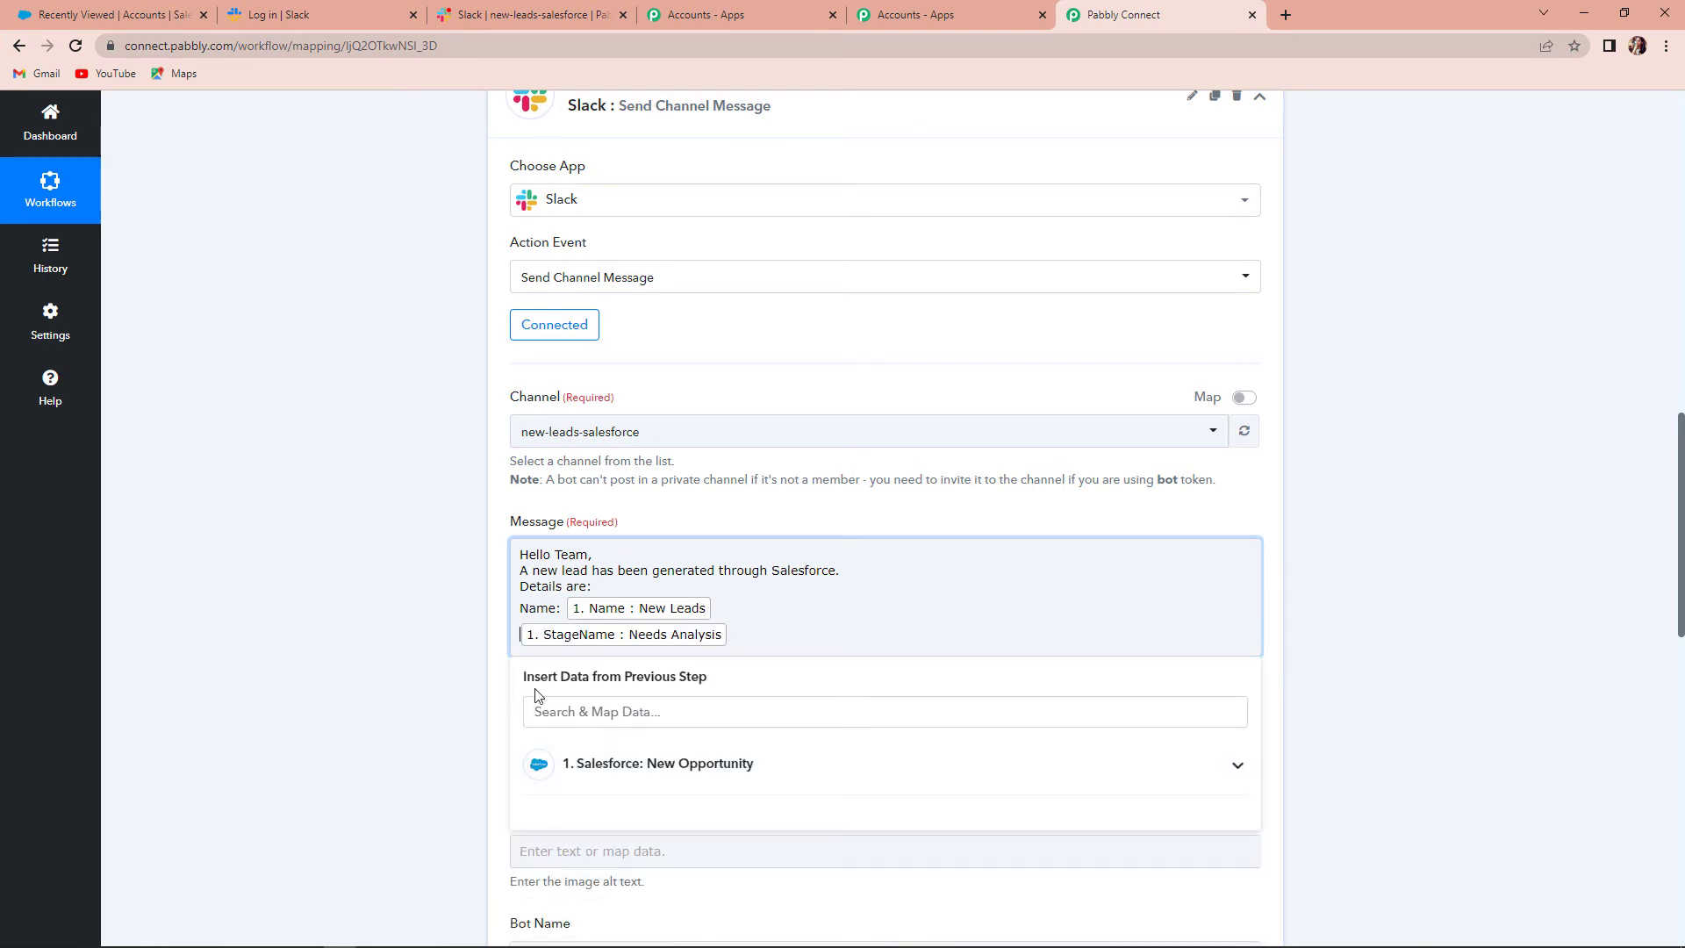
{"action": "type", "text": "Stage"}
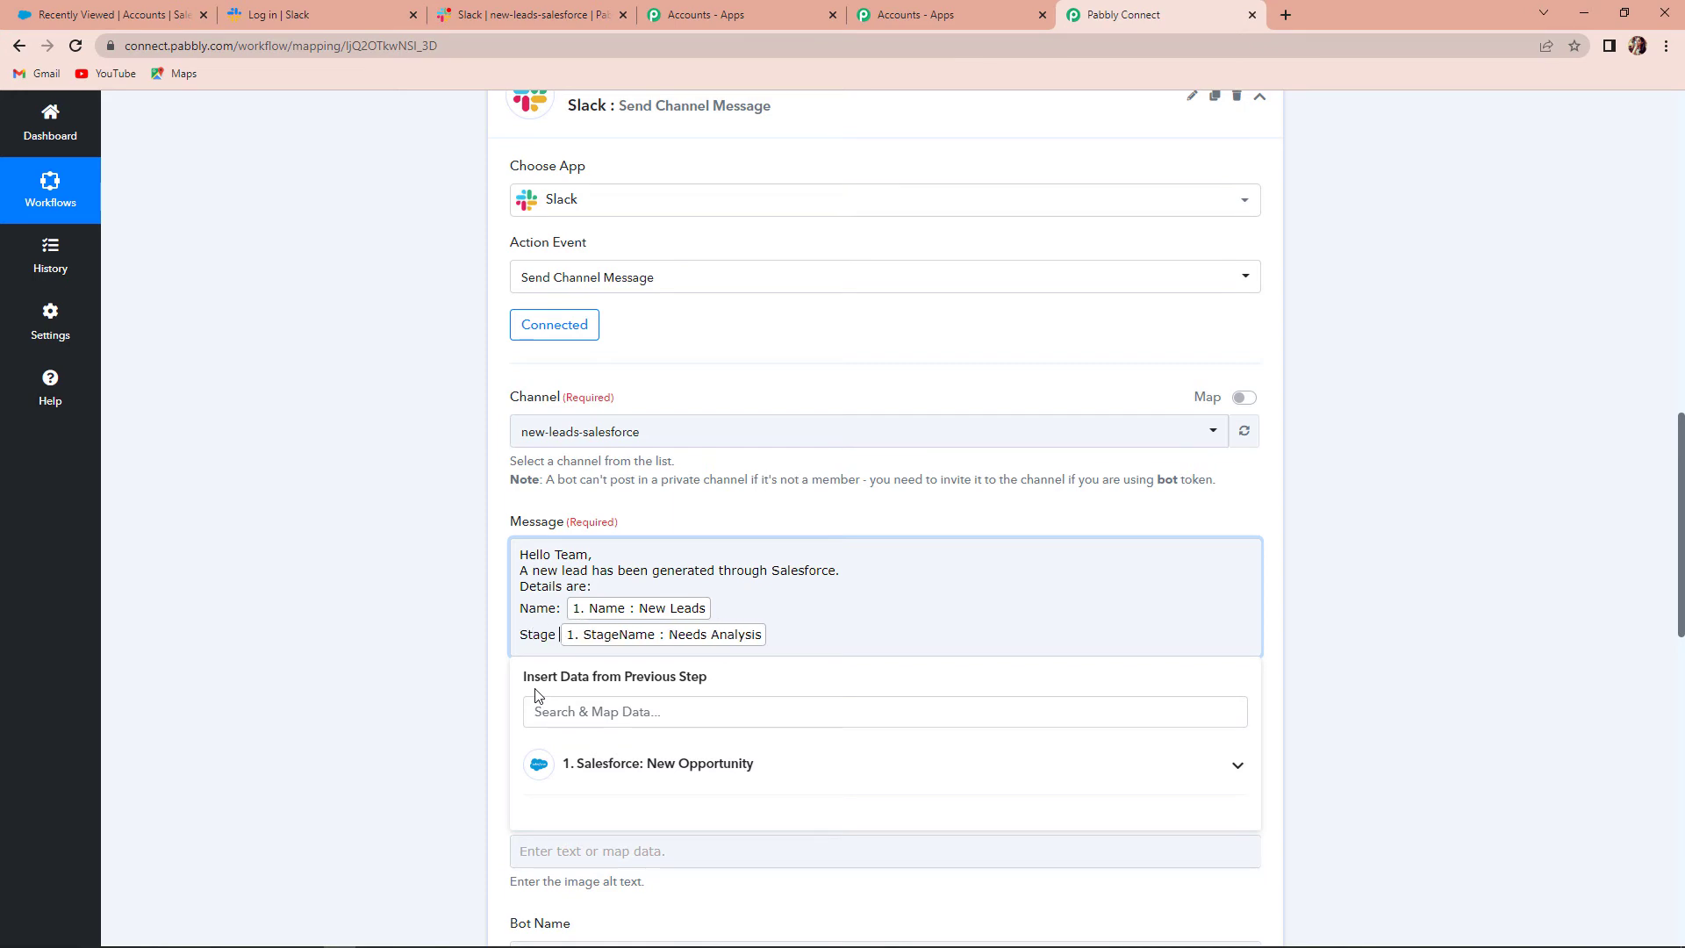
{"action": "type", "text": " Name:"}
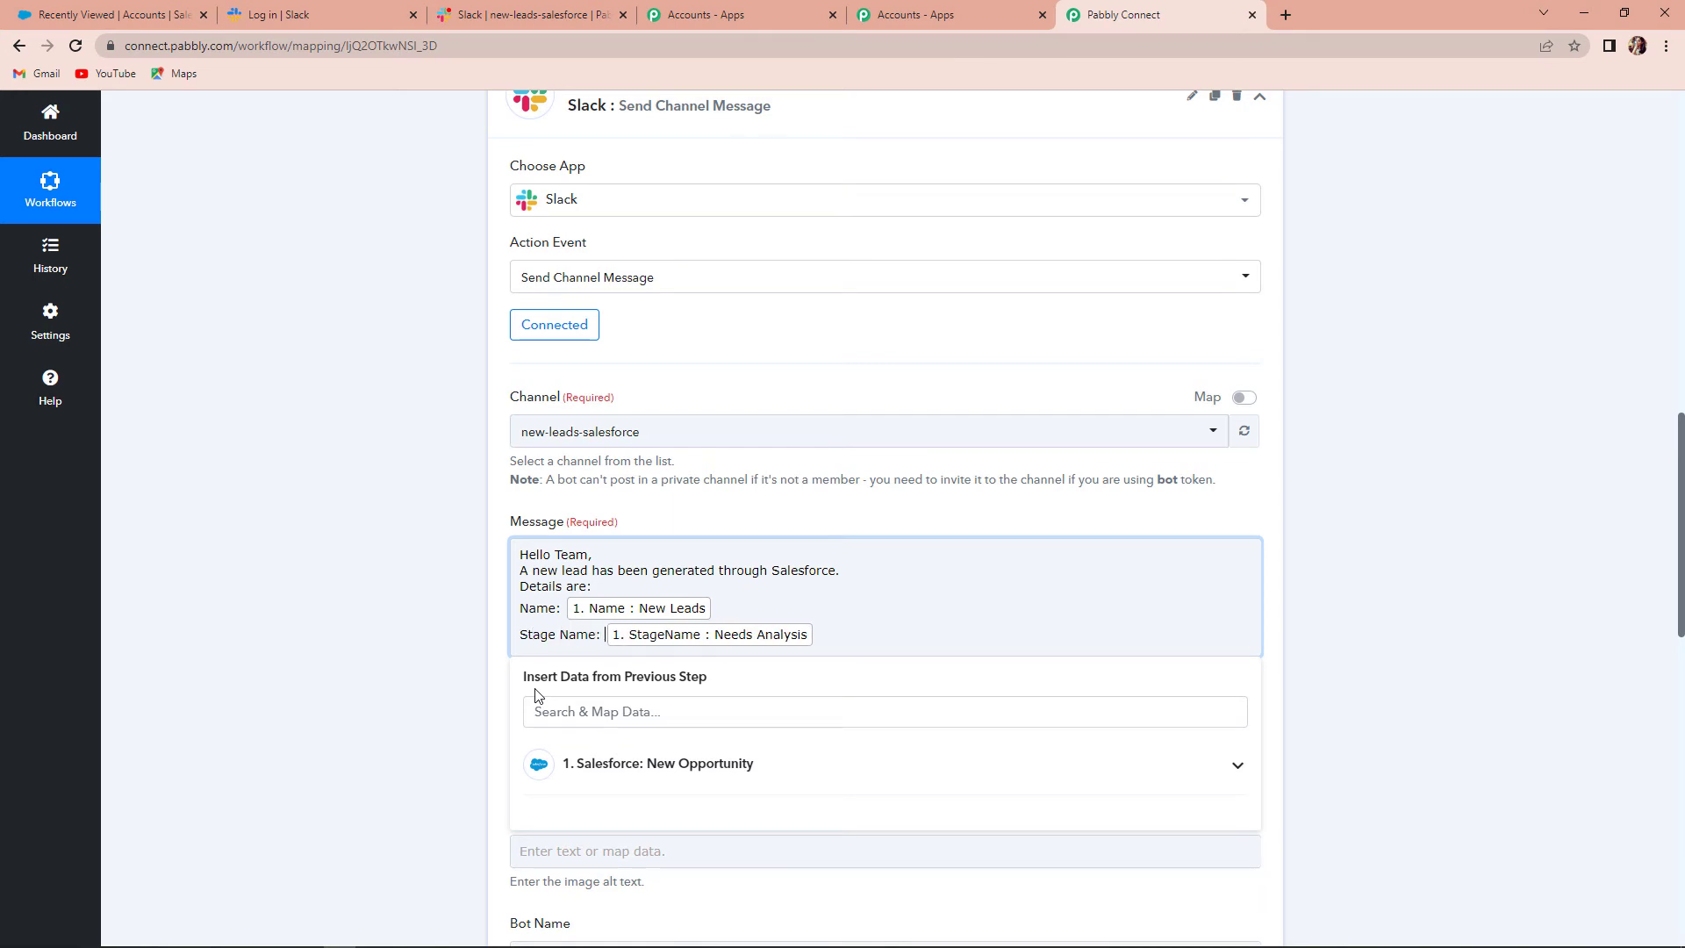
{"action": "left_click", "coordinate": [834, 639]}
Step: Add a line below the stage name with the mapped Salesforce Amount field, labelled "Amount:"
{"action": "key", "text": "Return"}
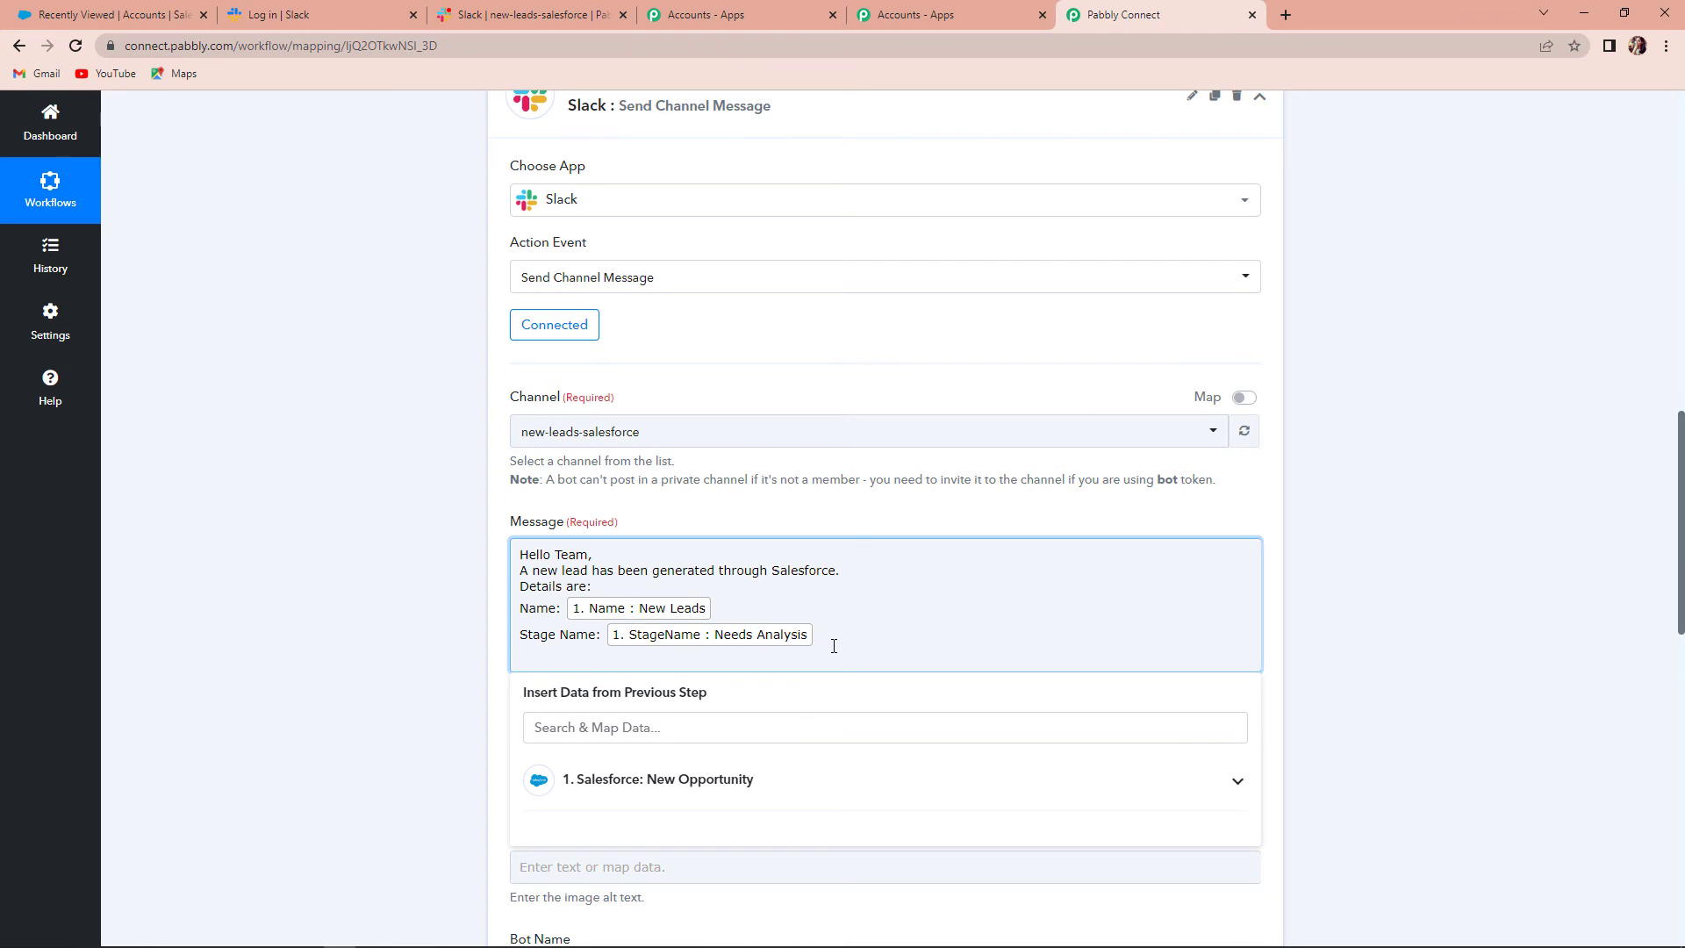
{"action": "left_click", "coordinate": [756, 784]}
{"action": "scroll", "coordinate": [808, 869], "scroll_direction": "down", "scroll_amount": 3}
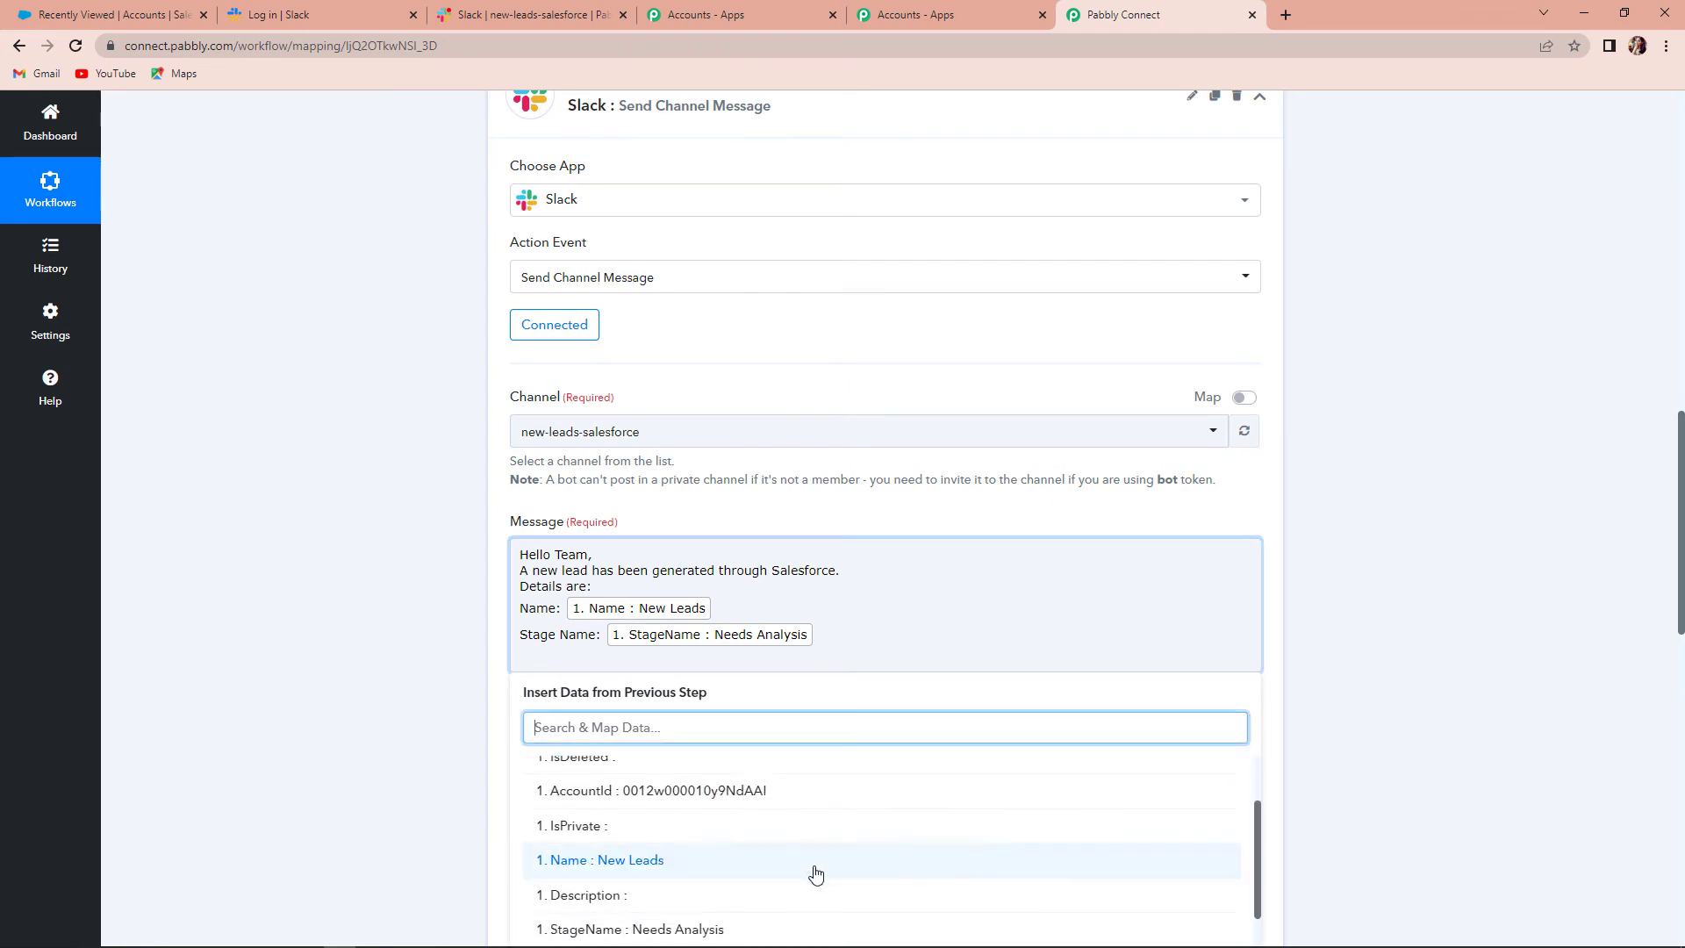
{"action": "scroll", "coordinate": [815, 873], "scroll_direction": "down", "scroll_amount": 2}
{"action": "left_click", "coordinate": [731, 878]}
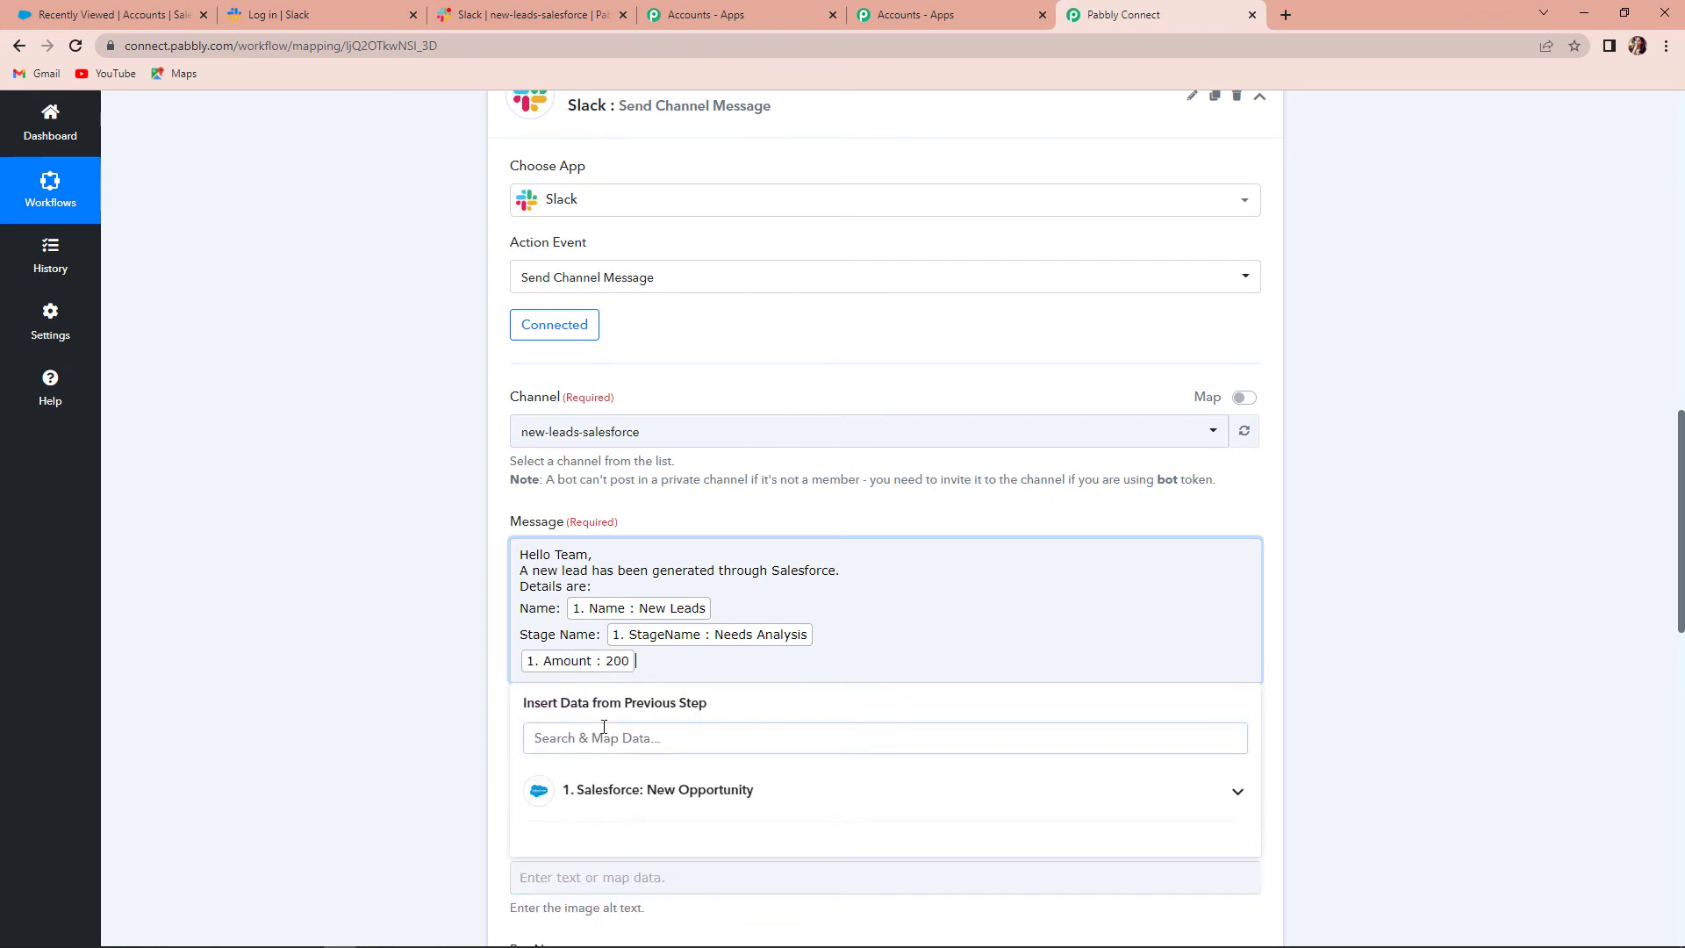
{"action": "left_click", "coordinate": [529, 679]}
{"action": "type", "text": "Amount"}
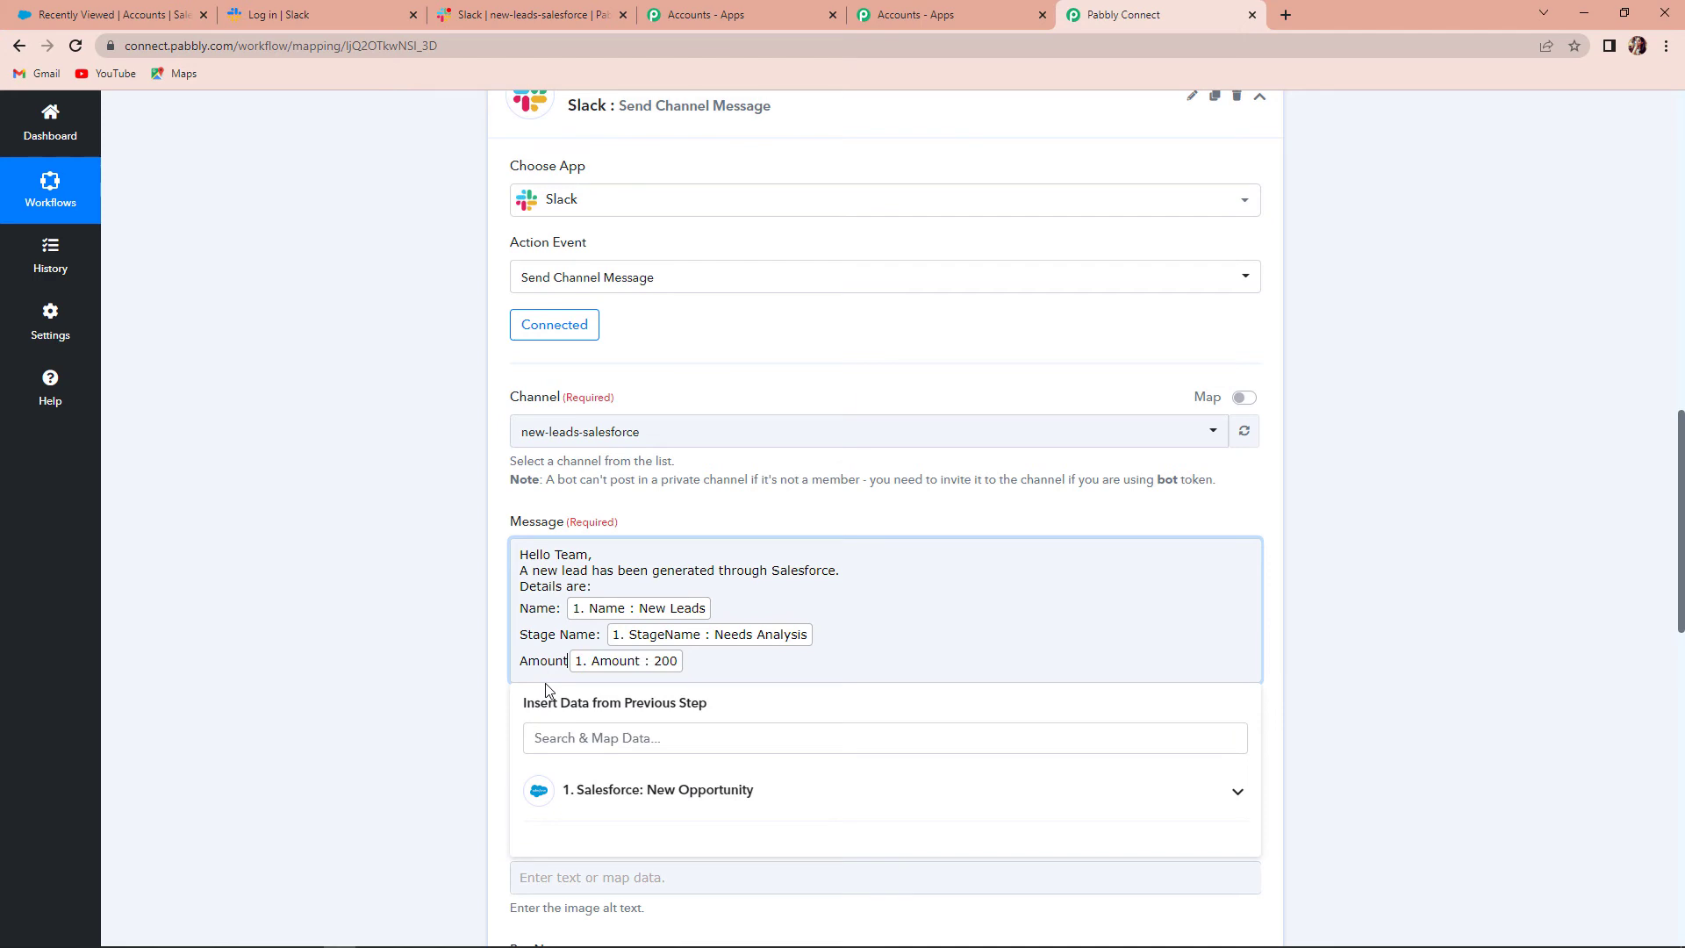
{"action": "type", "text": ":"}
{"action": "left_click", "coordinate": [724, 662]}
Step: Close the message, after a blank line, with "All the best." and "Happy Hunting!" on separate lines
{"action": "key", "text": "Return"}
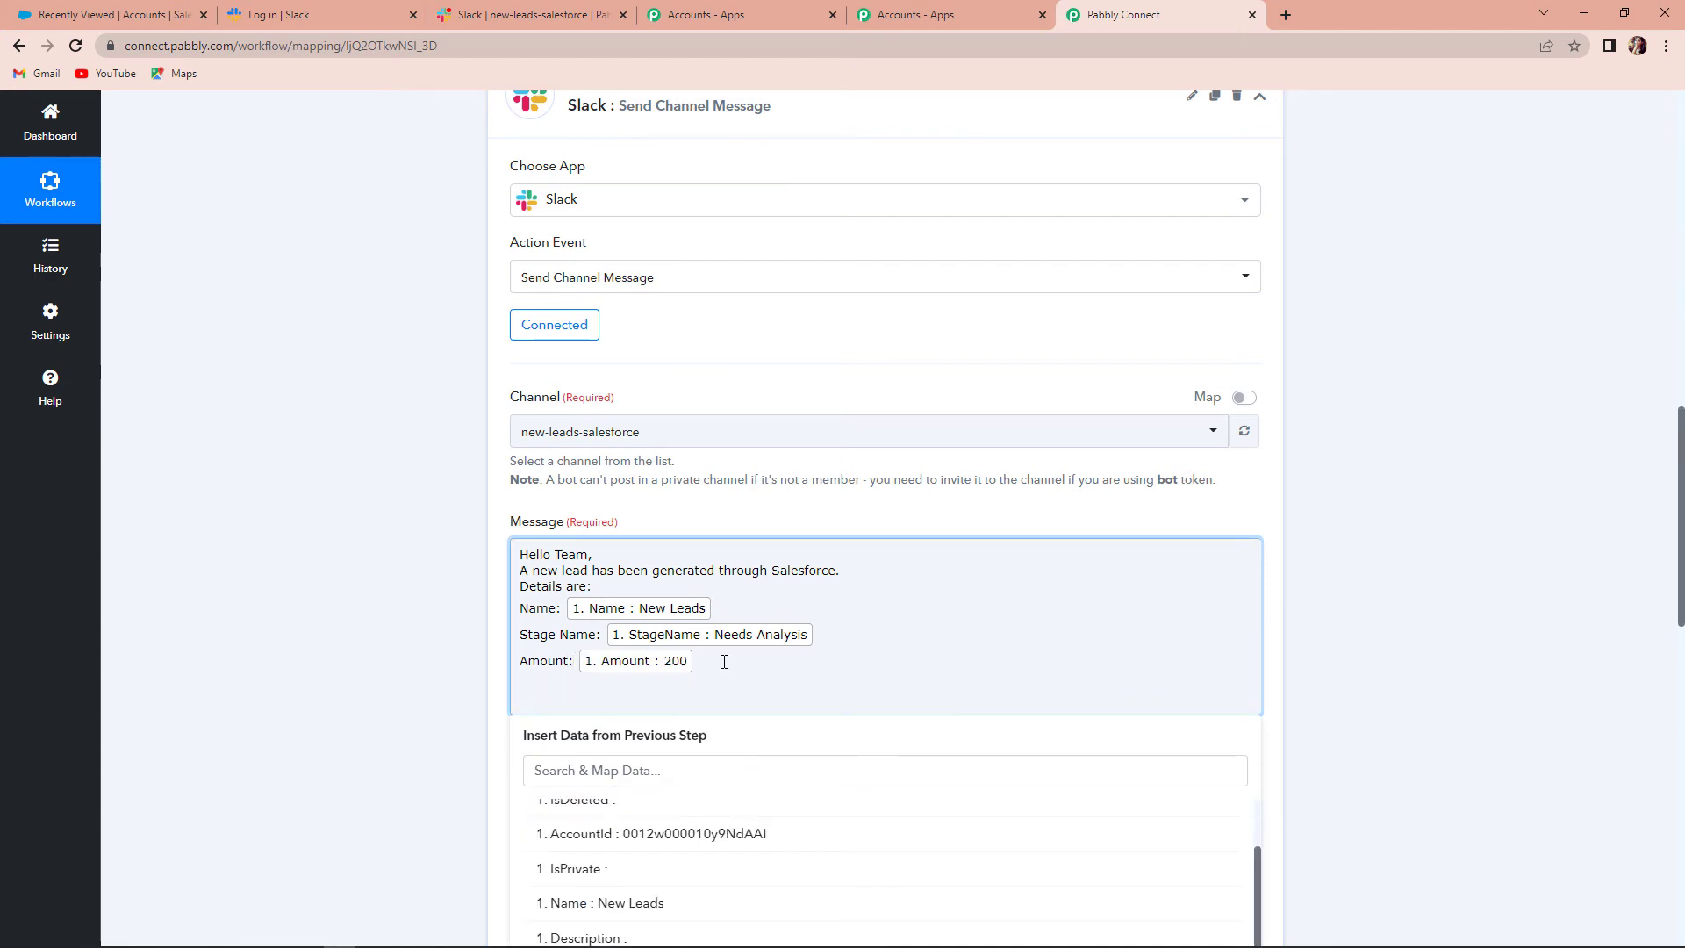
{"action": "type", "text": "All the best."}
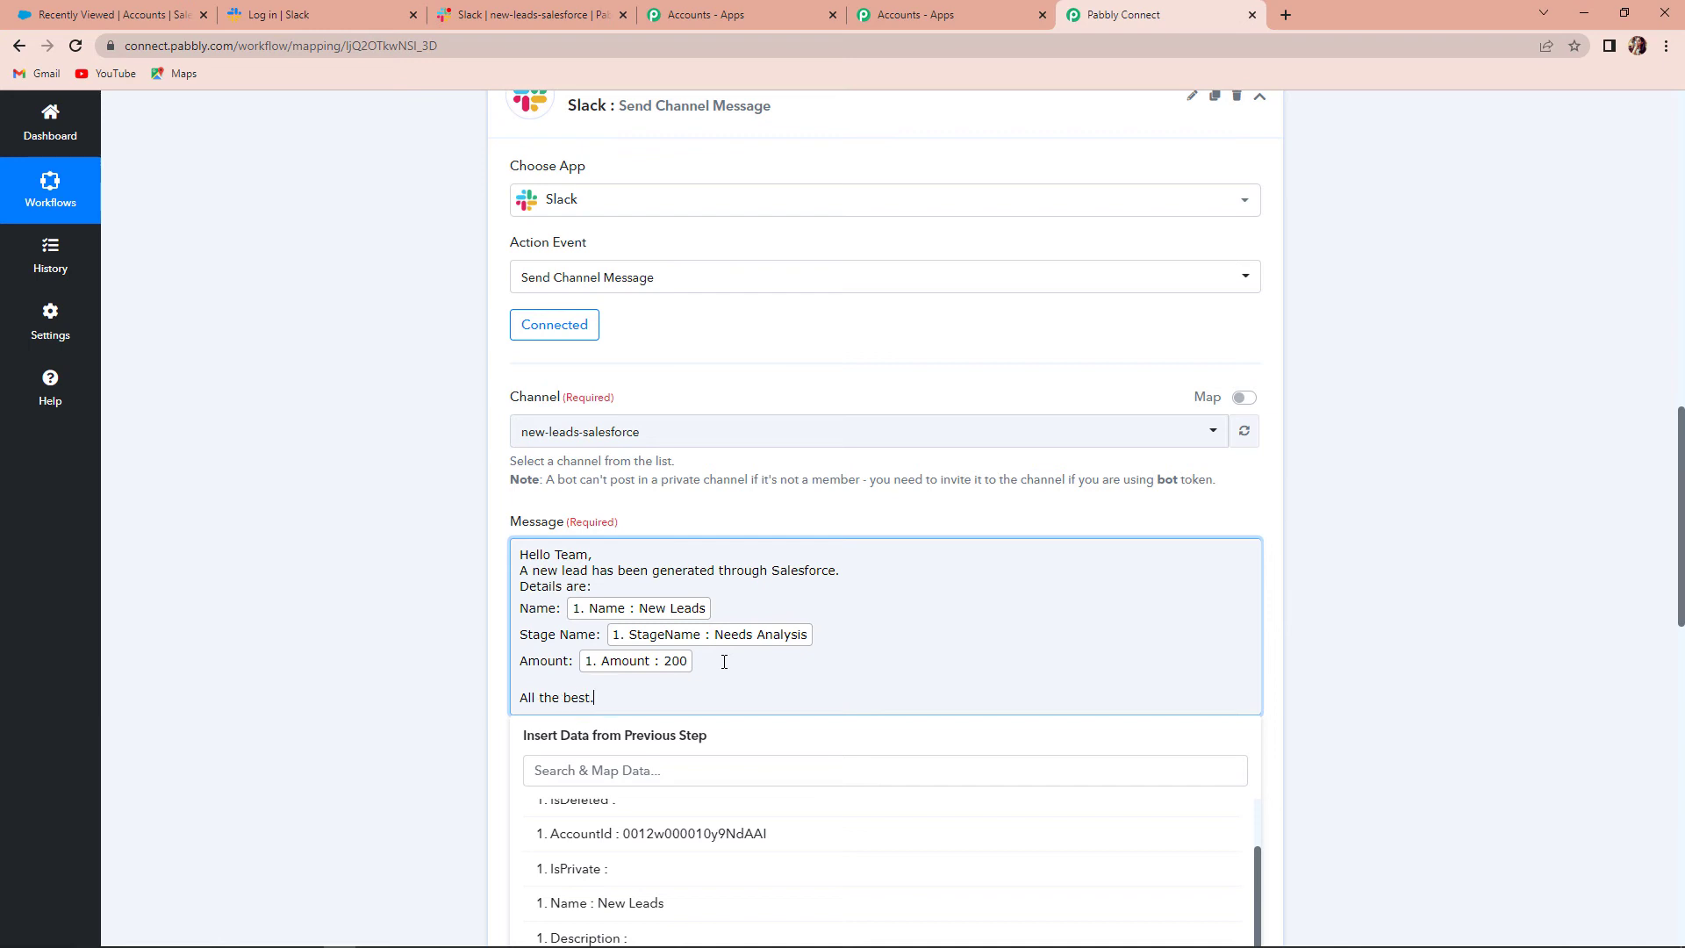
{"action": "key", "text": "Return"}
{"action": "type", "text": "Happy Hun"}
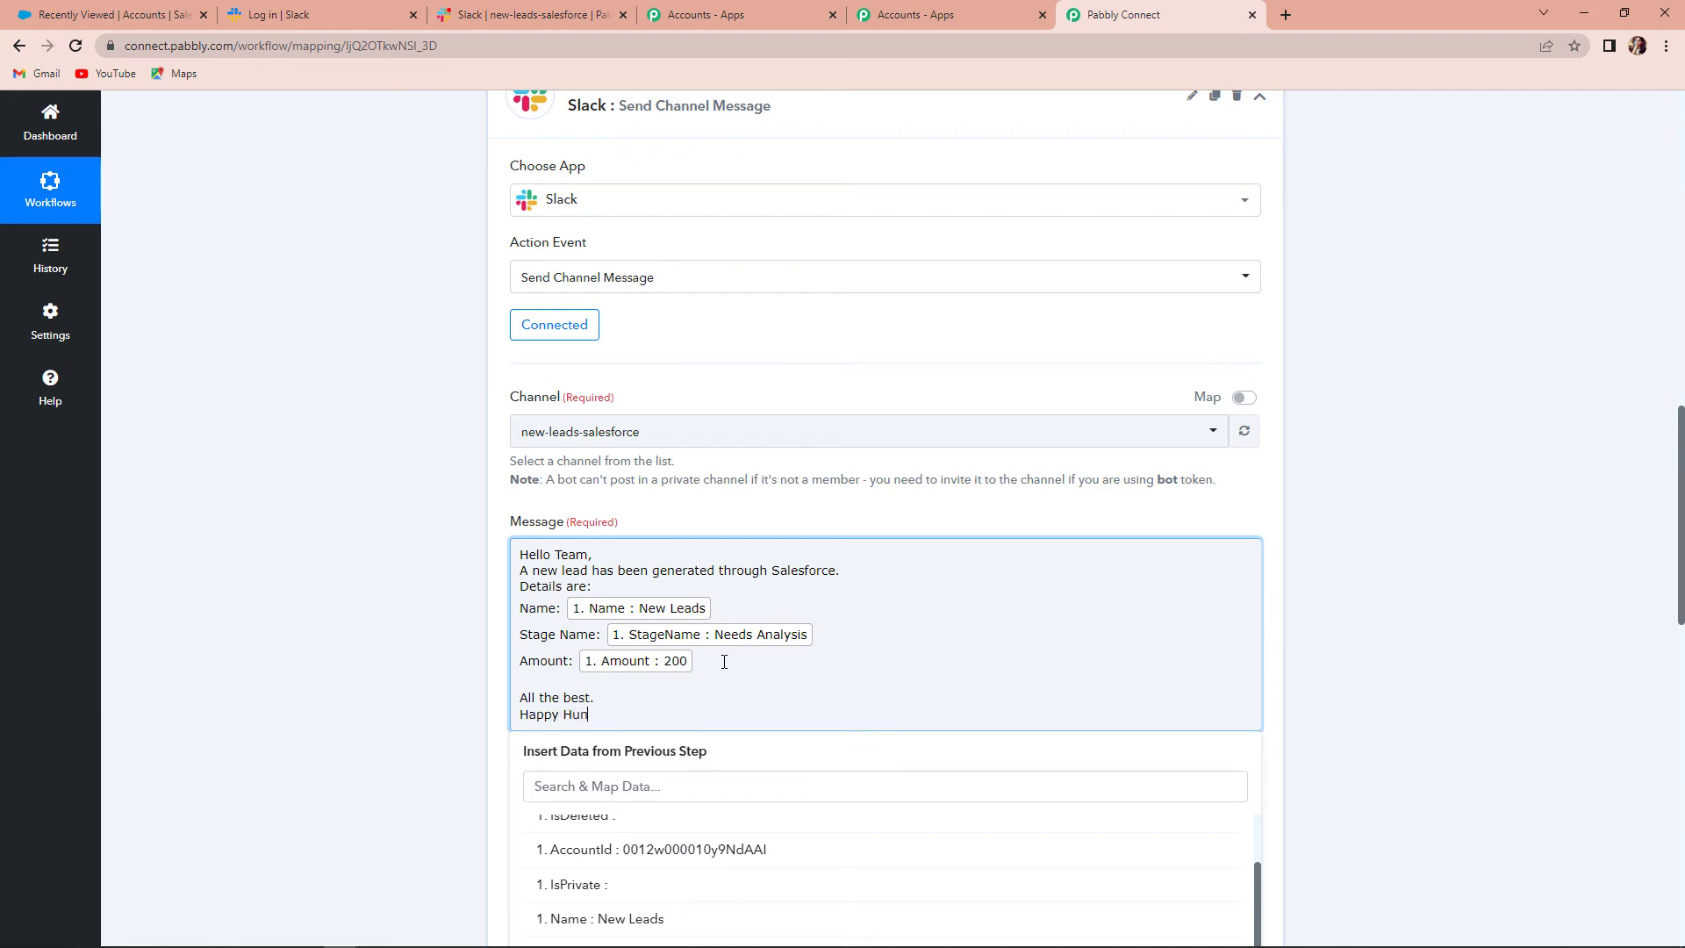
{"action": "type", "text": "ting!"}
{"action": "left_click", "coordinate": [1435, 588]}
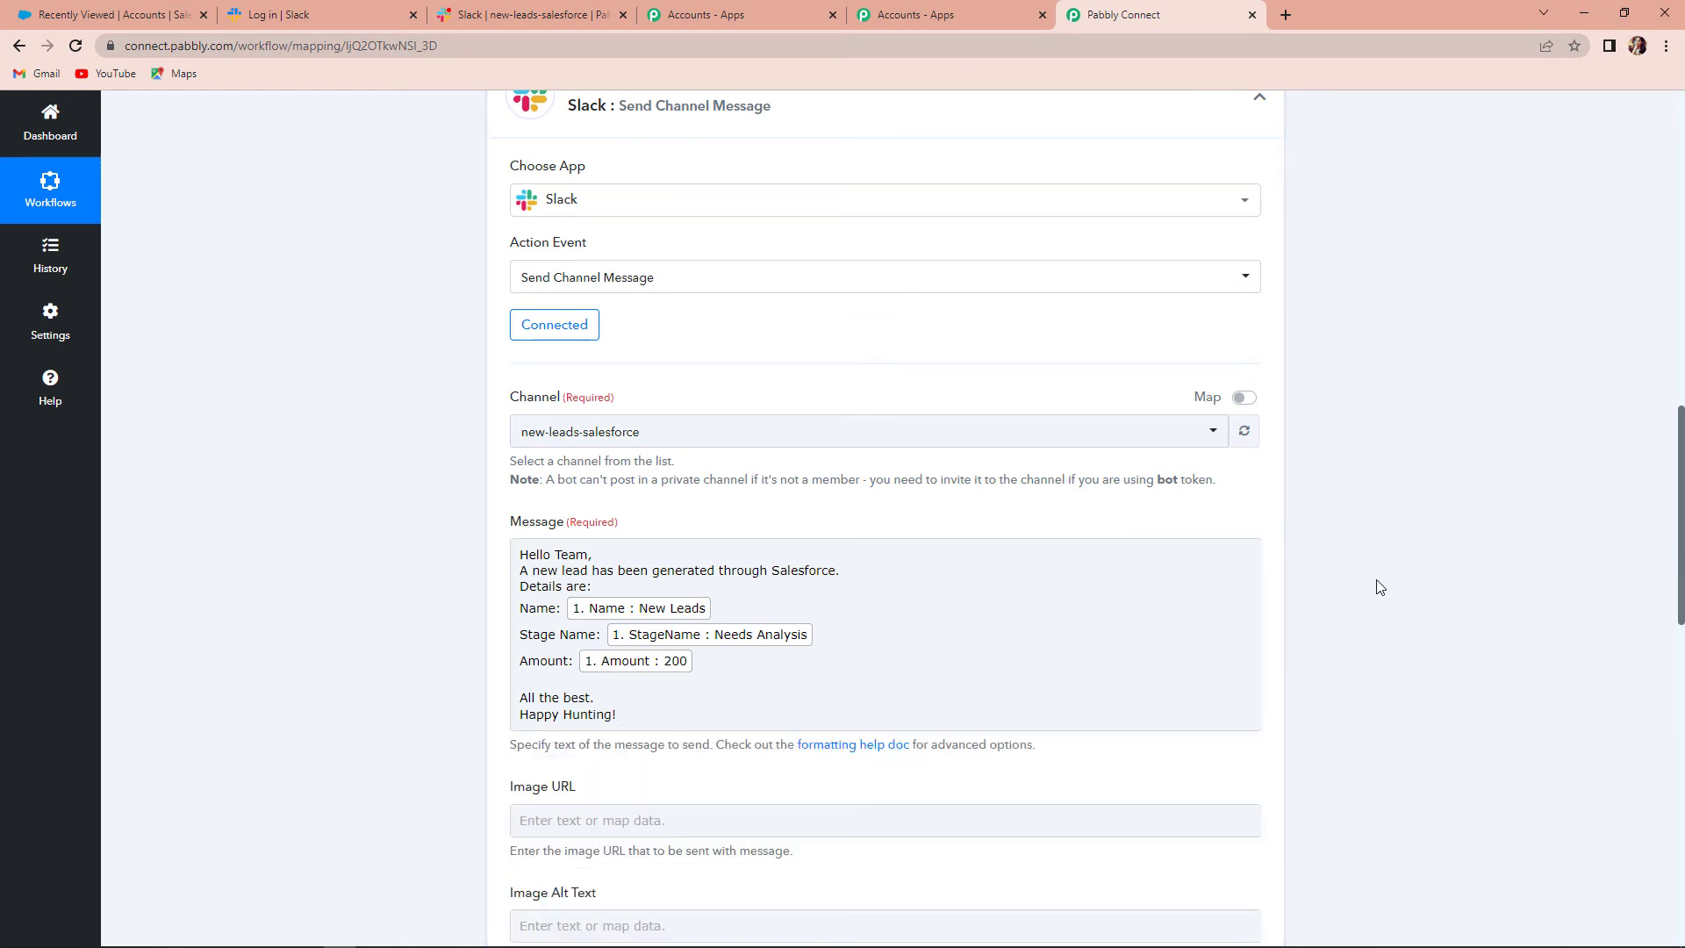
Step: Leave the remaining optional Slack fields at their defaults, then save the action and send a test request
{"action": "scroll", "coordinate": [1100, 622], "scroll_direction": "down", "scroll_amount": 1}
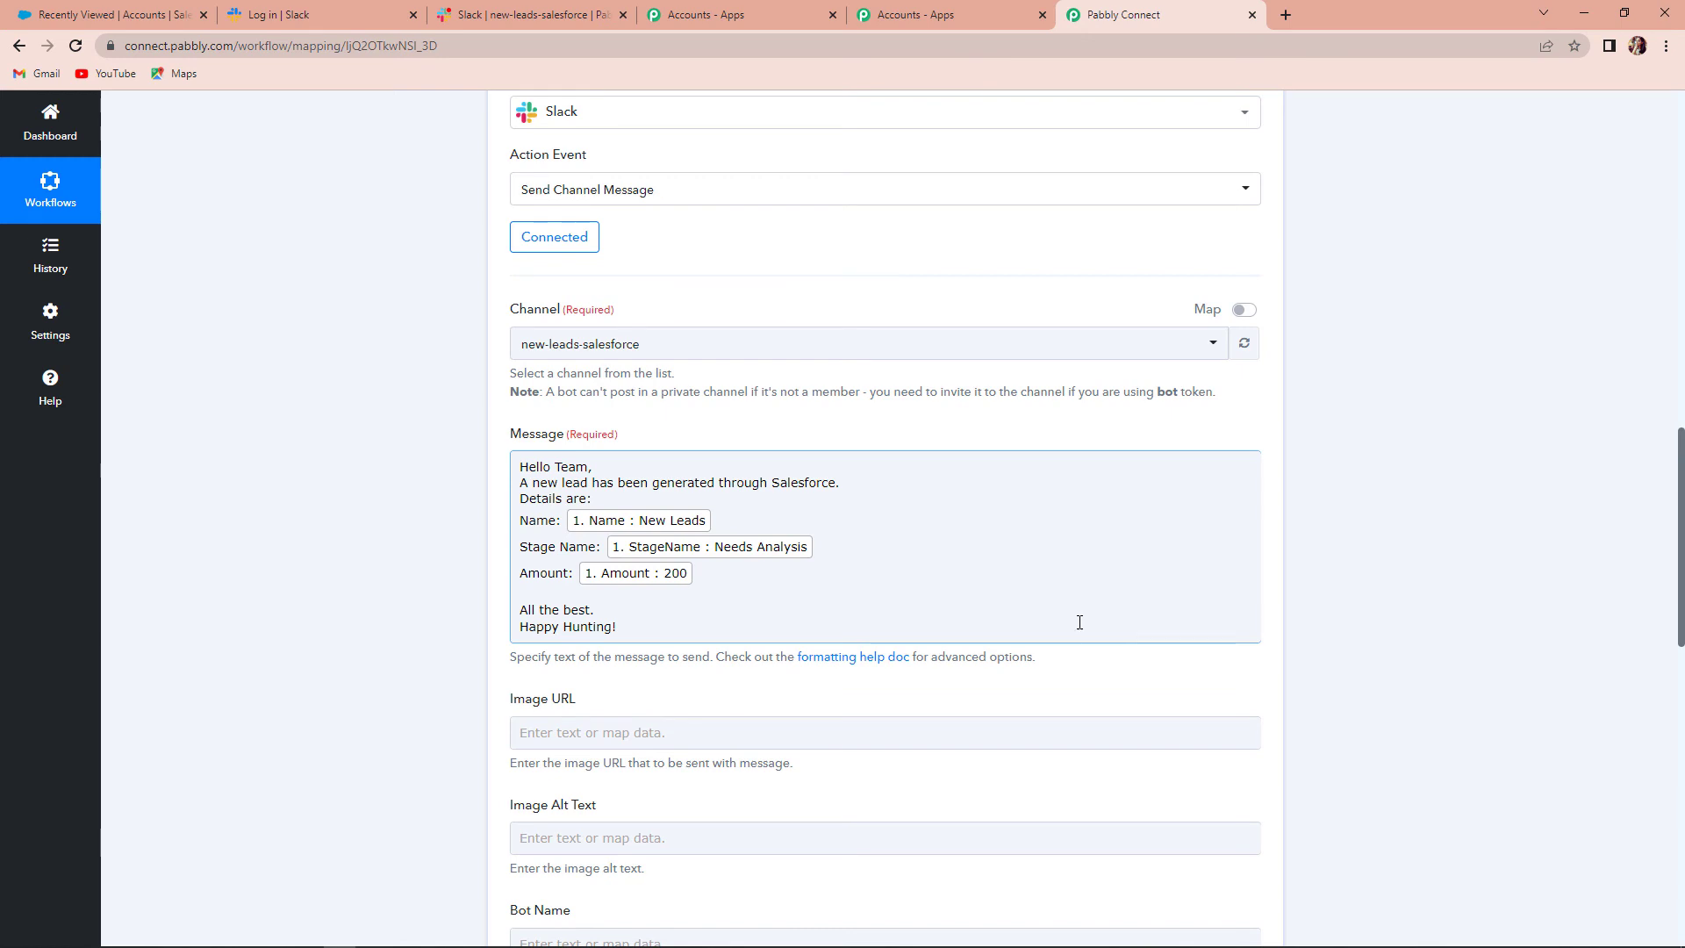
{"action": "scroll", "coordinate": [1080, 622], "scroll_direction": "down", "scroll_amount": 2}
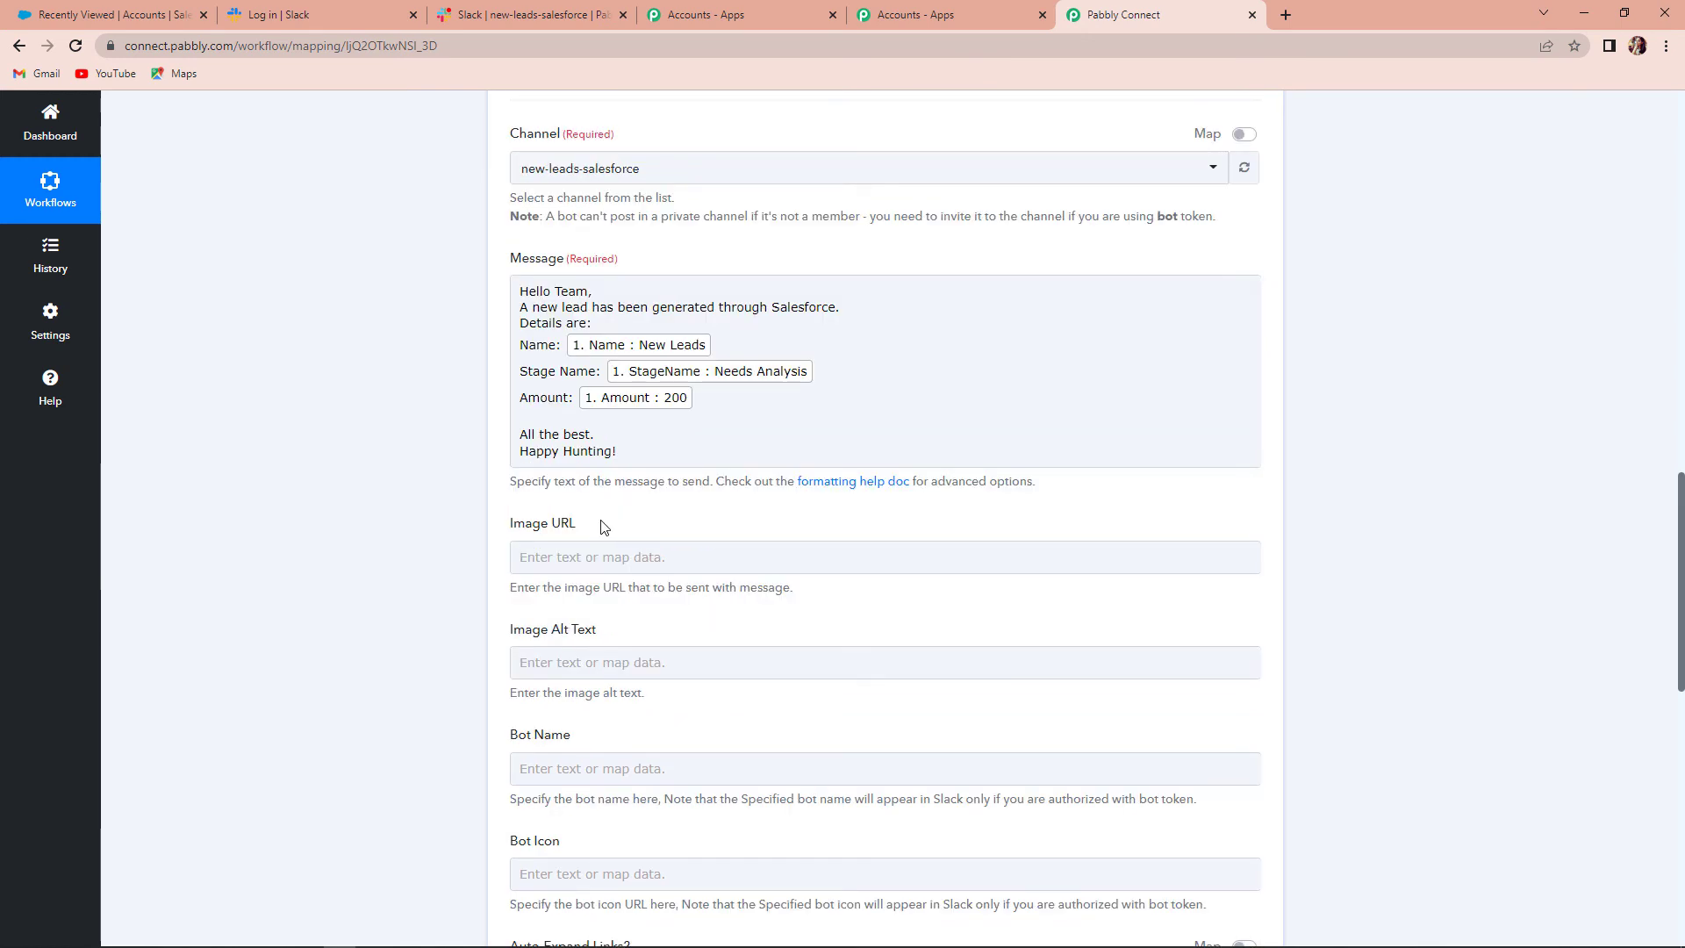
{"action": "left_click", "coordinate": [585, 662]}
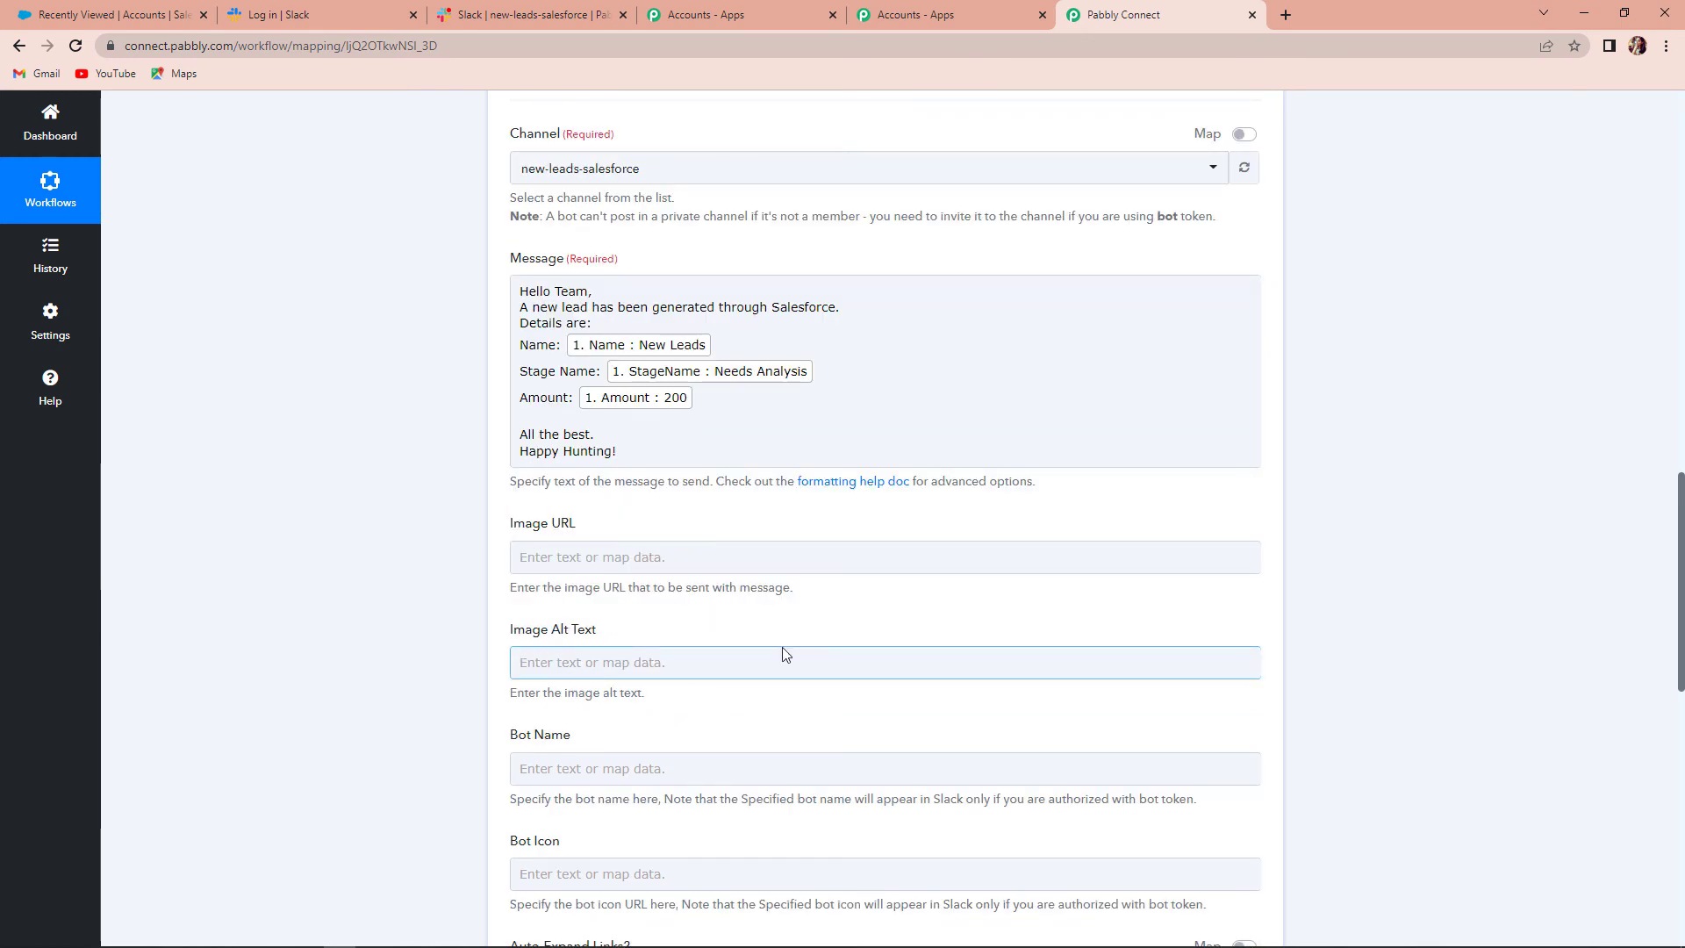
{"action": "scroll", "coordinate": [784, 655], "scroll_direction": "down", "scroll_amount": 5}
{"action": "scroll", "coordinate": [784, 655], "scroll_direction": "down", "scroll_amount": 4}
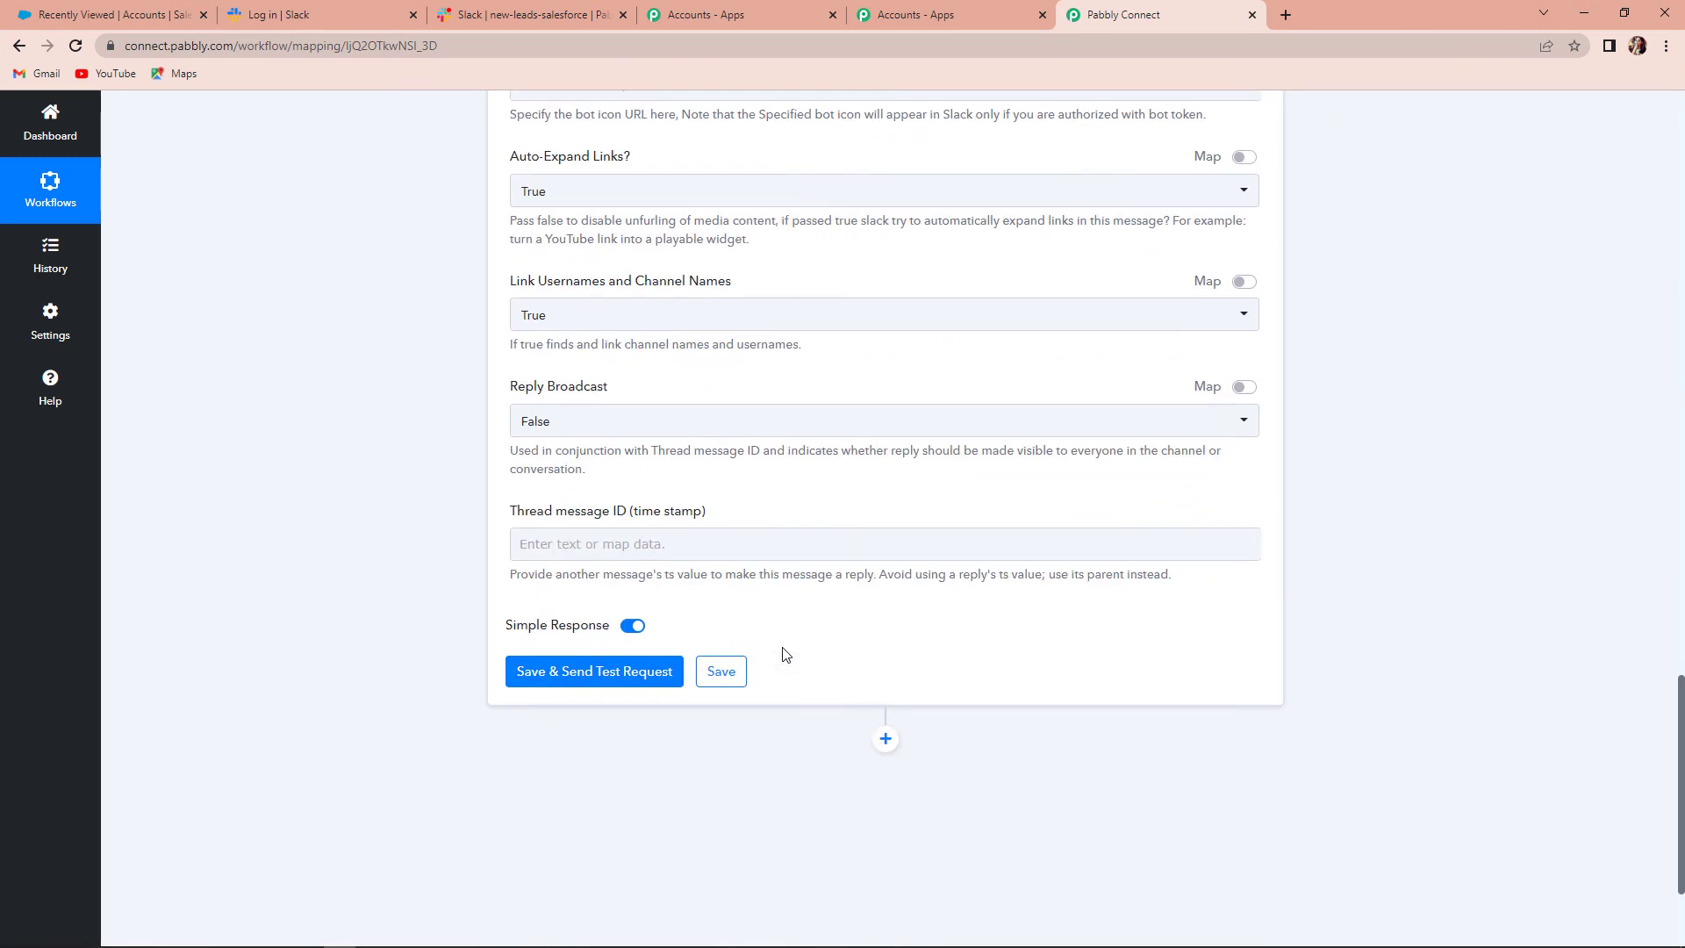
{"action": "left_click", "coordinate": [551, 677]}
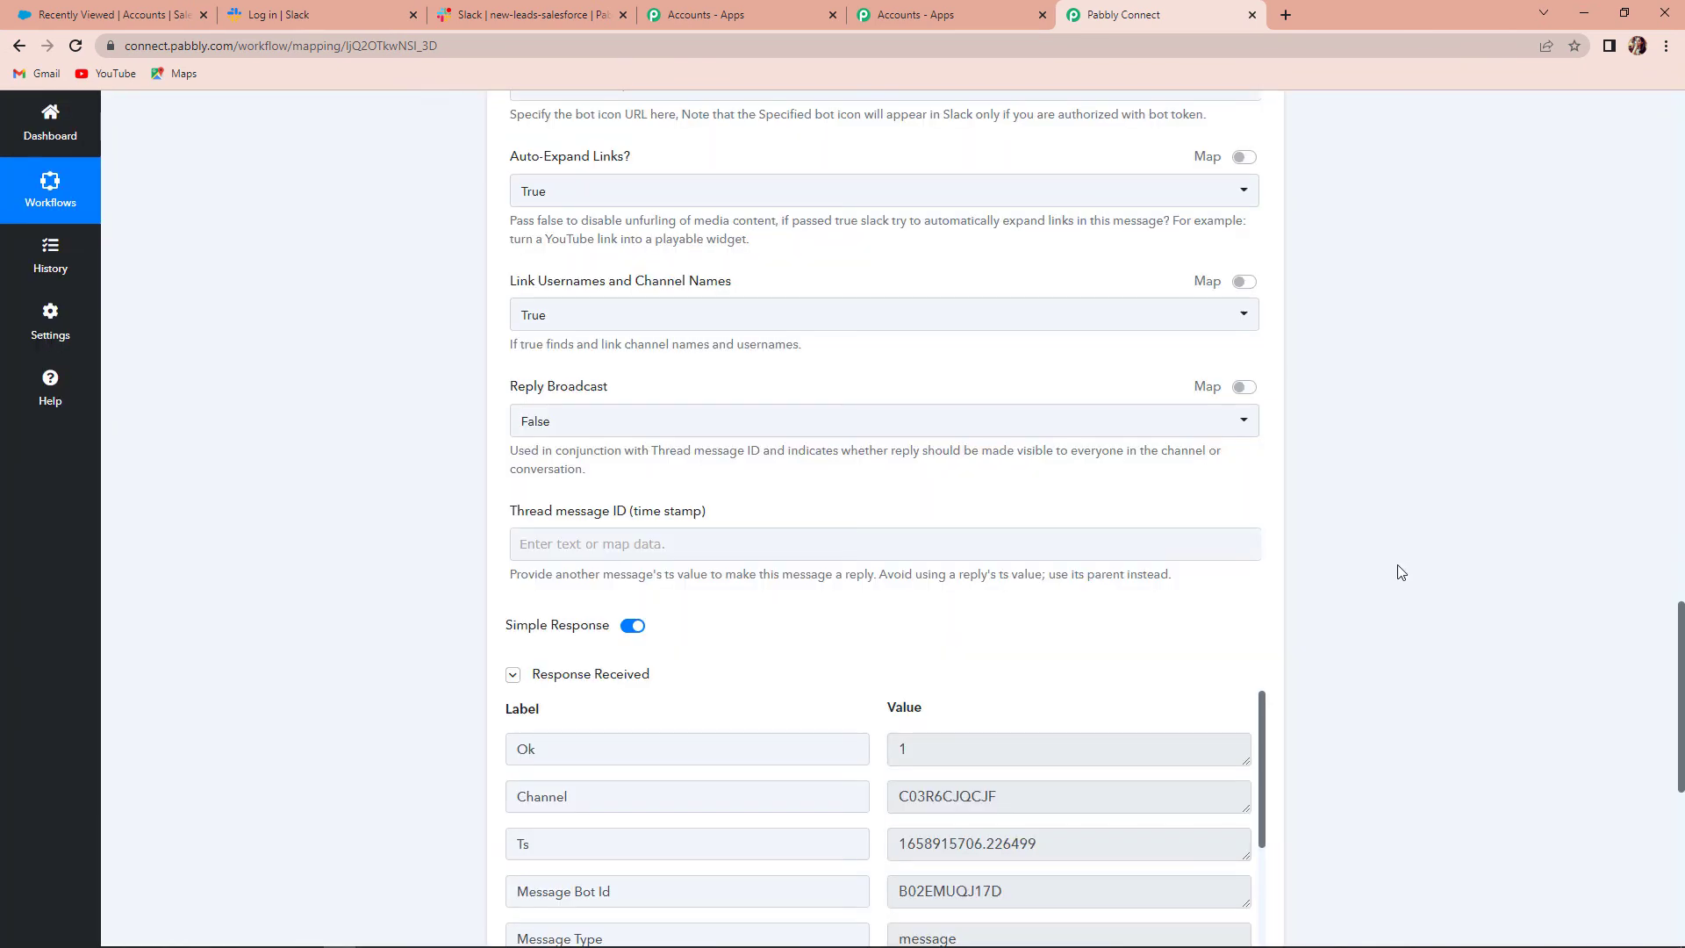
Step: Check the test response, view the delivered message in Slack's new-leads-salesforce channel, and return to Pabbly Connect
{"action": "scroll", "coordinate": [1369, 614], "scroll_direction": "down", "scroll_amount": 3}
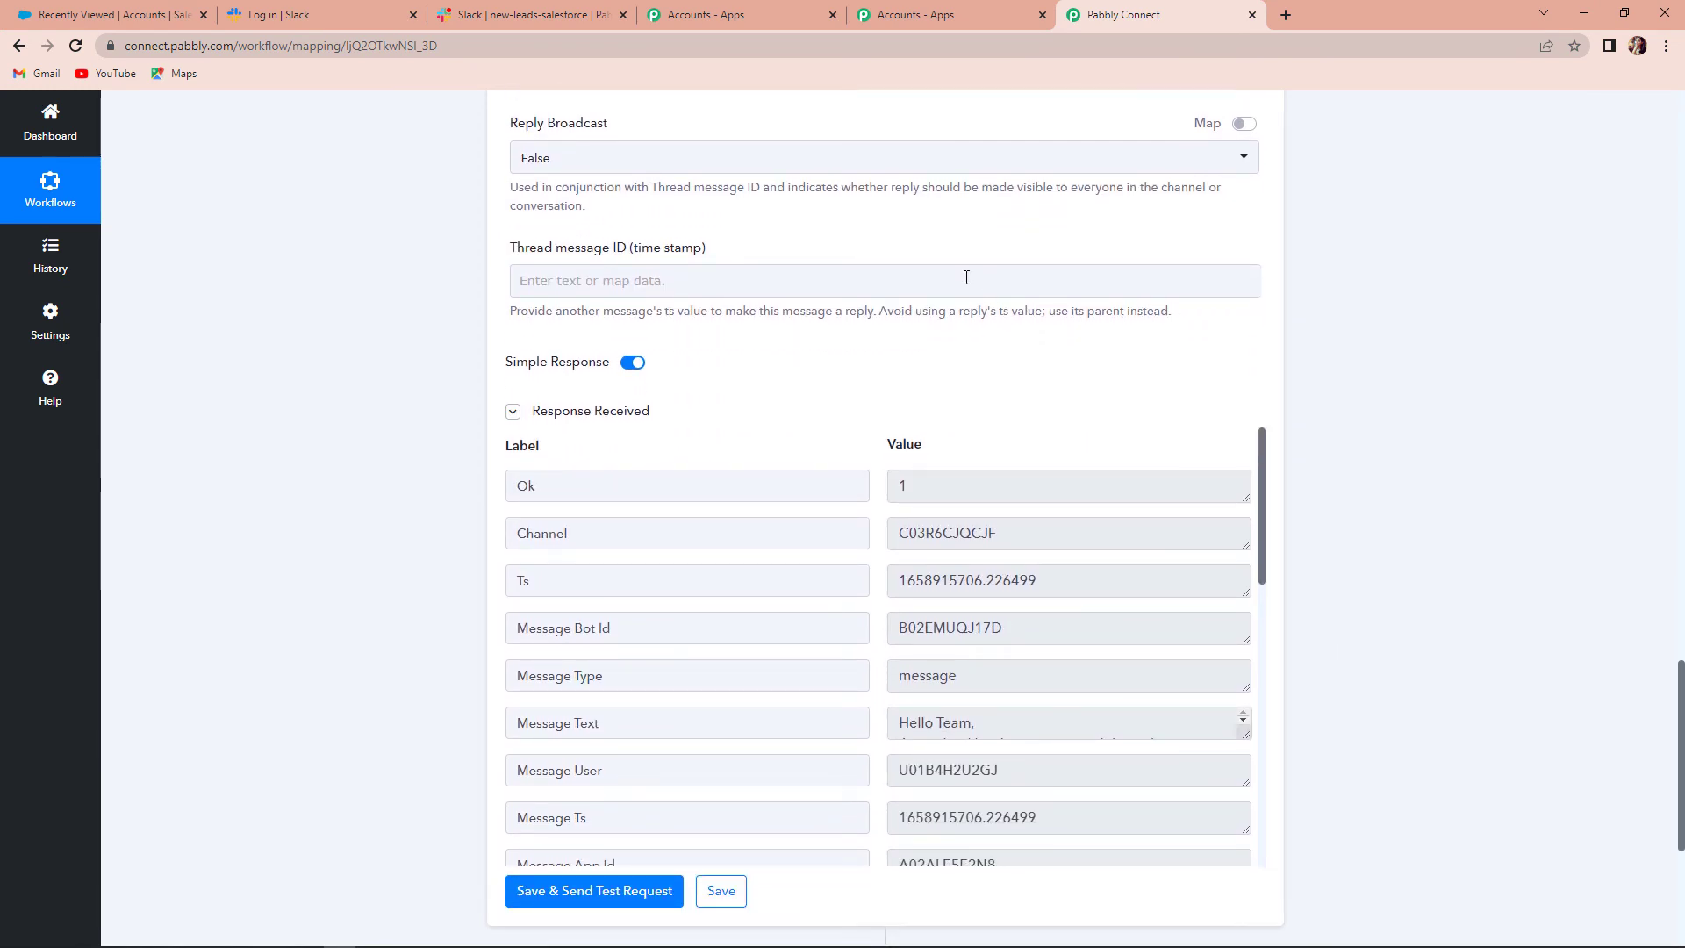
{"action": "left_click", "coordinate": [520, 14]}
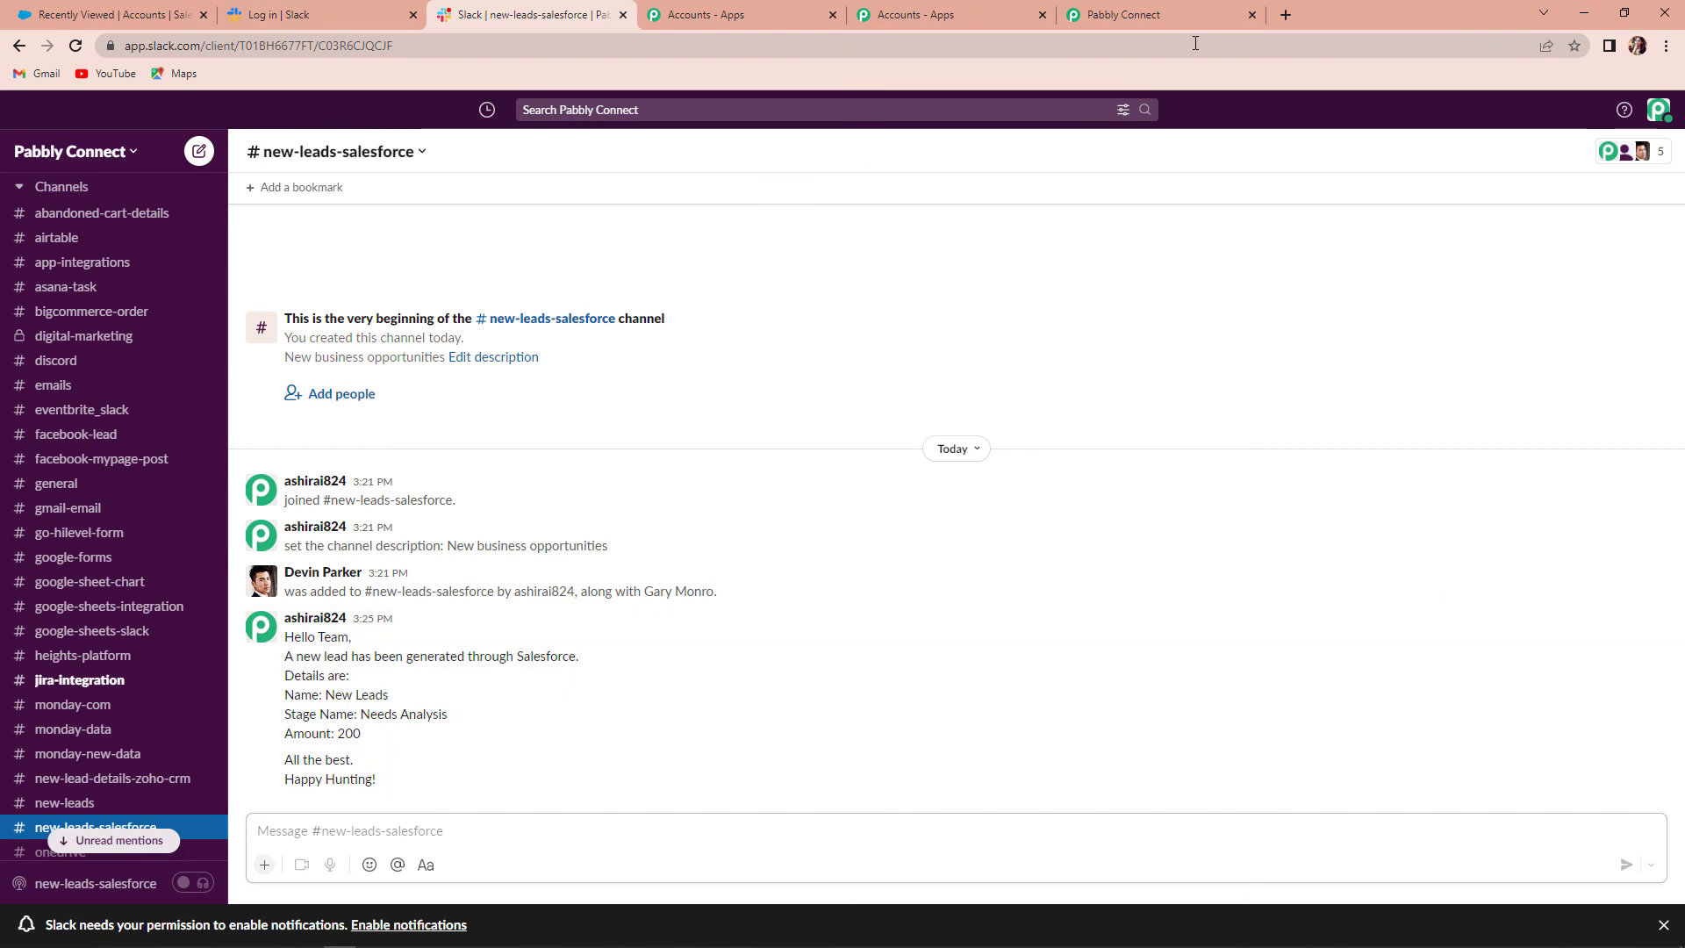
{"action": "left_click", "coordinate": [1186, 12]}
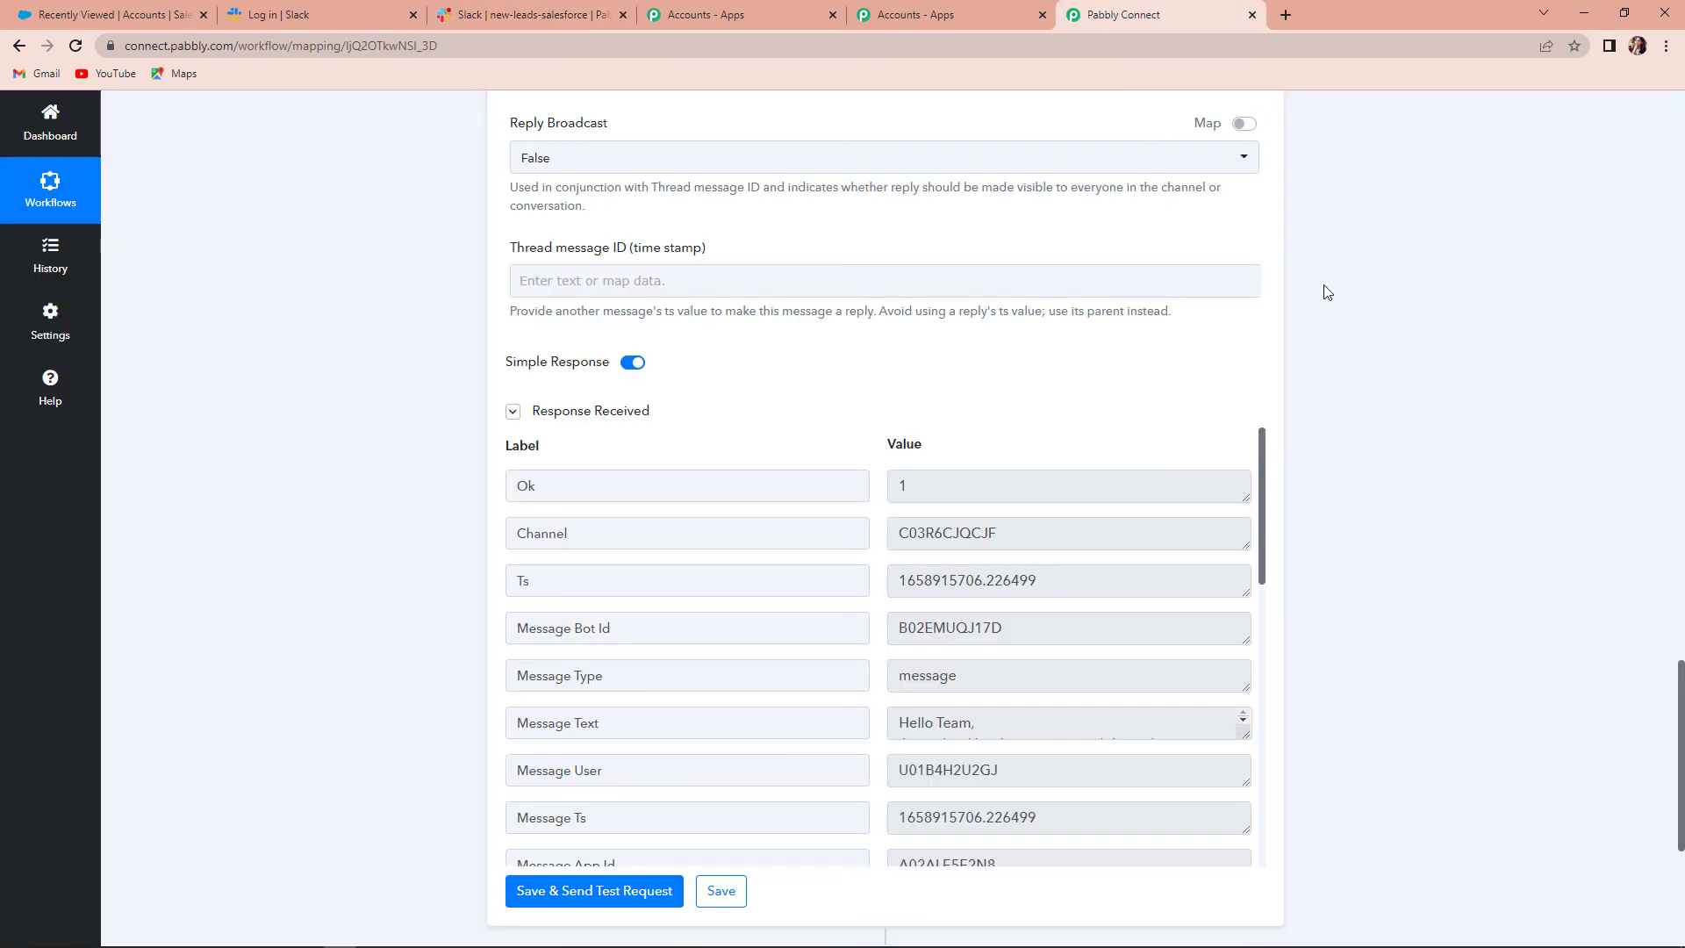
Step: Review the finished workflow, examining the Salesforce New Opportunity trigger and the Slack Send Channel Message action
{"action": "scroll", "coordinate": [1313, 319], "scroll_direction": "up", "scroll_amount": 10}
{"action": "scroll", "coordinate": [1289, 323], "scroll_direction": "up", "scroll_amount": 5}
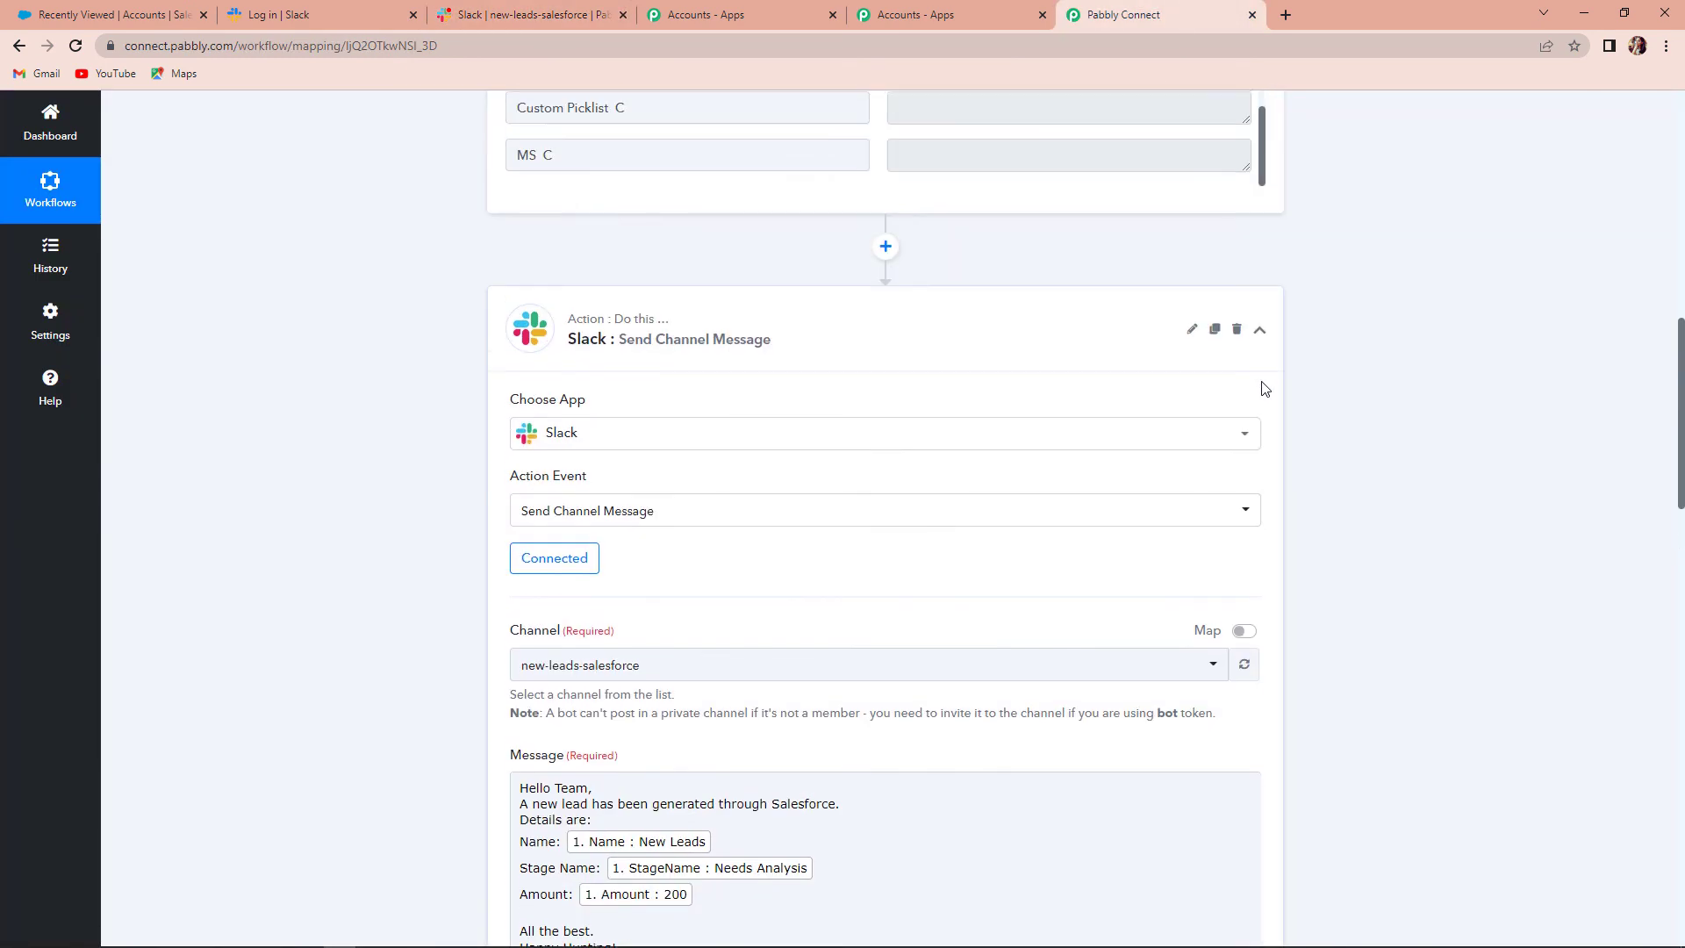
{"action": "left_click", "coordinate": [1260, 368]}
{"action": "scroll", "coordinate": [1352, 395], "scroll_direction": "up", "scroll_amount": 9}
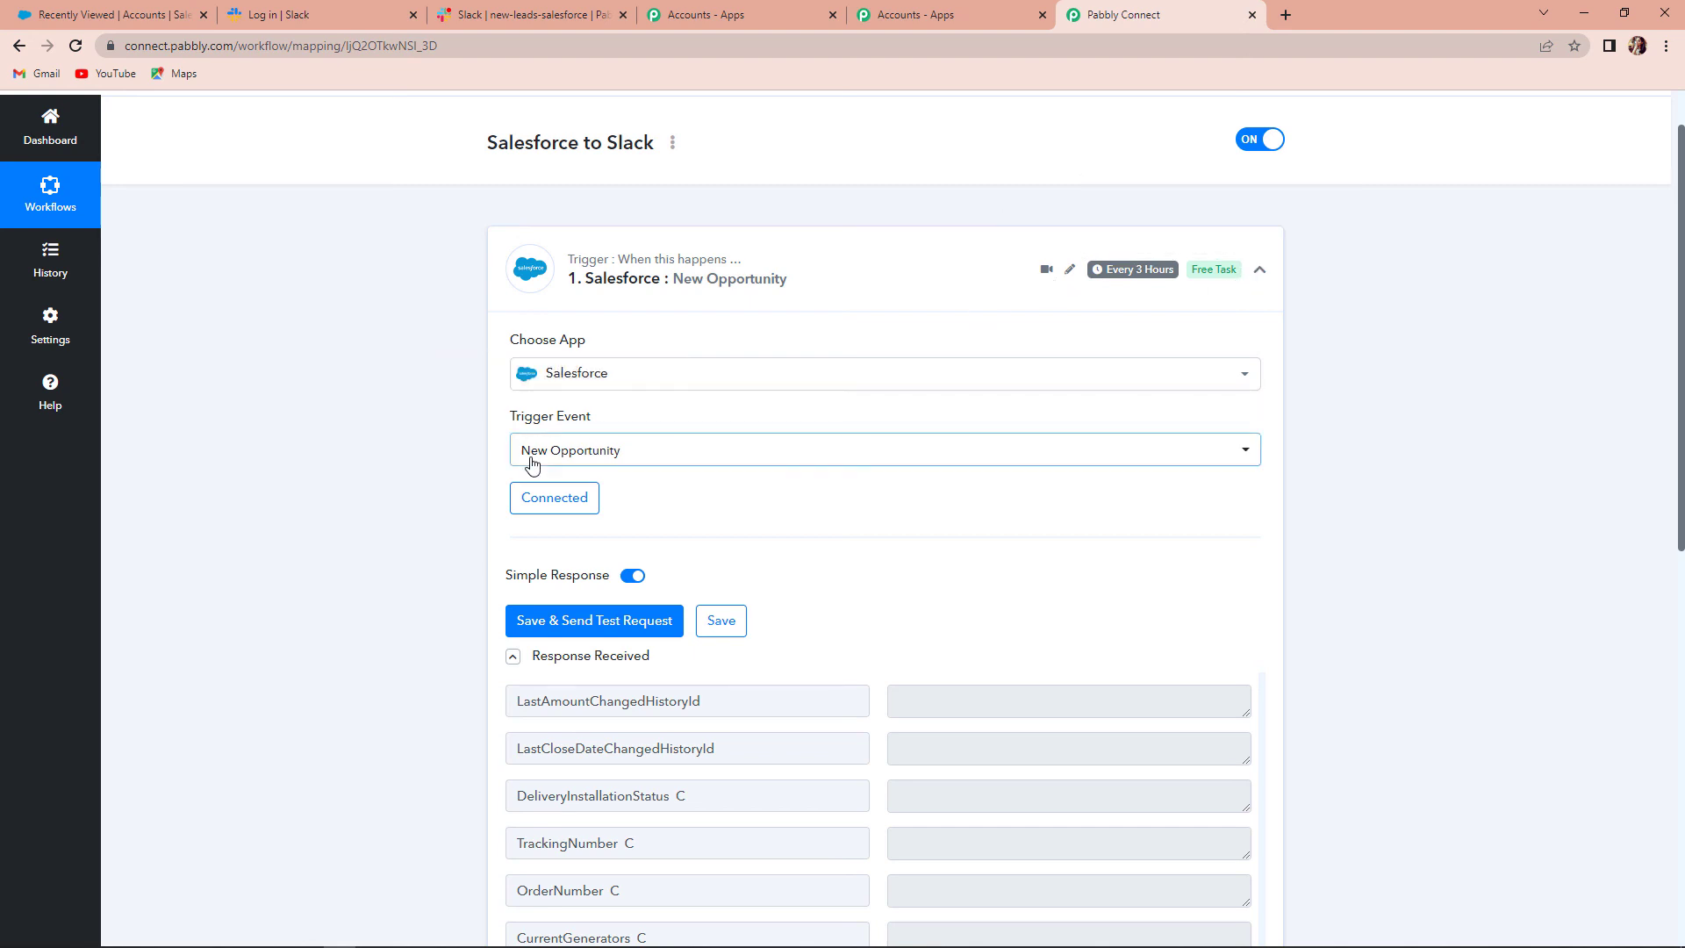
{"action": "scroll", "coordinate": [1391, 456], "scroll_direction": "down", "scroll_amount": 1}
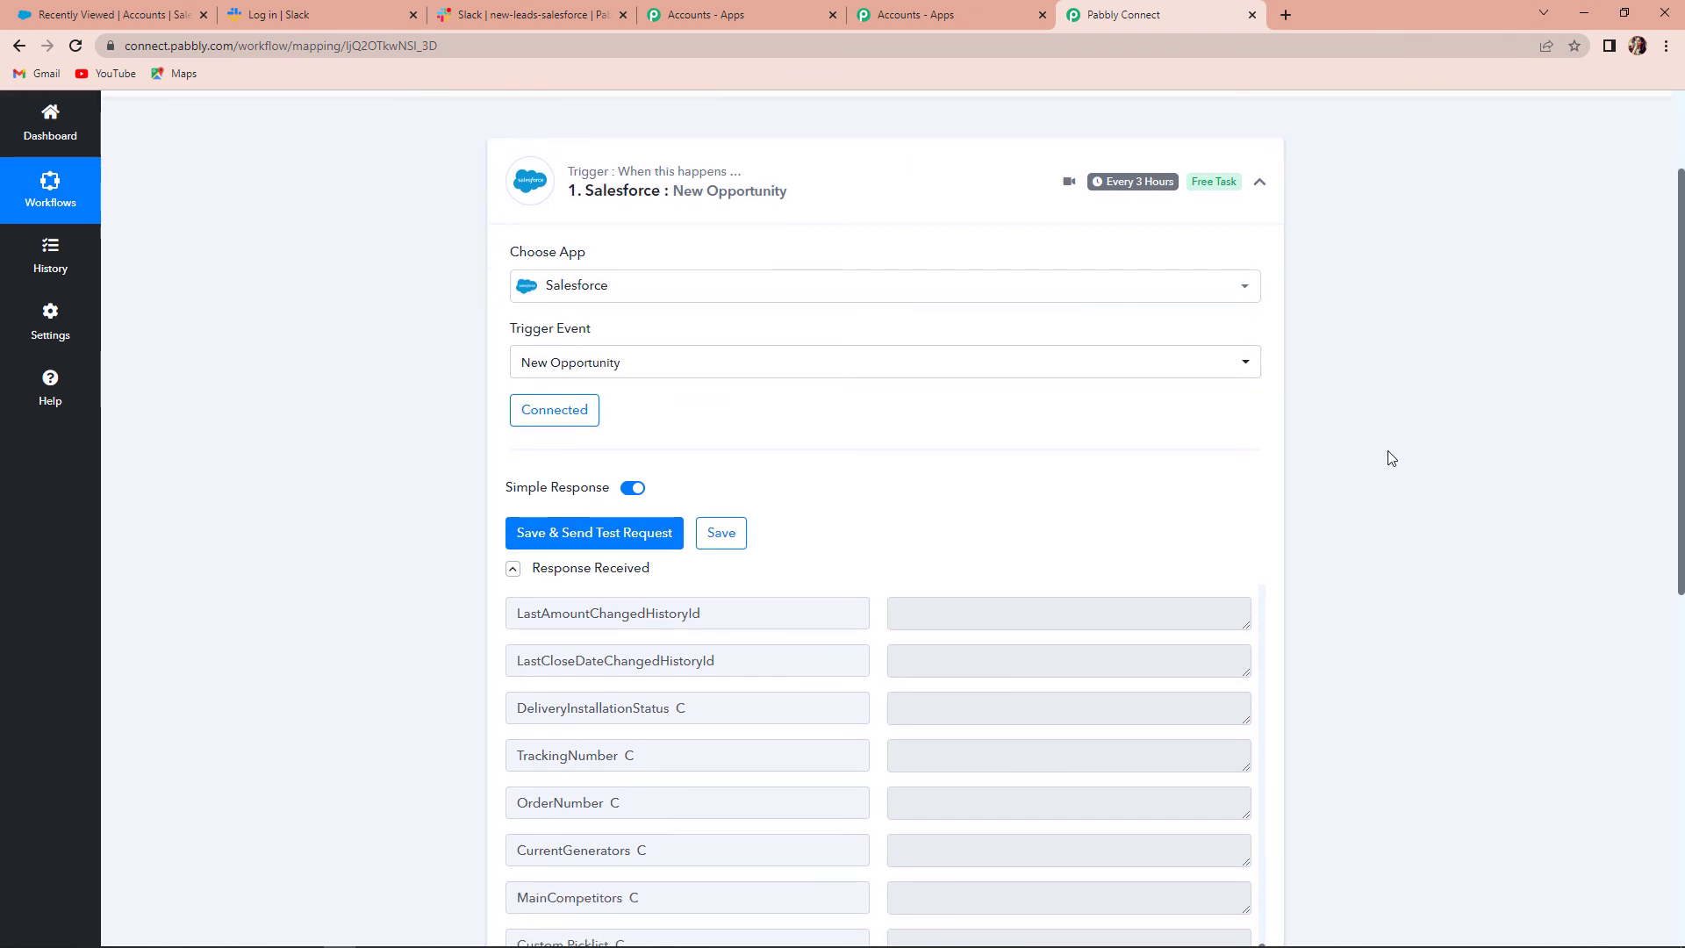
{"action": "scroll", "coordinate": [1330, 386], "scroll_direction": "down", "scroll_amount": 8}
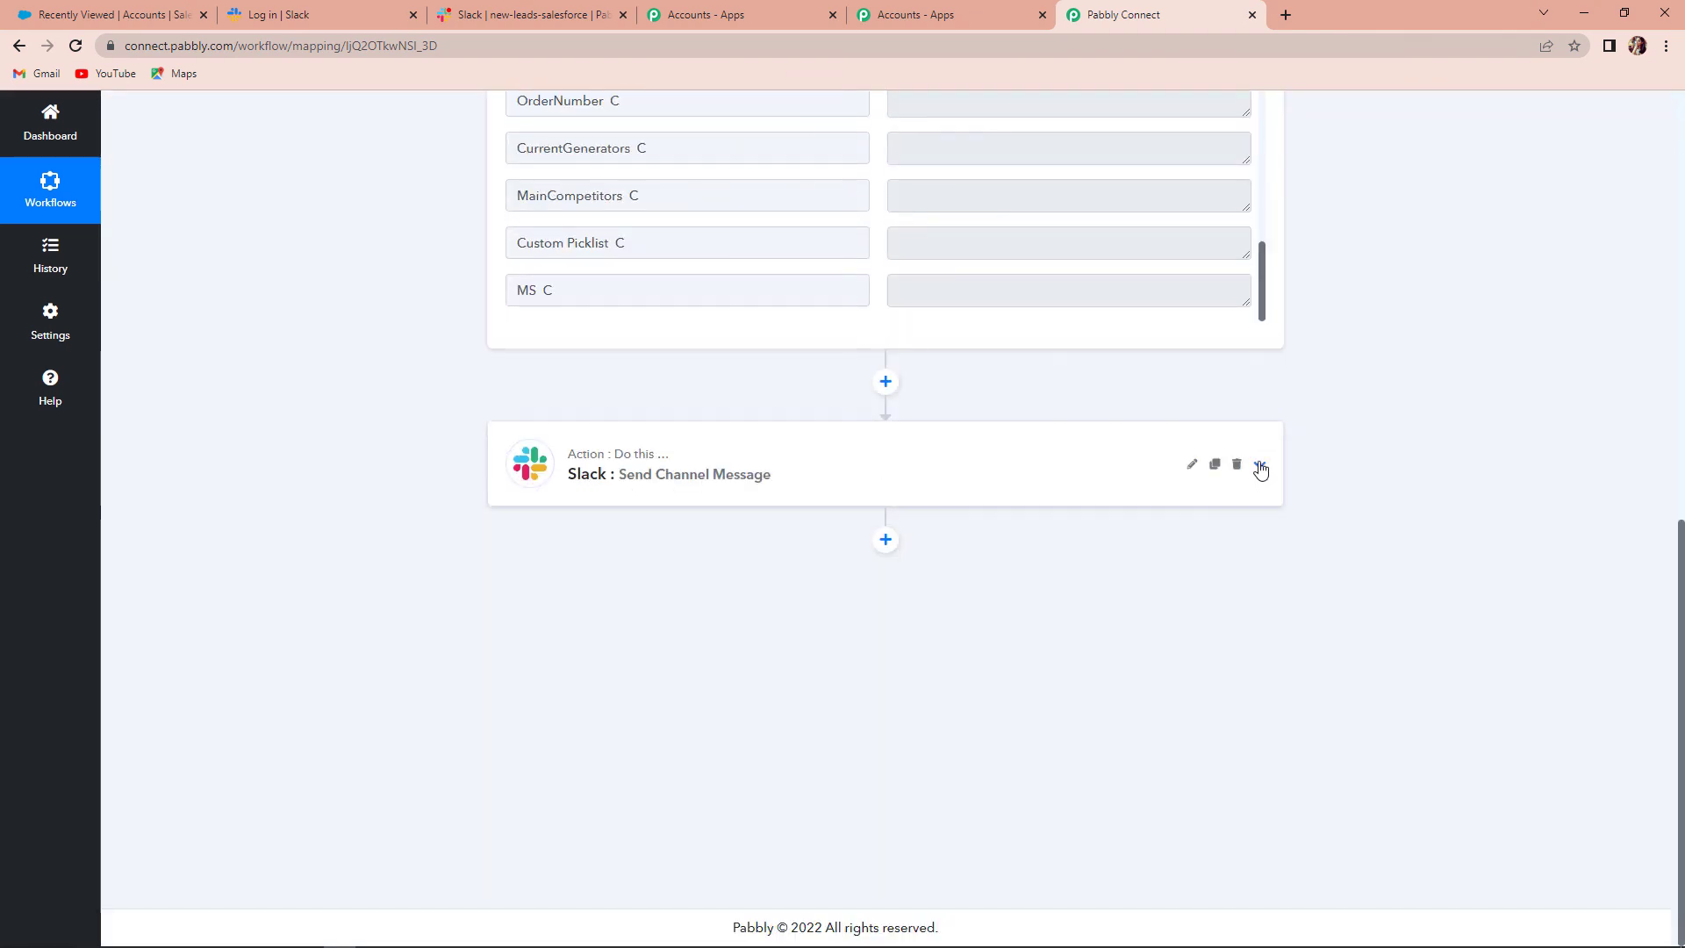
{"action": "left_click", "coordinate": [1260, 468]}
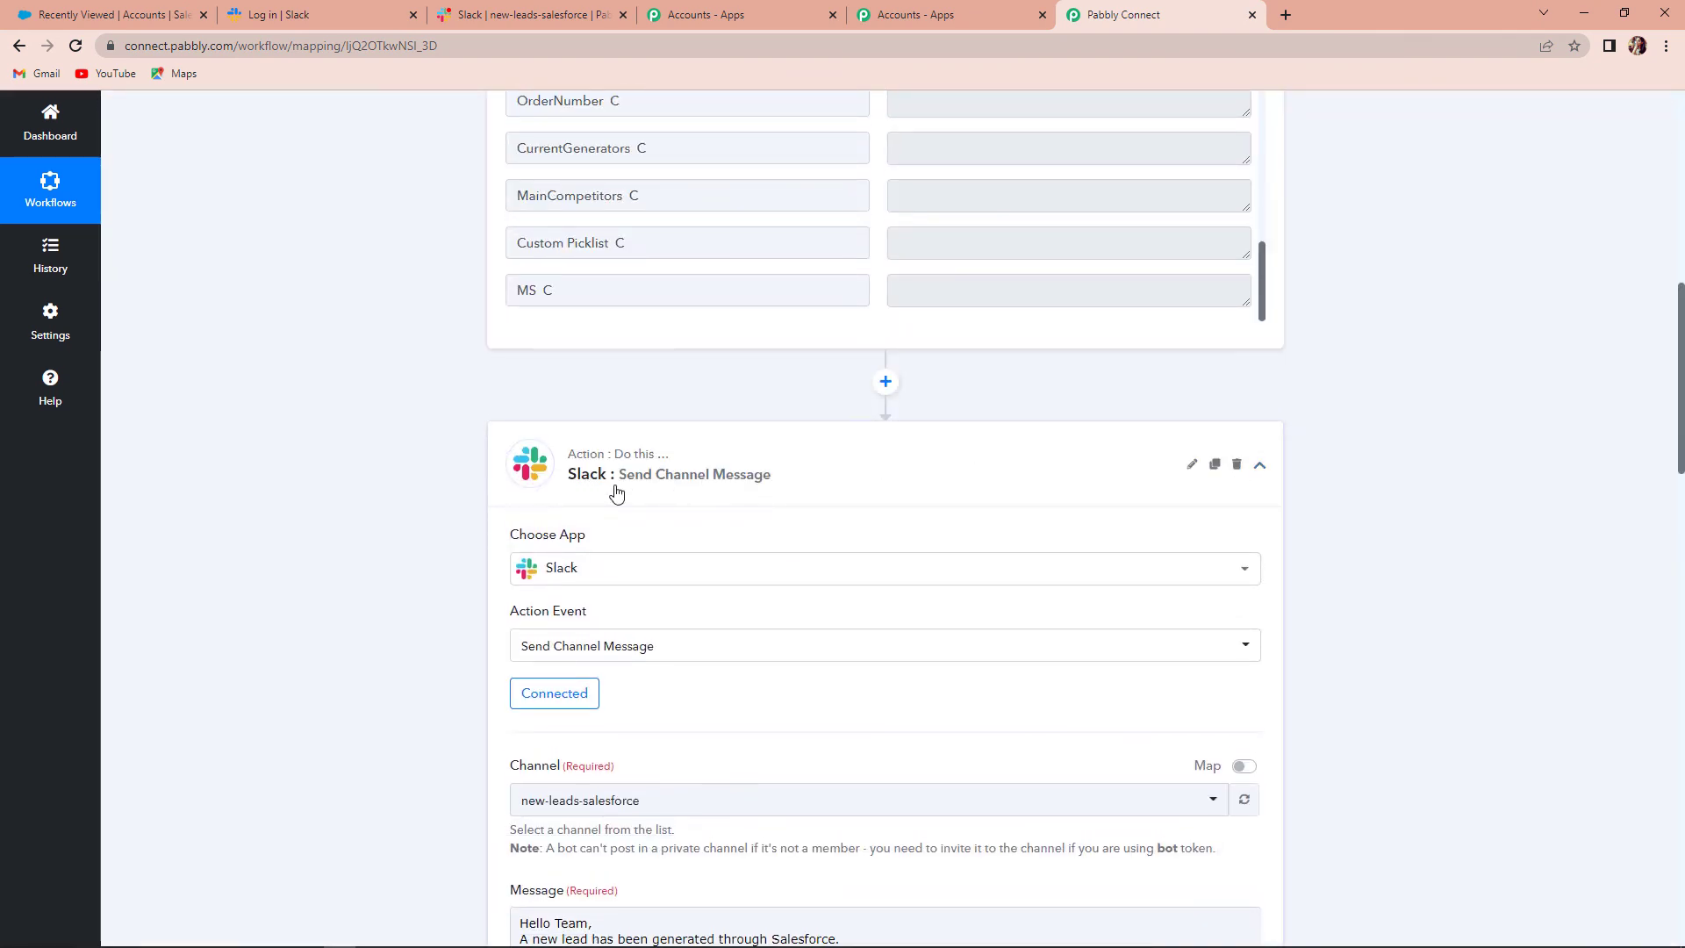
{"action": "mouse_move", "coordinate": [586, 623]}
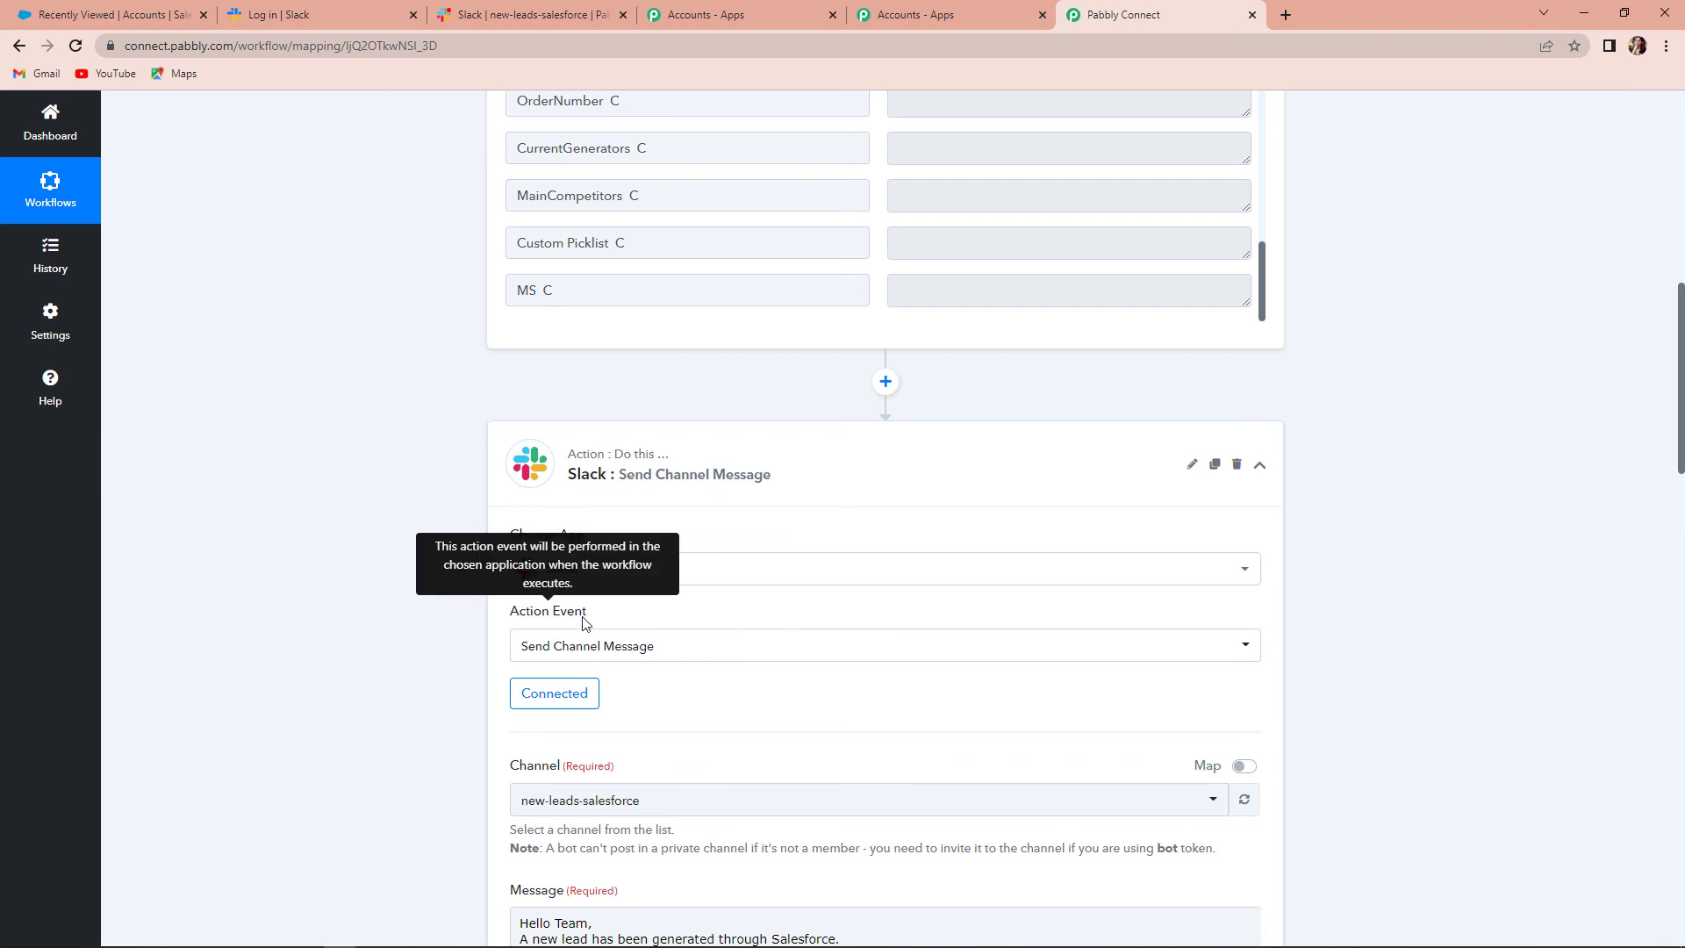